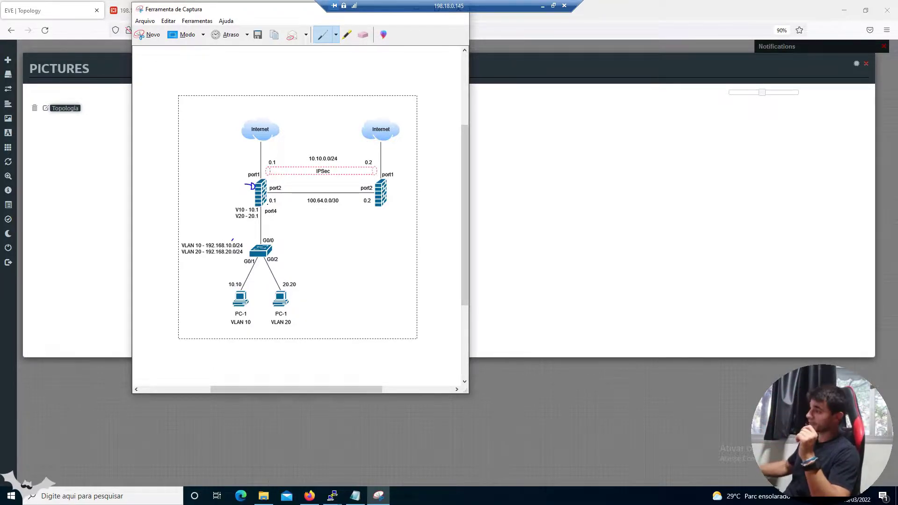
# Draw three trial pen marks around the VLAN labels and erase the tick above VLAN 10
pyautogui.moveTo(191, 234); pyautogui.dragTo(191, 238)
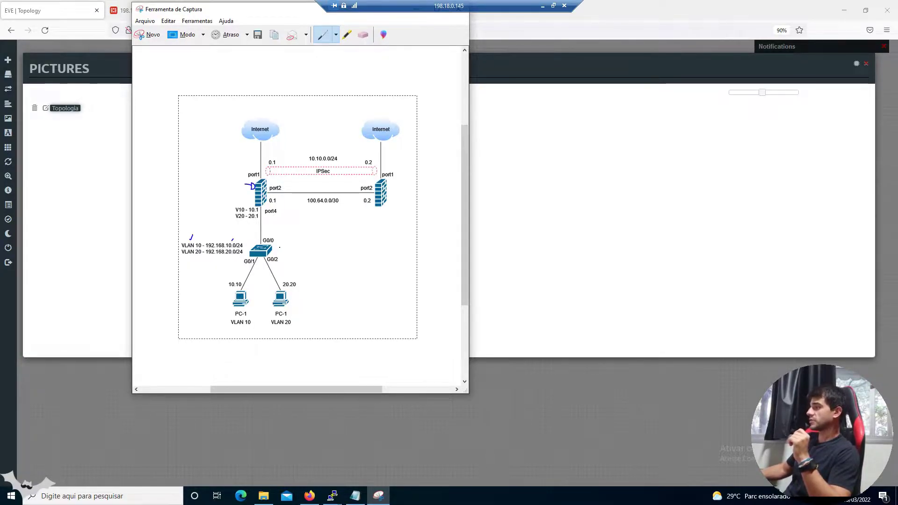
pyautogui.moveTo(226, 255); pyautogui.dragTo(226, 259)
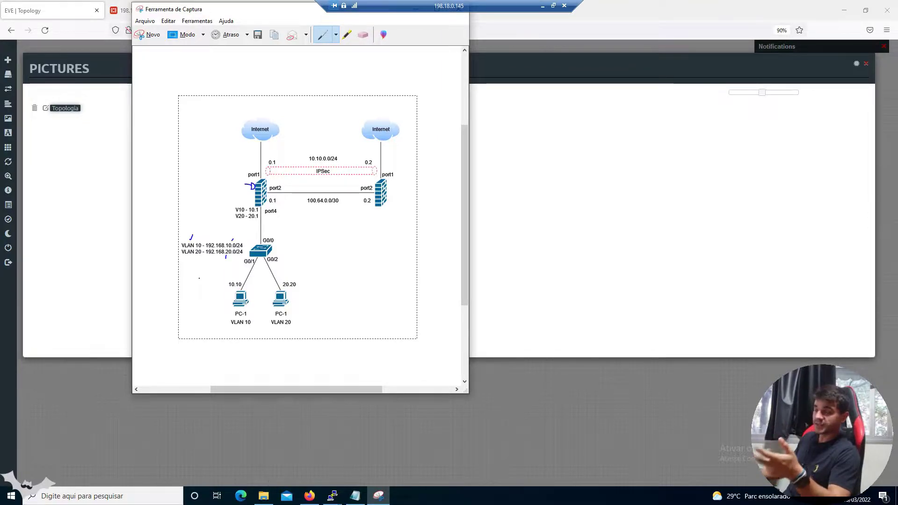
pyautogui.moveTo(192, 255); pyautogui.dragTo(192, 258)
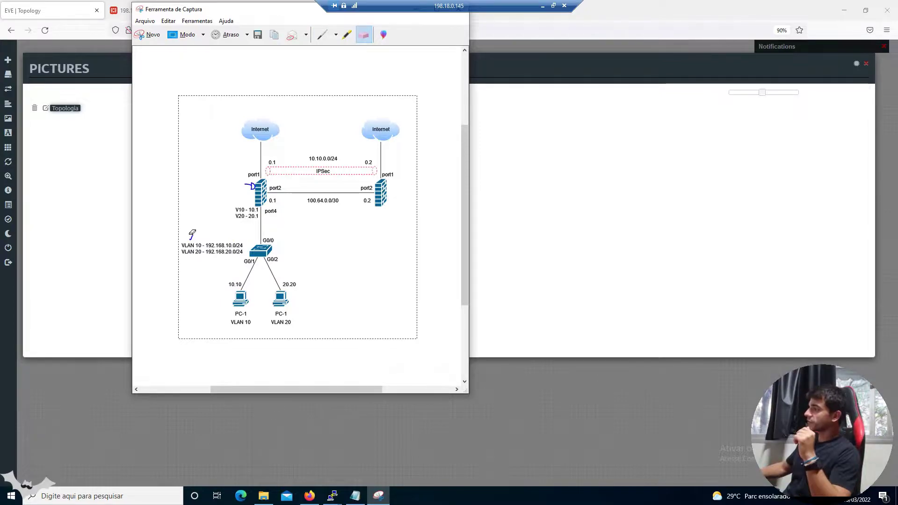
pyautogui.click(191, 237)
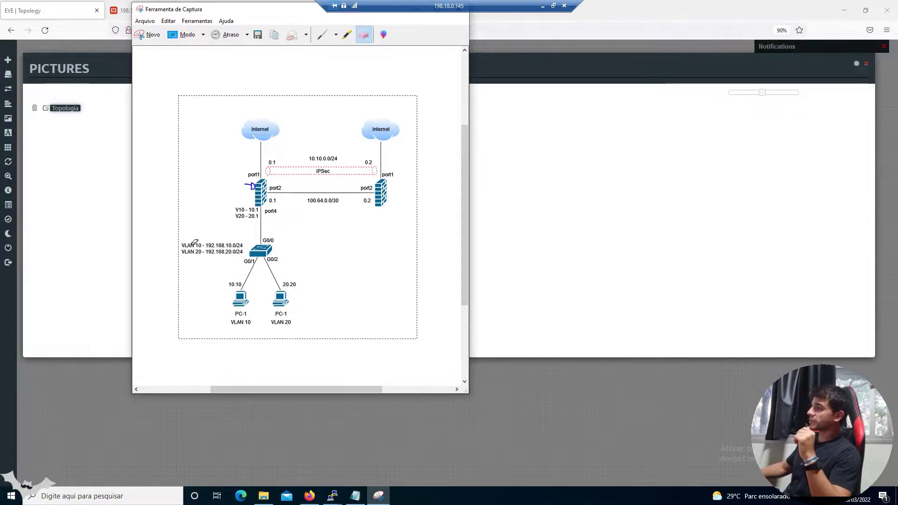
pyautogui.click(322, 34)
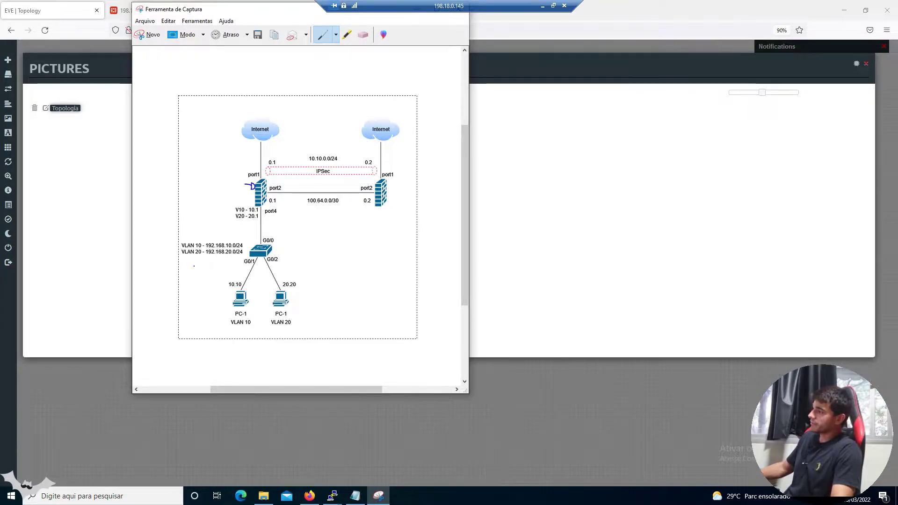
# Draw two more test strokes near the VLAN labels, then erase them and the mark near the left firewall
pyautogui.moveTo(229, 235); pyautogui.dragTo(228, 240)
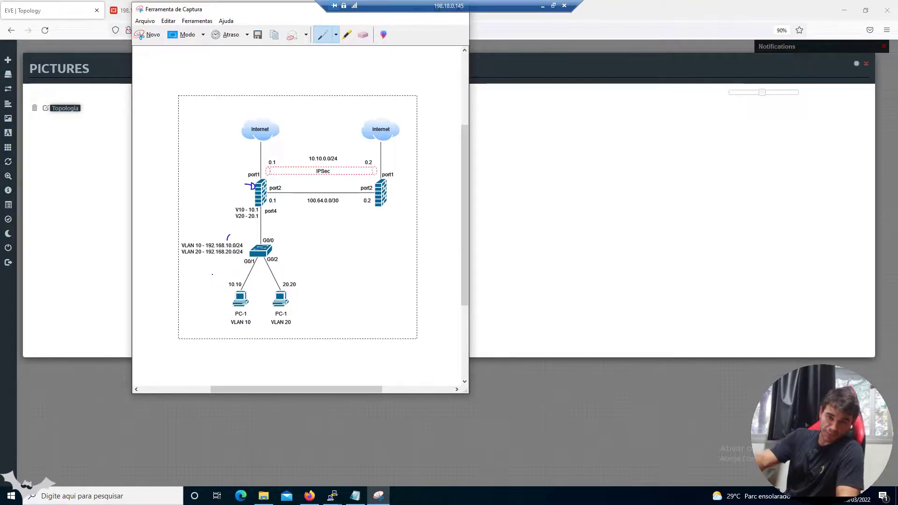
pyautogui.moveTo(211, 259); pyautogui.dragTo(216, 257)
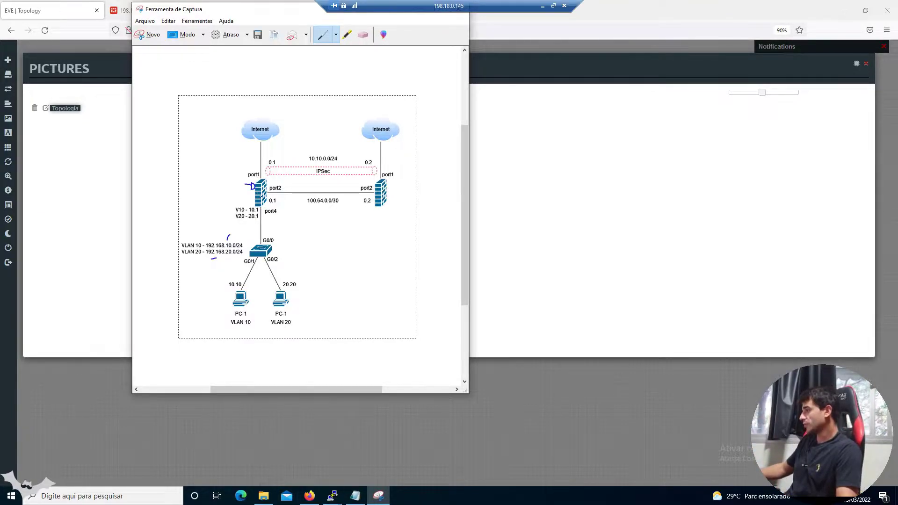
pyautogui.click(363, 34)
pyautogui.click(228, 237)
pyautogui.click(213, 258)
pyautogui.click(252, 185)
pyautogui.click(322, 35)
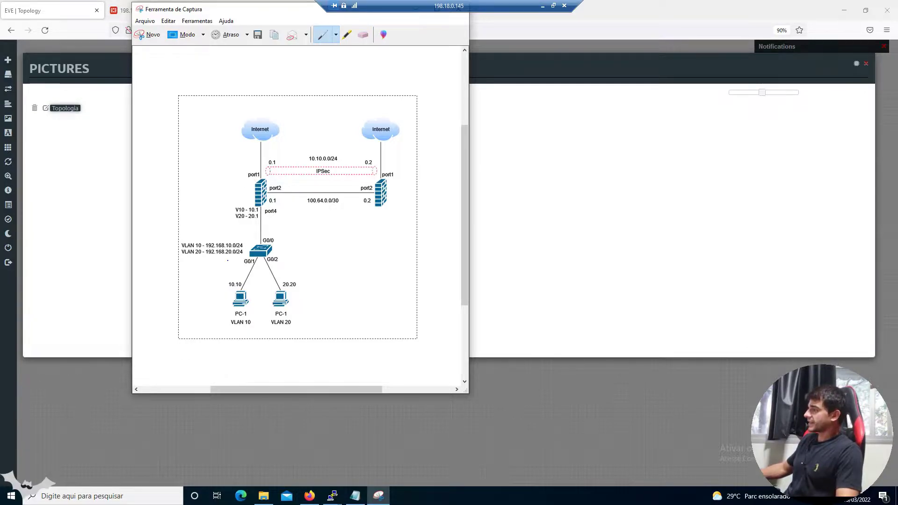
pyautogui.moveTo(228, 260); pyautogui.dragTo(236, 260)
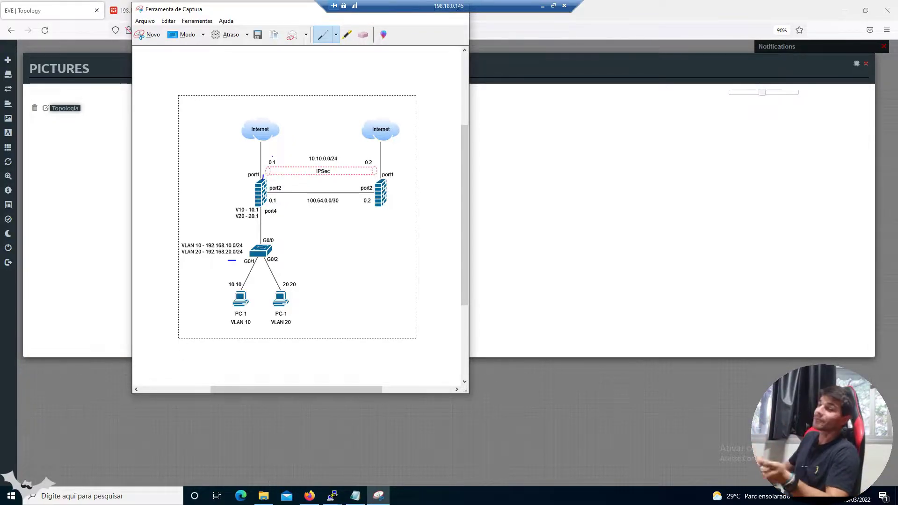
# Toggle from Eraser back to Pen and scroll the snip down slightly
pyautogui.click(363, 34)
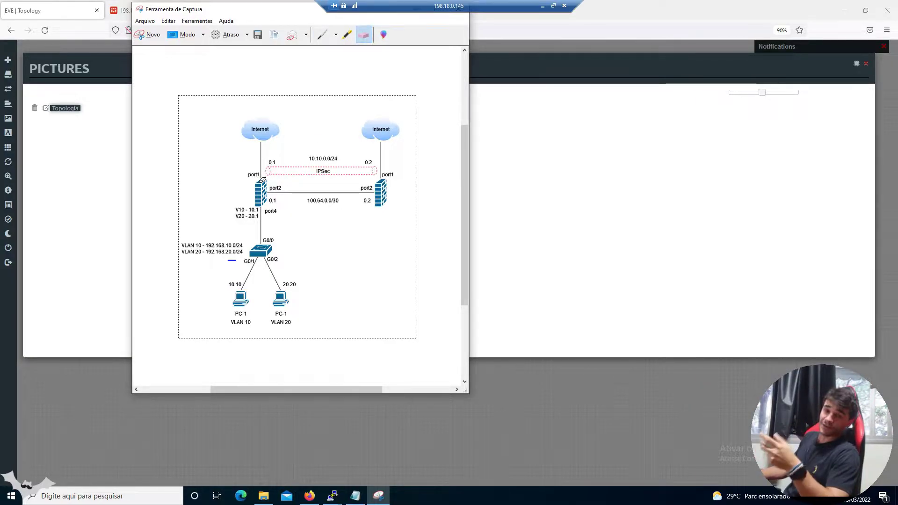
pyautogui.click(321, 34)
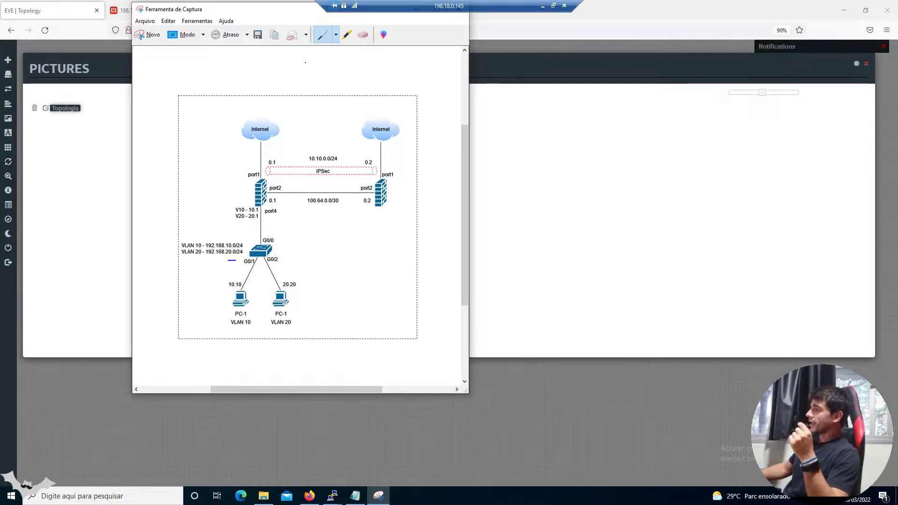
pyautogui.scroll(-1, 339, 161)
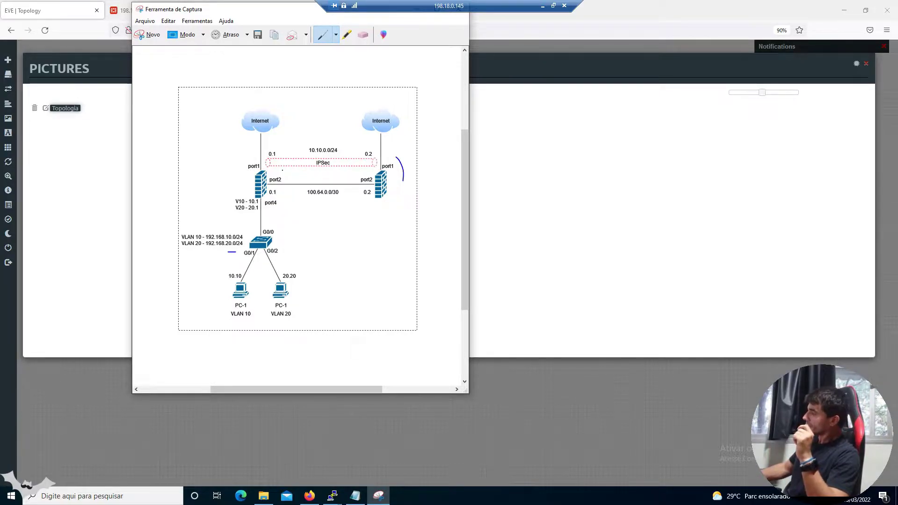
# Erase the stroke under the IPSec box and the arc beside the right firewall
pyautogui.moveTo(316, 172); pyautogui.dragTo(348, 172)
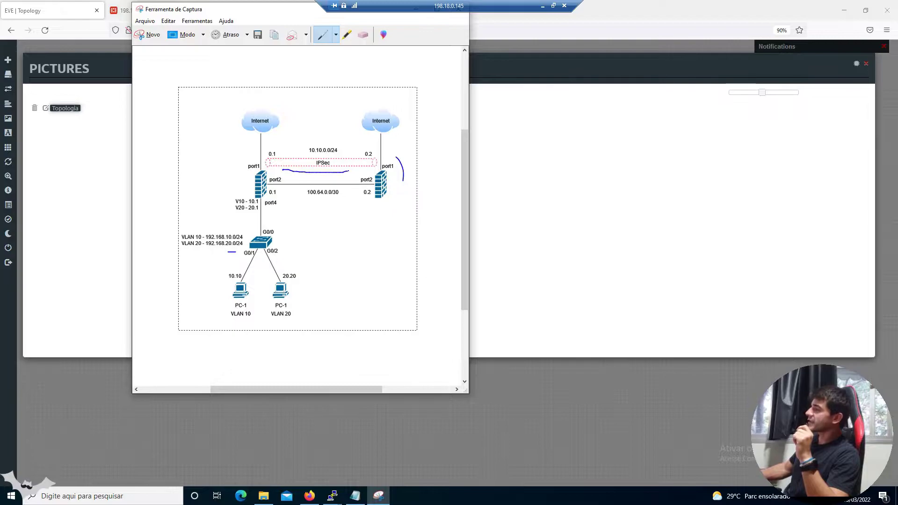
pyautogui.click(364, 35)
pyautogui.click(340, 173)
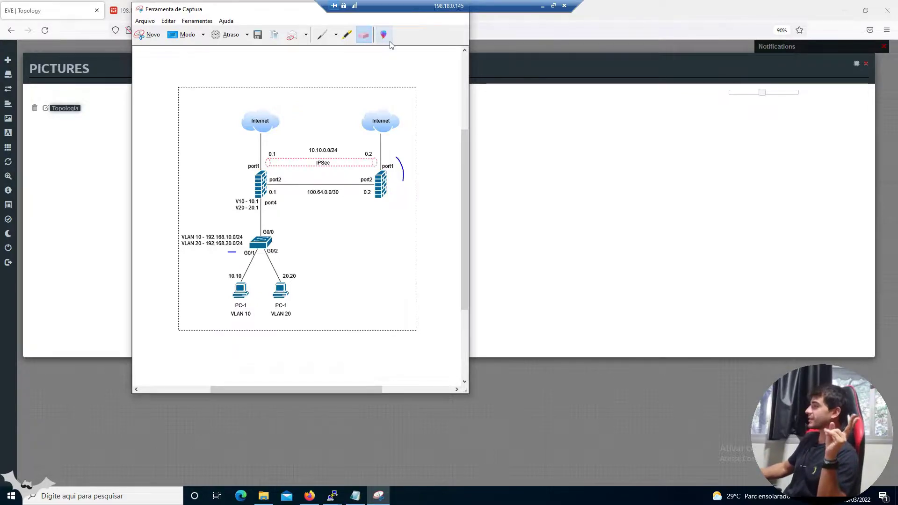
pyautogui.click(401, 170)
pyautogui.click(328, 41)
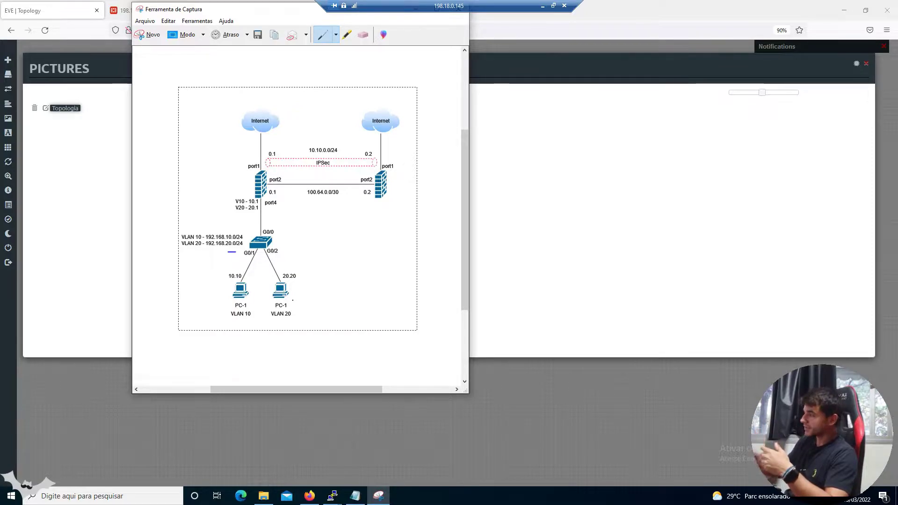
# Draw the path from the VLAN 20 PC up to port4, under IPSec, and up to the right Internet cloud
pyautogui.moveTo(309, 287)
pyautogui.mouseDown()
pyautogui.moveTo(315, 302)
pyautogui.moveTo(274, 198)
pyautogui.moveTo(281, 201)
pyautogui.mouseUp()
pyautogui.moveTo(284, 169); pyautogui.dragTo(354, 169)
pyautogui.moveTo(407, 162); pyautogui.dragTo(406, 138)
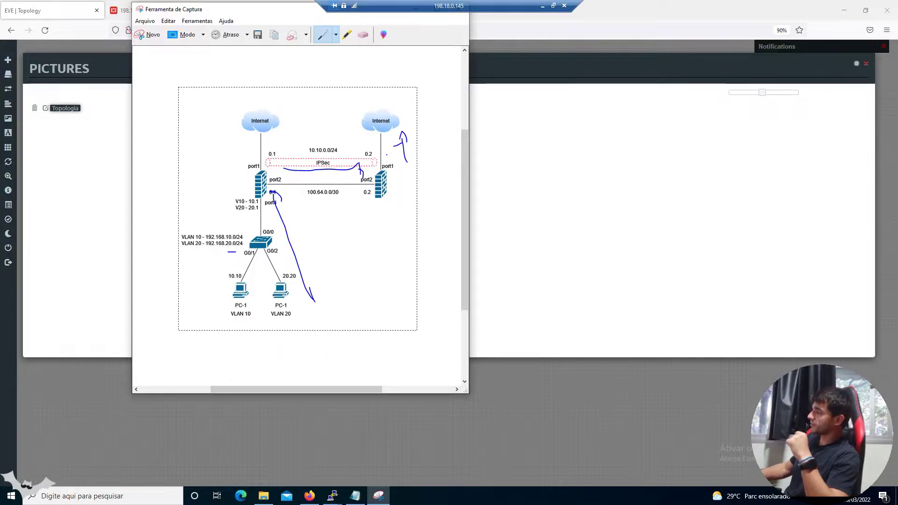
pyautogui.moveTo(394, 156); pyautogui.dragTo(393, 172)
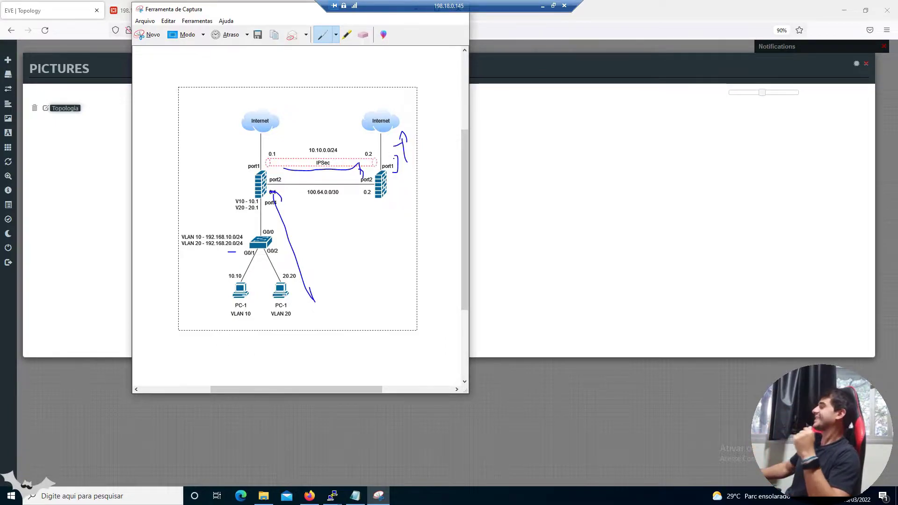
# Erase the path strokes near the right Internet cloud, under IPSec, by port4 and beside the VLAN 20 PC
pyautogui.click(363, 34)
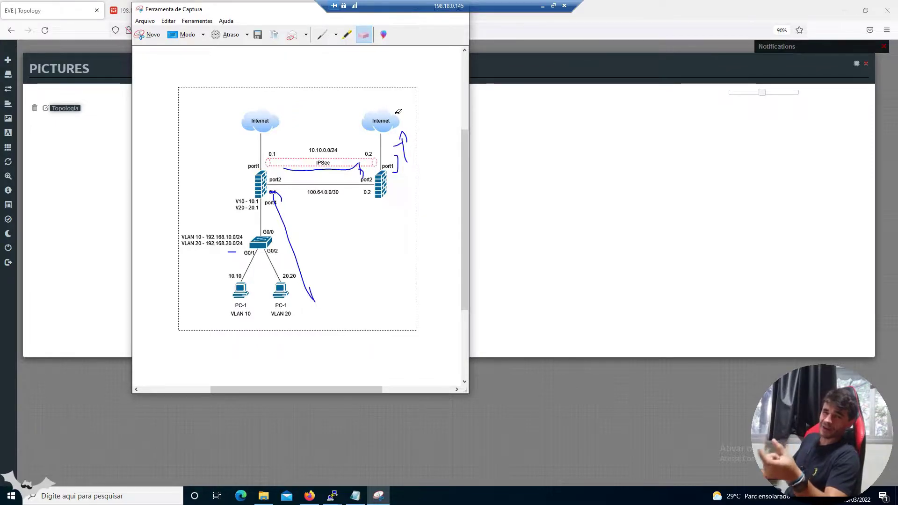
pyautogui.moveTo(407, 132)
pyautogui.mouseDown()
pyautogui.moveTo(407, 150)
pyautogui.moveTo(376, 171)
pyautogui.moveTo(357, 169)
pyautogui.mouseUp()
pyautogui.click(357, 169)
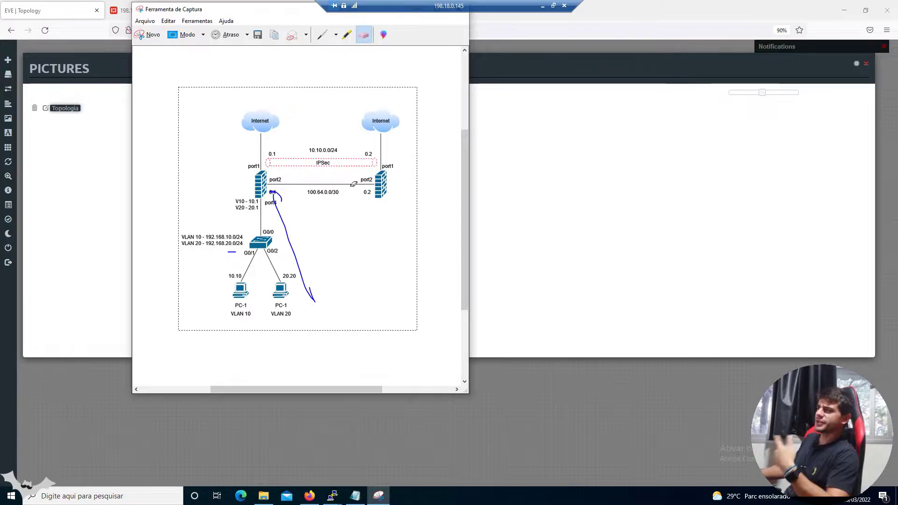
pyautogui.click(280, 196)
pyautogui.click(311, 294)
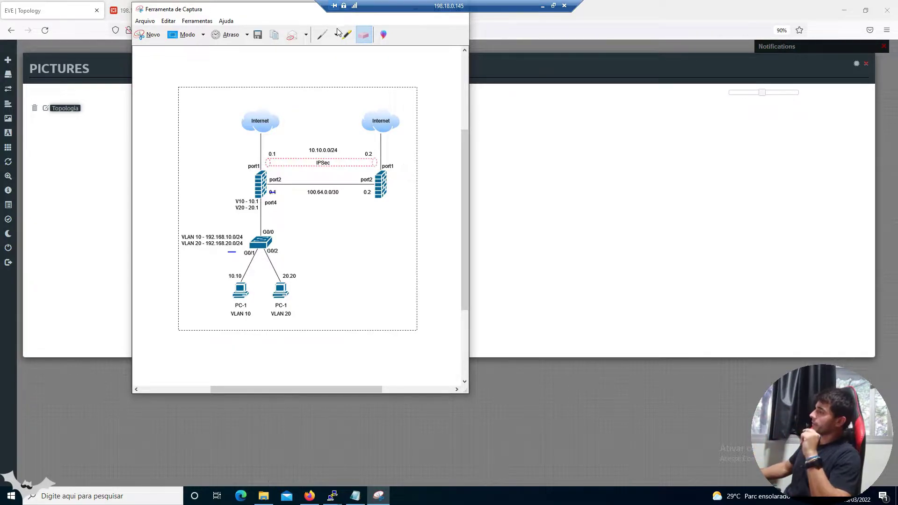
pyautogui.click(323, 34)
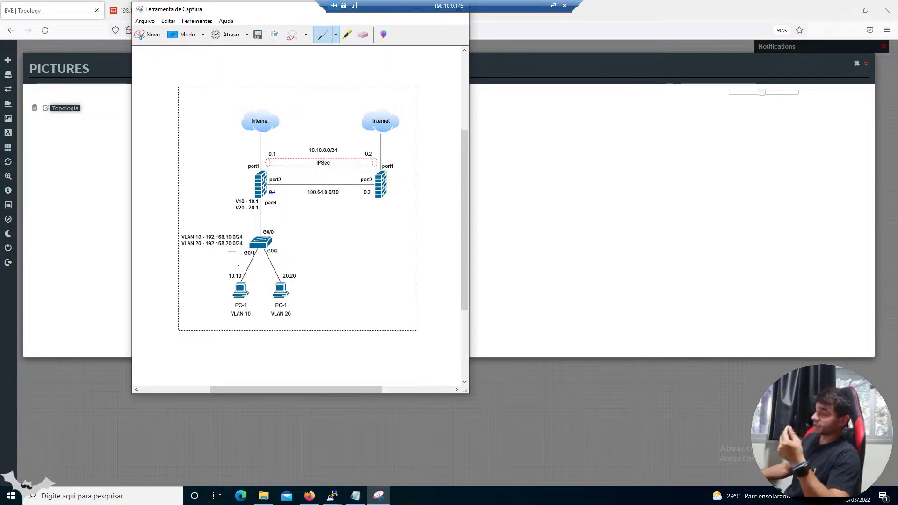
# Trace the VLAN 10 and VLAN 20 PC paths up past G0/1 and port4 toward the left Internet cloud
pyautogui.moveTo(239, 275); pyautogui.dragTo(259, 216)
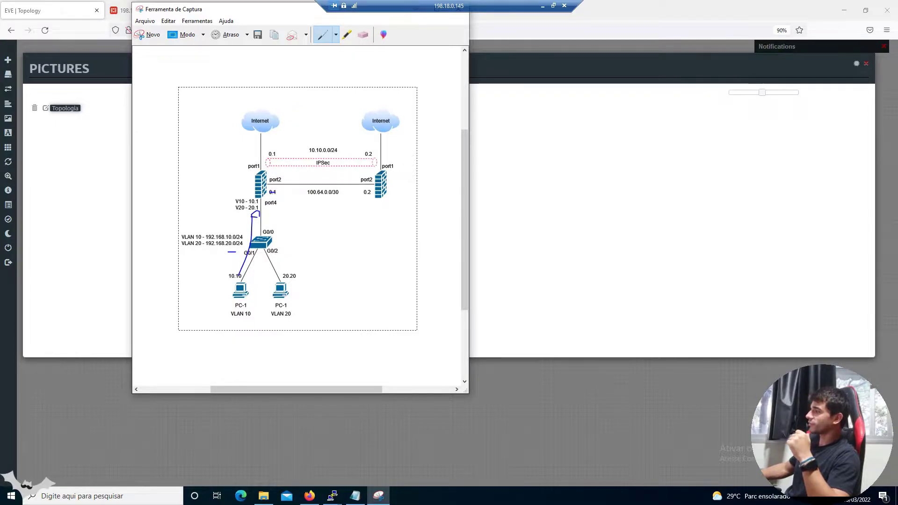
pyautogui.moveTo(277, 216); pyautogui.dragTo(296, 265)
pyautogui.moveTo(272, 208); pyautogui.dragTo(286, 216)
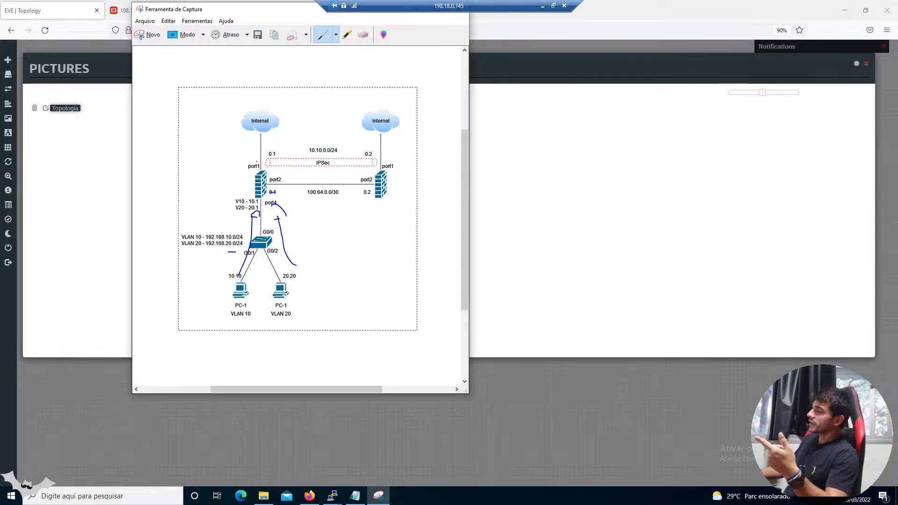
pyautogui.moveTo(254, 155); pyautogui.dragTo(253, 137)
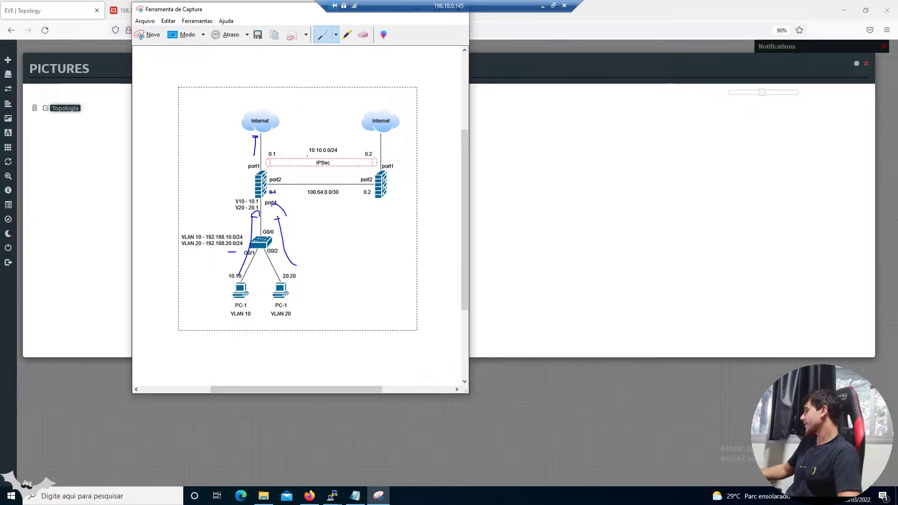
# Erase the scribbles over 0.1 and port4, the stroke below the left cloud, and the G0/1 dash
pyautogui.click(363, 34)
pyautogui.moveTo(277, 208); pyautogui.dragTo(272, 192)
pyautogui.click(254, 144)
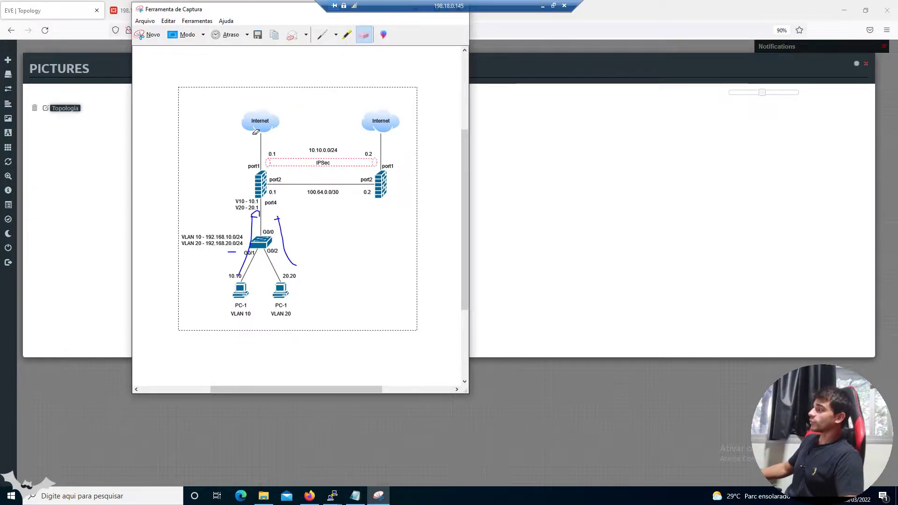
pyautogui.click(231, 252)
pyautogui.click(322, 34)
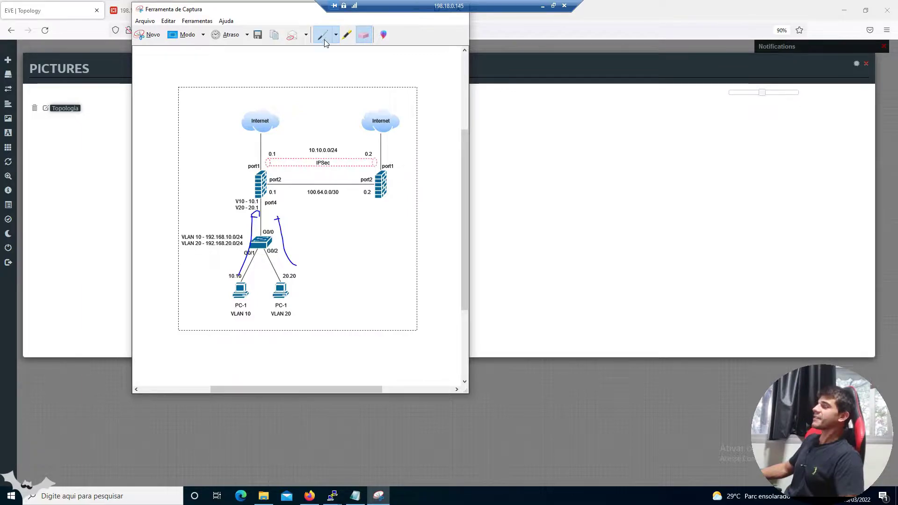
# Draw arrows up to the left Internet cloud and across over 10.10.0.0/24 to the right cloud
pyautogui.moveTo(391, 155); pyautogui.dragTo(395, 162)
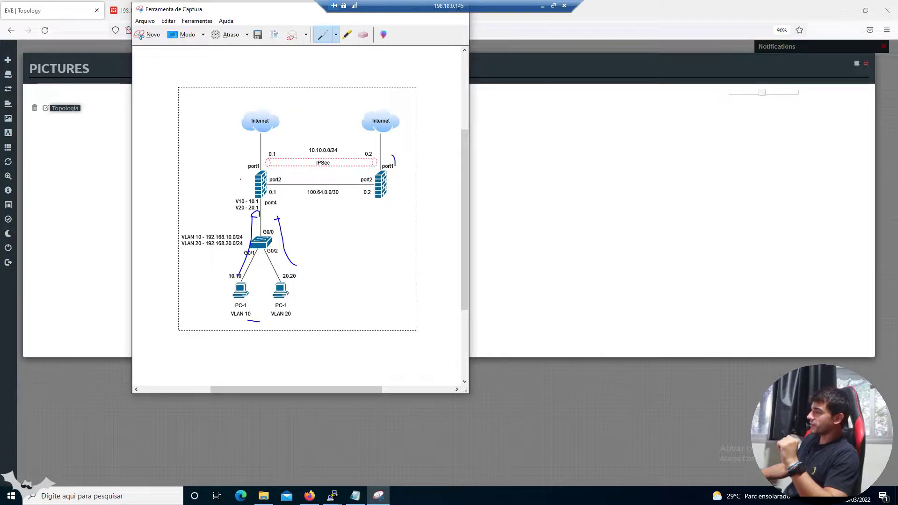
pyautogui.moveTo(250, 136); pyautogui.dragTo(256, 134)
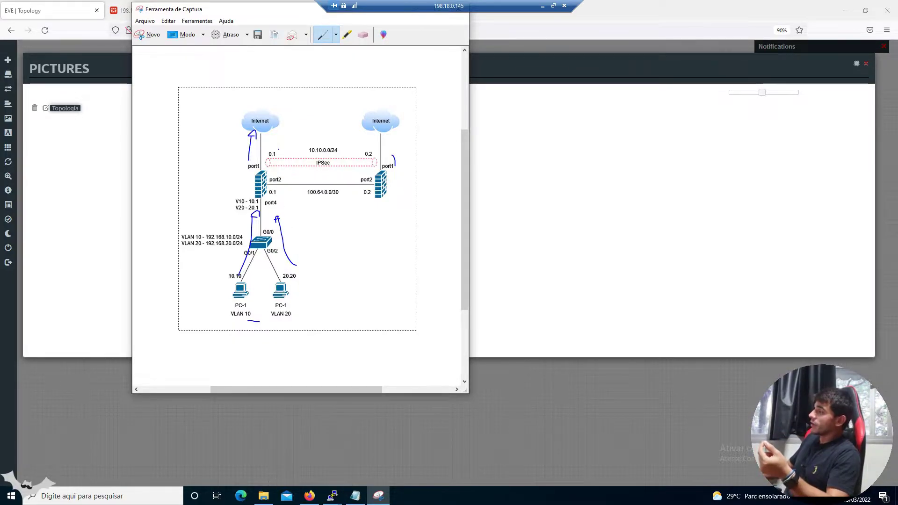
pyautogui.moveTo(278, 140)
pyautogui.mouseDown()
pyautogui.moveTo(343, 137)
pyautogui.moveTo(344, 149)
pyautogui.mouseUp()
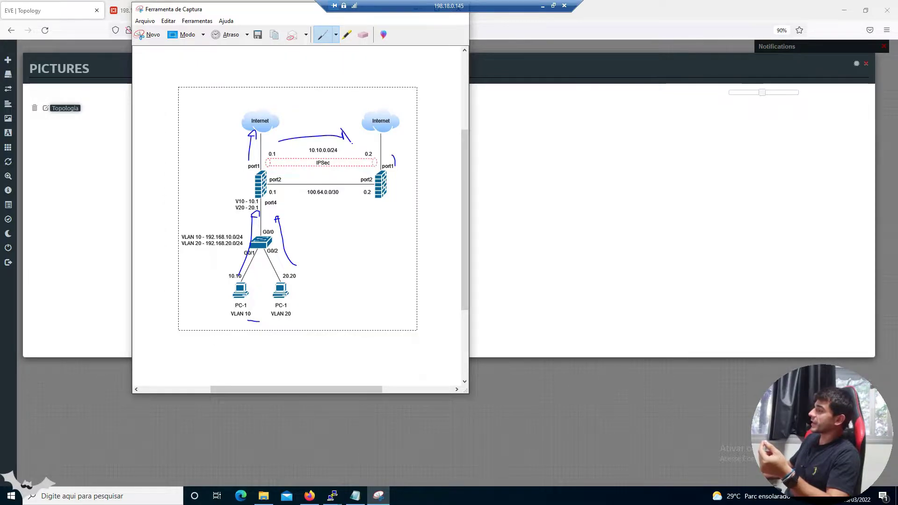
pyautogui.moveTo(401, 126)
pyautogui.mouseDown()
pyautogui.moveTo(402, 153)
pyautogui.moveTo(407, 127)
pyautogui.mouseUp()
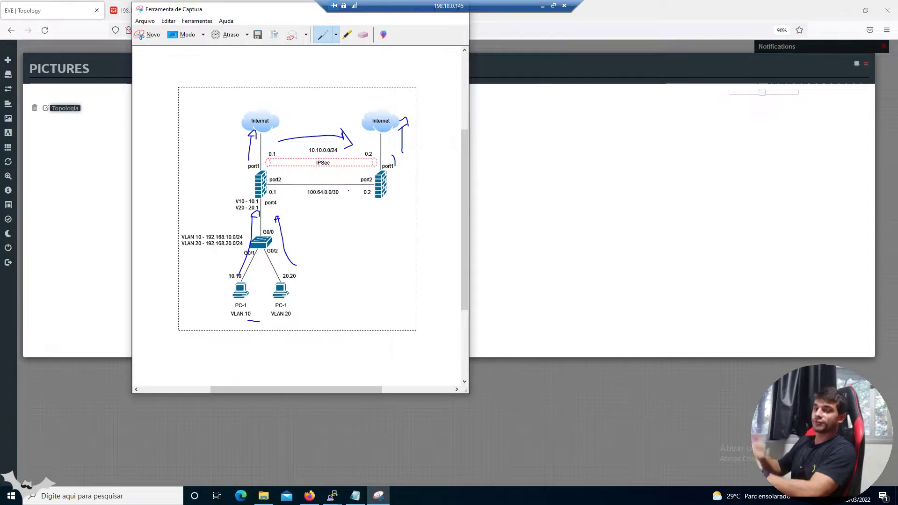
# Erase every arrow and stroke around both Internet clouds, port4, the switch and VLAN 10
pyautogui.click(364, 35)
pyautogui.click(403, 135)
pyautogui.click(395, 161)
pyautogui.click(351, 140)
pyautogui.click(343, 136)
pyautogui.click(252, 132)
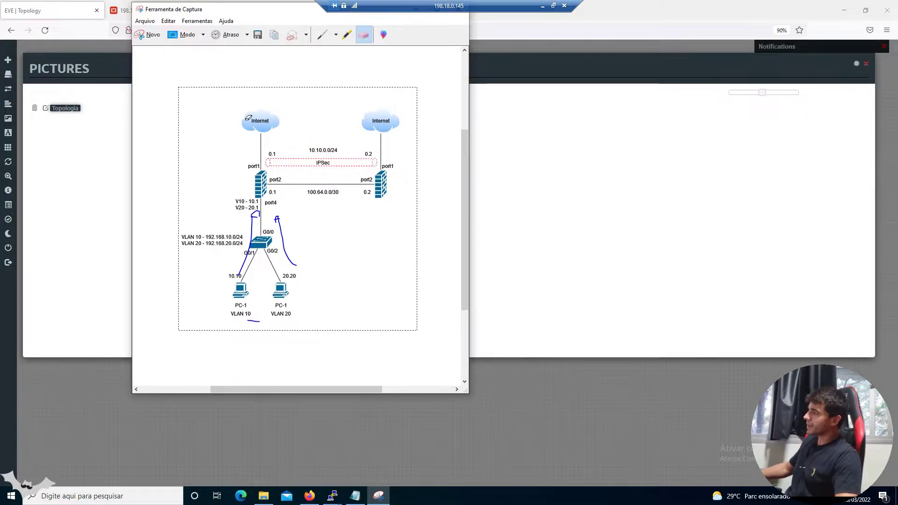
pyautogui.click(256, 214)
pyautogui.click(251, 227)
pyautogui.click(277, 220)
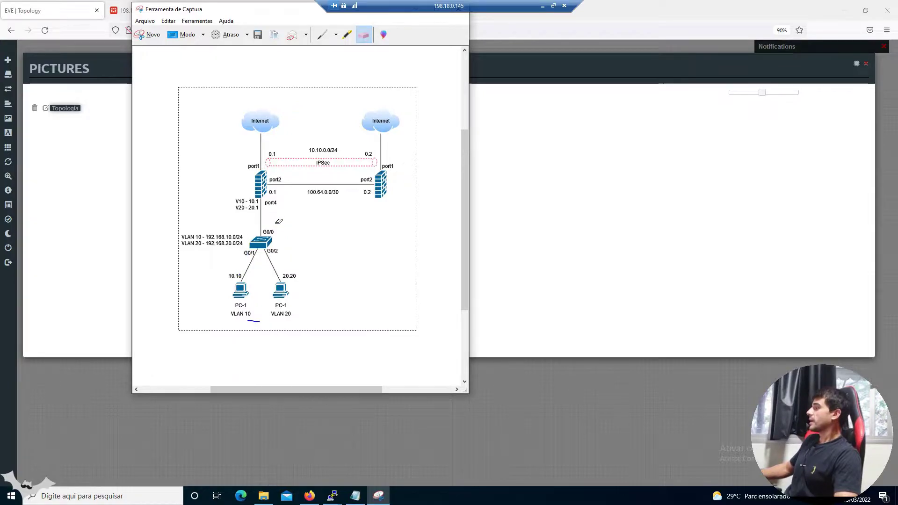
pyautogui.click(255, 320)
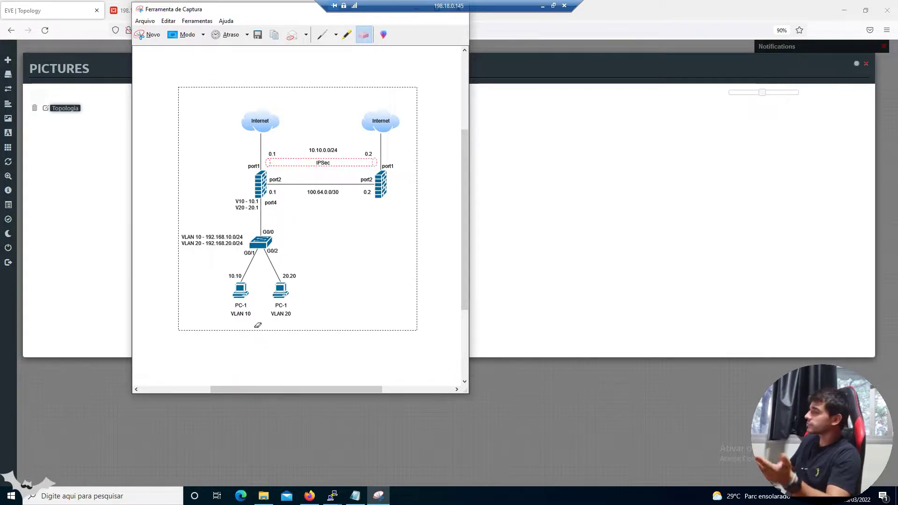
pyautogui.click(323, 35)
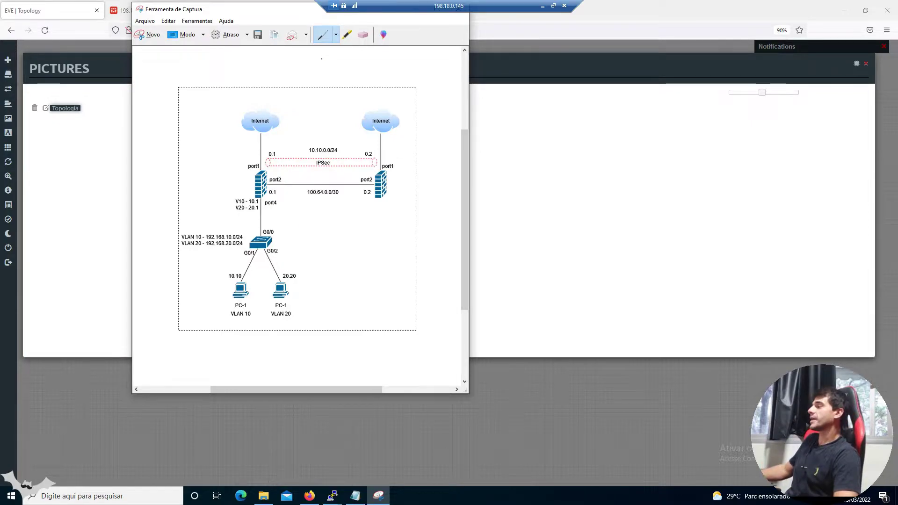
# Back in Firefox, log in to the FW1 FortiGate tab as admin and move to the FW2 tab
pyautogui.moveTo(471, 7); pyautogui.dragTo(669, 7)
pyautogui.click(491, 12)
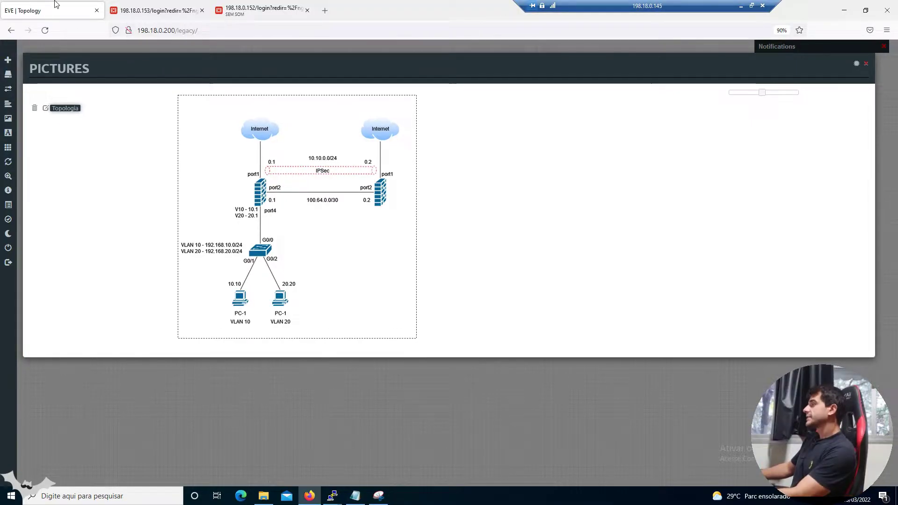
pyautogui.click(157, 10)
pyautogui.write('admin')
pyautogui.press('Tab')
pyautogui.write('admin')
pyautogui.press('Return')
pyautogui.hotkey('ctrl', 'Tab')
# Log in to FW2 as admin, dismiss the save-password prompt, and return to FW1
pyautogui.write('admin')
pyautogui.press('Tab')
pyautogui.write('admin')
pyautogui.press('Return')
pyautogui.press('Escape')
pyautogui.click(169, 8)
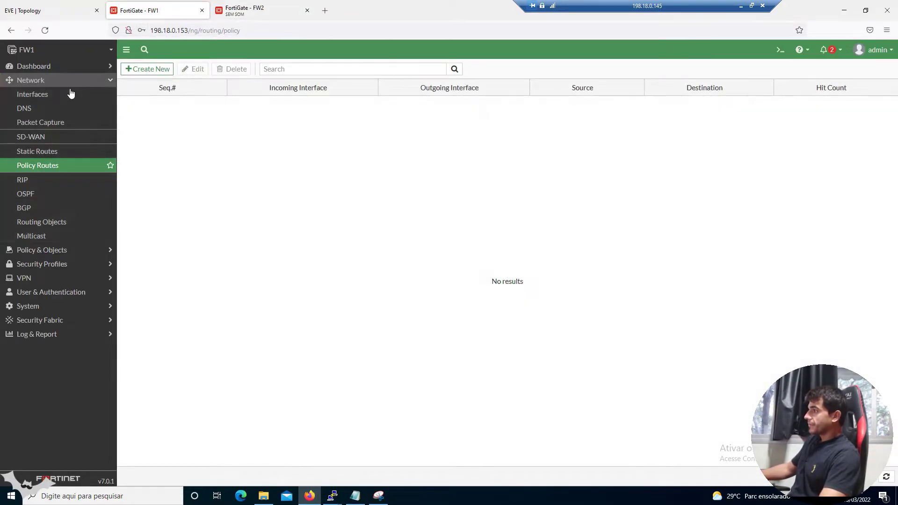
# Expand port2 in FW1's Interfaces list and compare port2 and VPN-FW1-TO-FW2 with the topology
pyautogui.click(64, 101)
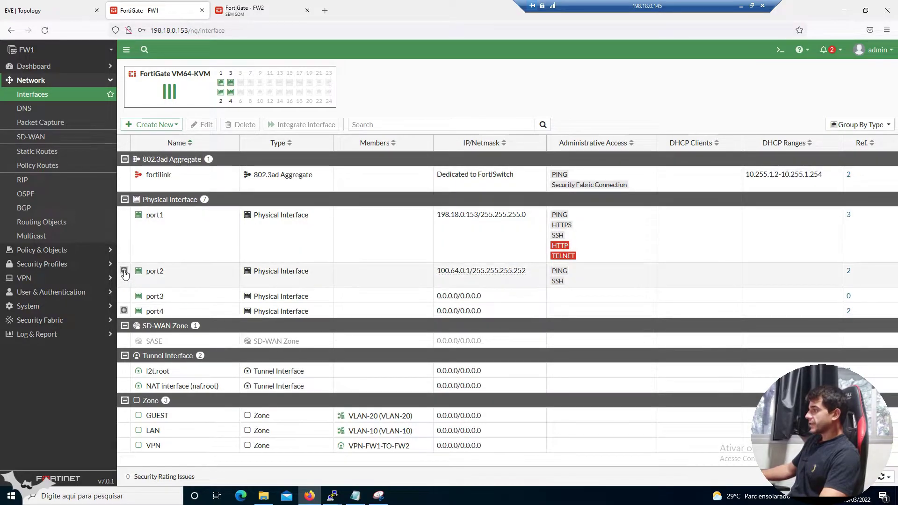
pyautogui.click(124, 270)
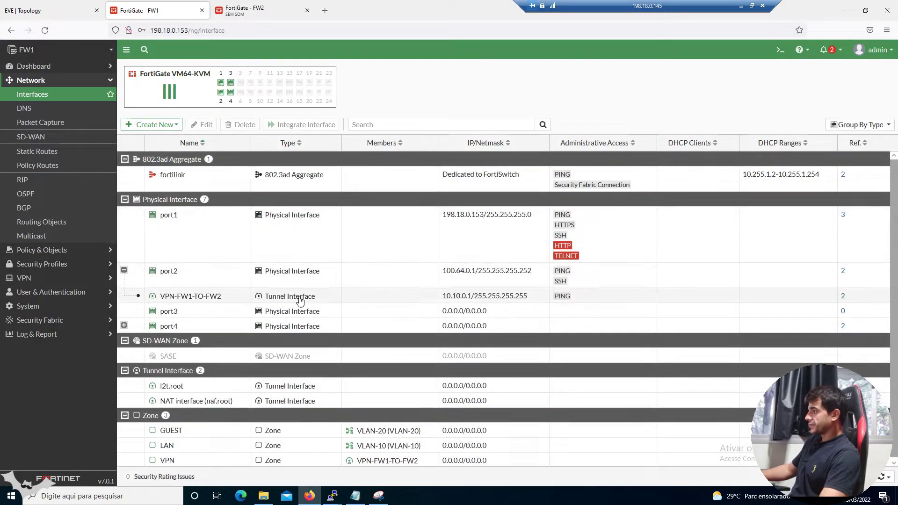
pyautogui.click(220, 276)
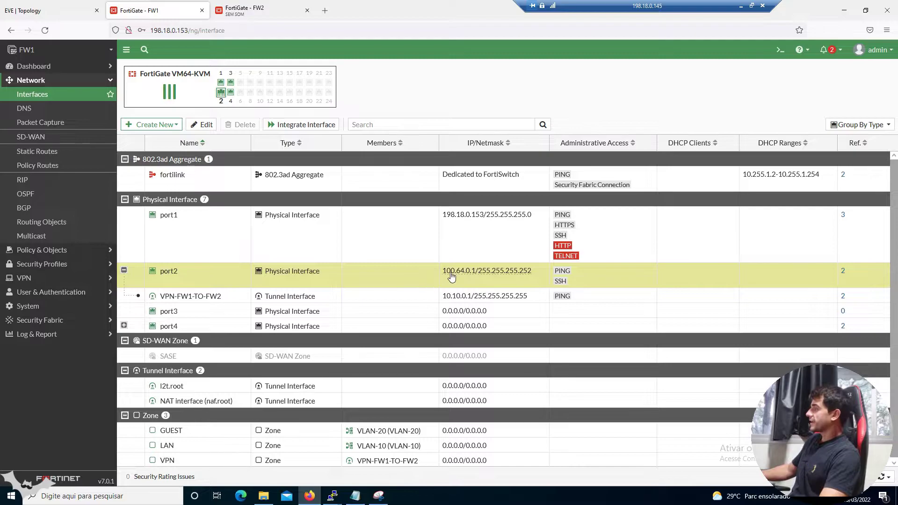
pyautogui.moveTo(464, 280)
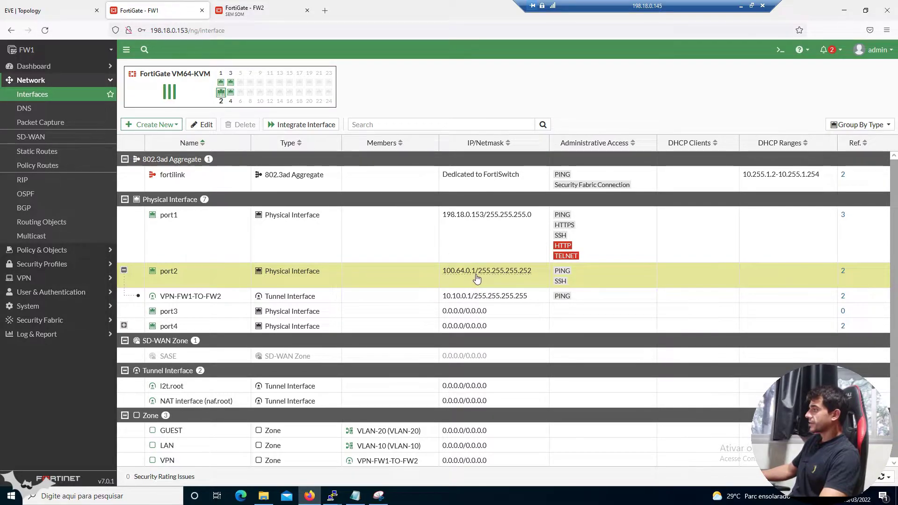
pyautogui.click(48, 10)
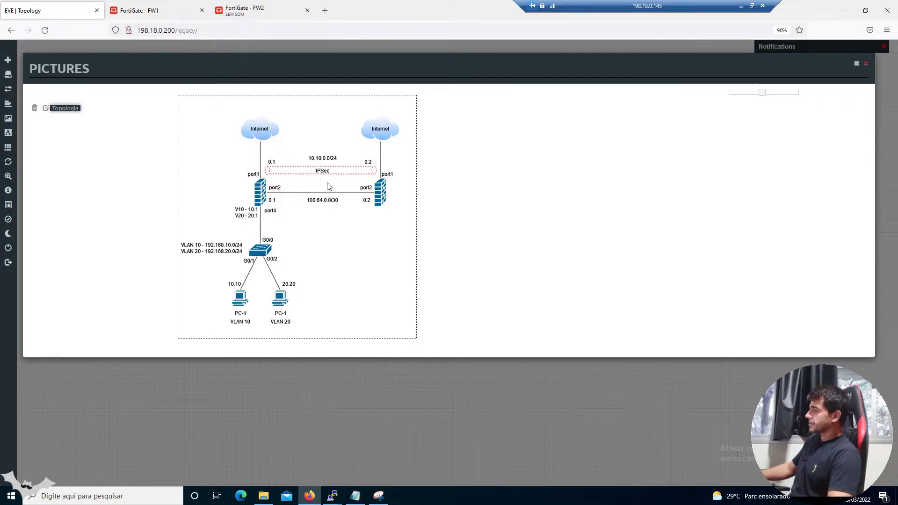
pyautogui.click(156, 10)
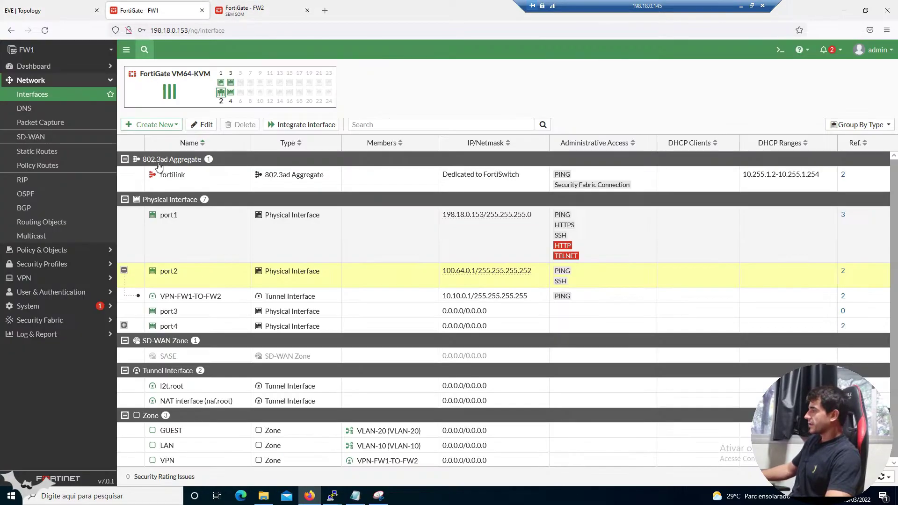
pyautogui.click(205, 297)
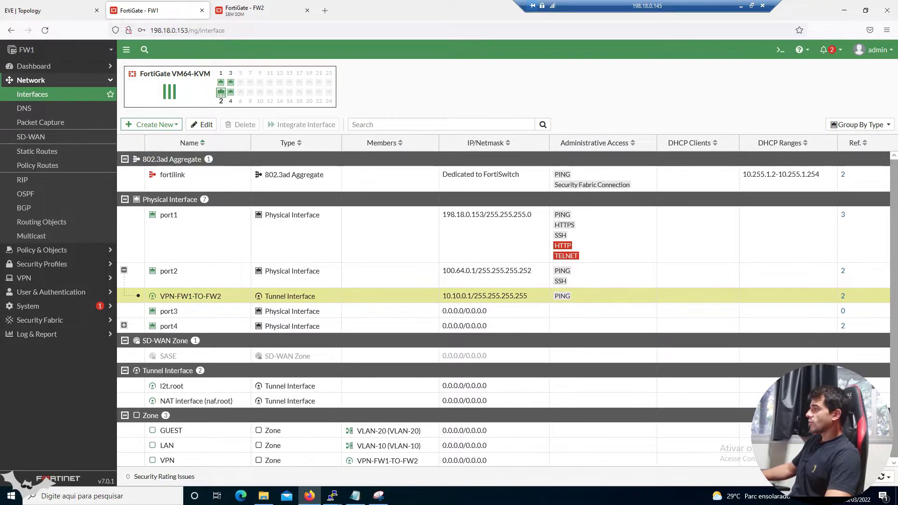
pyautogui.click(33, 10)
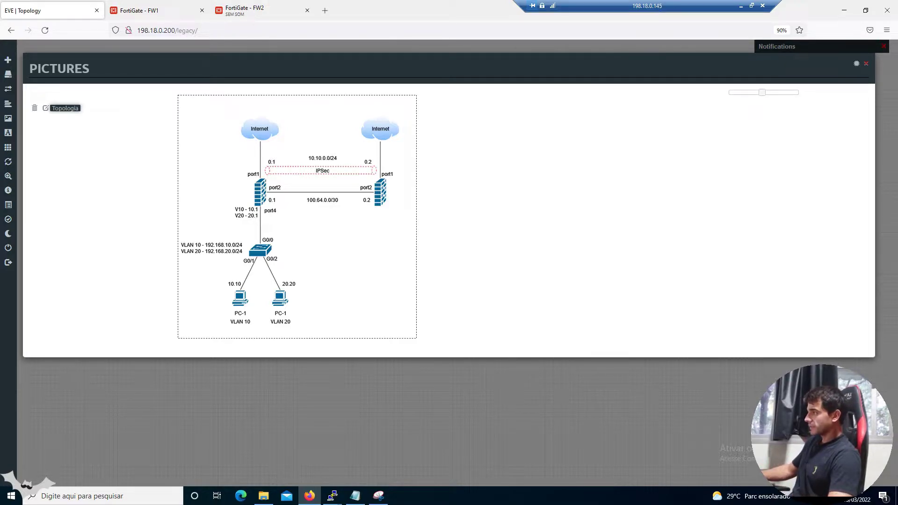
pyautogui.click(164, 17)
# Expand port4 to reveal and select the VLAN-10 and VLAN-20 subinterfaces
pyautogui.click(124, 326)
pyautogui.click(228, 346)
pyautogui.click(229, 356)
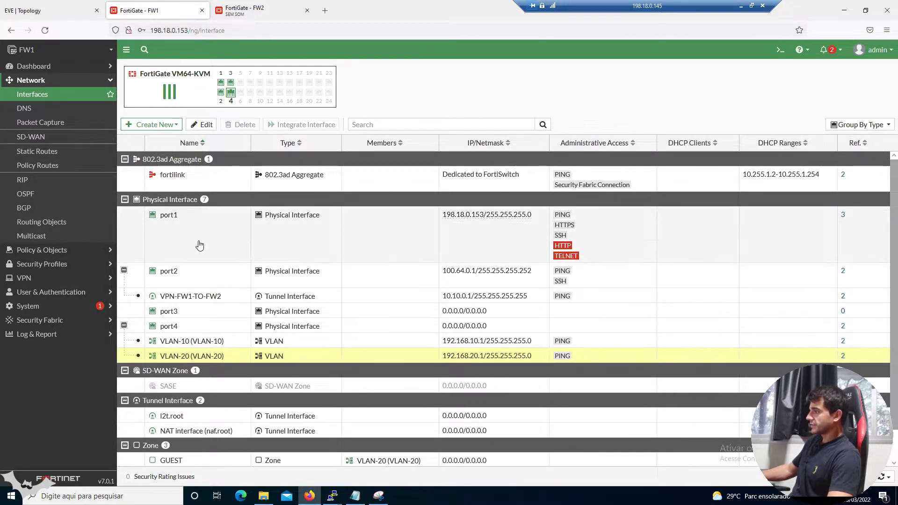
pyautogui.click(49, 157)
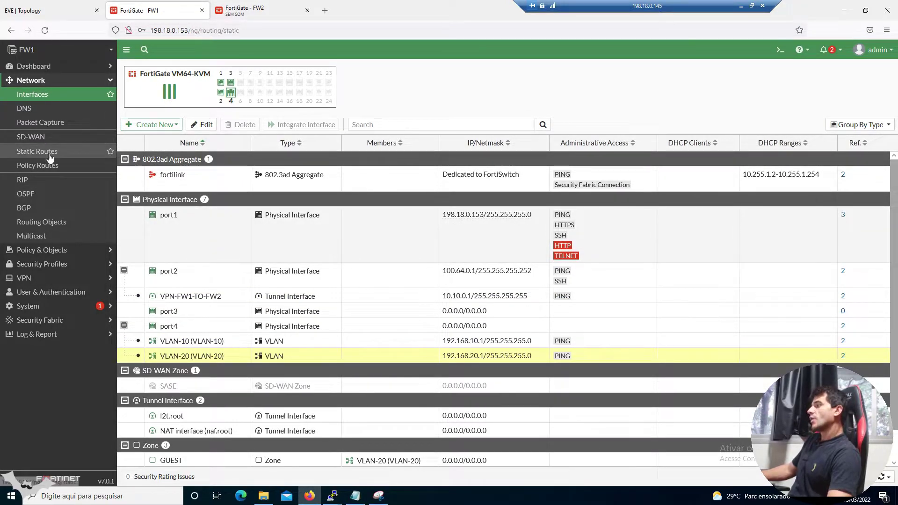
# Check the 0.0.0.0/0 default route against the topology, then view FW1's firewall policy list
pyautogui.click(170, 121)
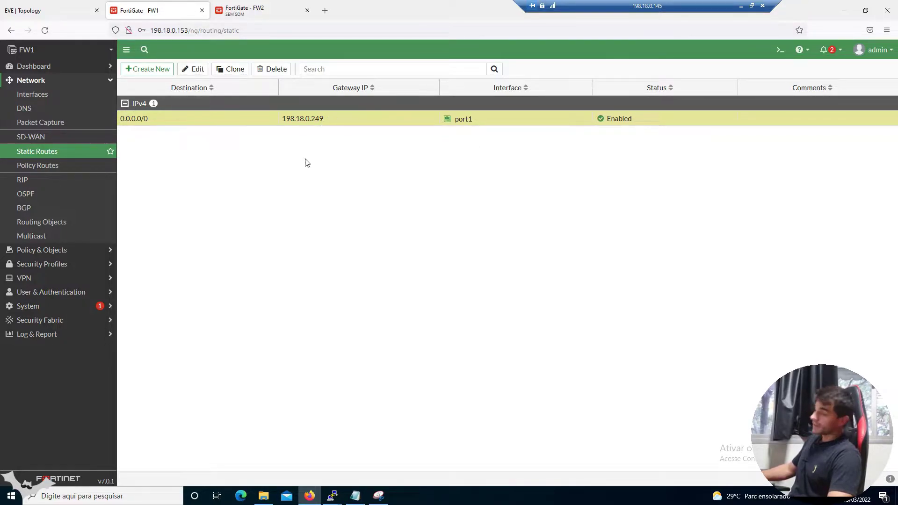
pyautogui.click(77, 16)
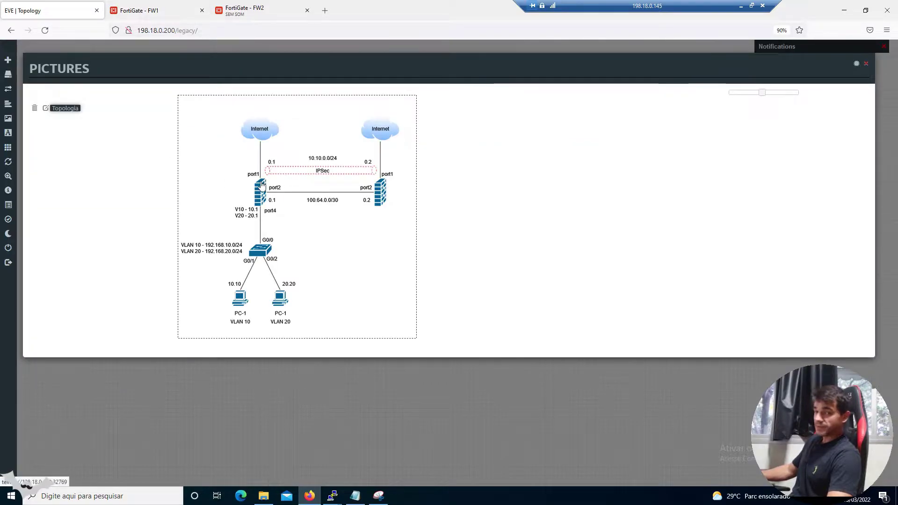
pyautogui.click(142, 14)
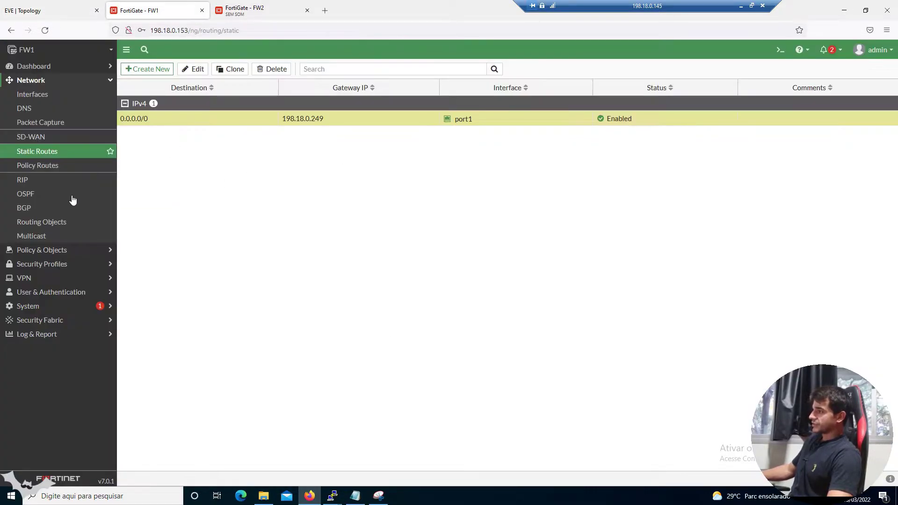
pyautogui.click(72, 254)
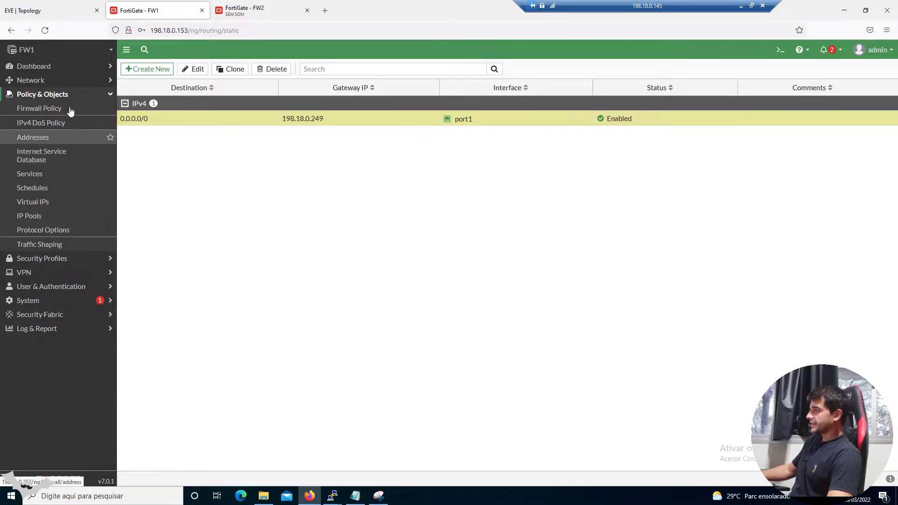
pyautogui.click(70, 109)
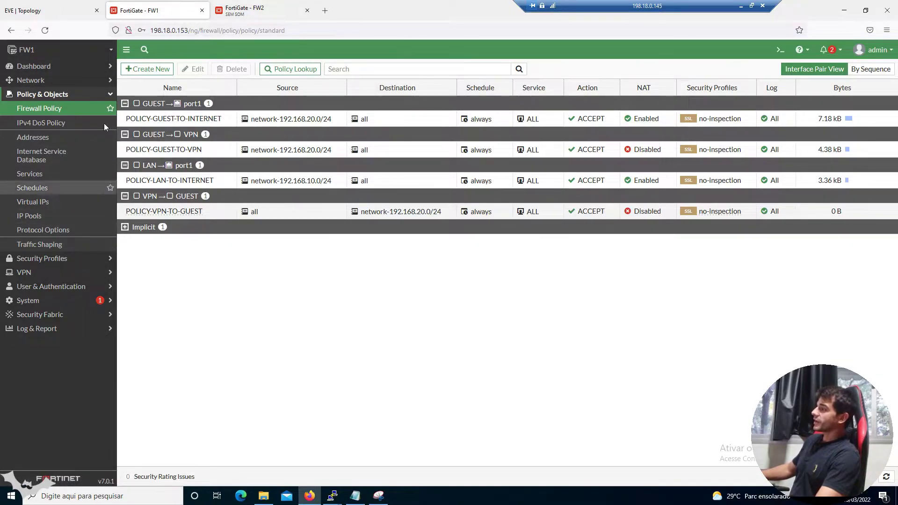
# Inspect the VPN-FW1-TO-FW2 IPsec tunnel, then reselect the default route 0.0.0.0/0 in Static Routes
pyautogui.click(88, 274)
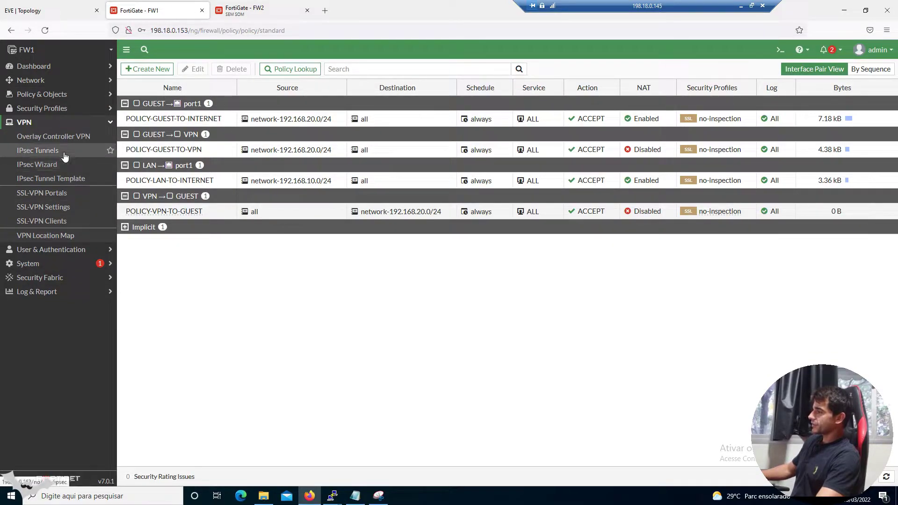
pyautogui.click(64, 155)
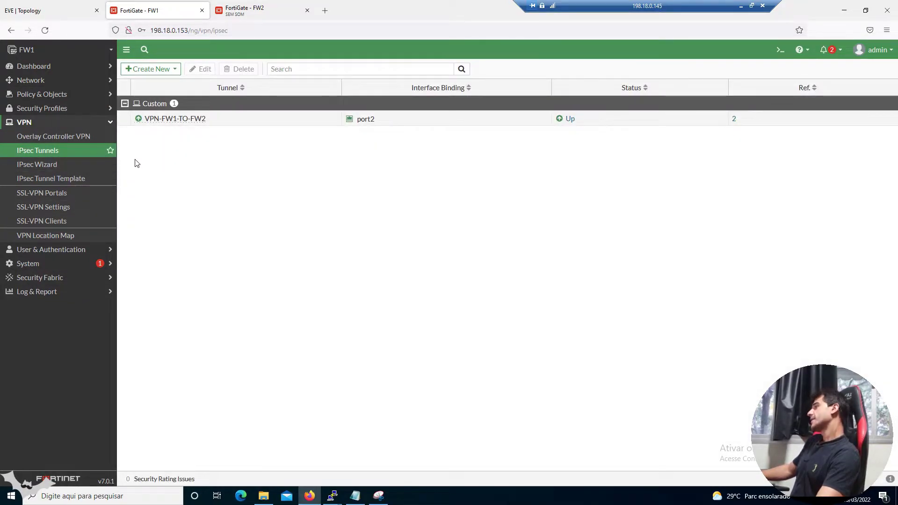
pyautogui.click(172, 122)
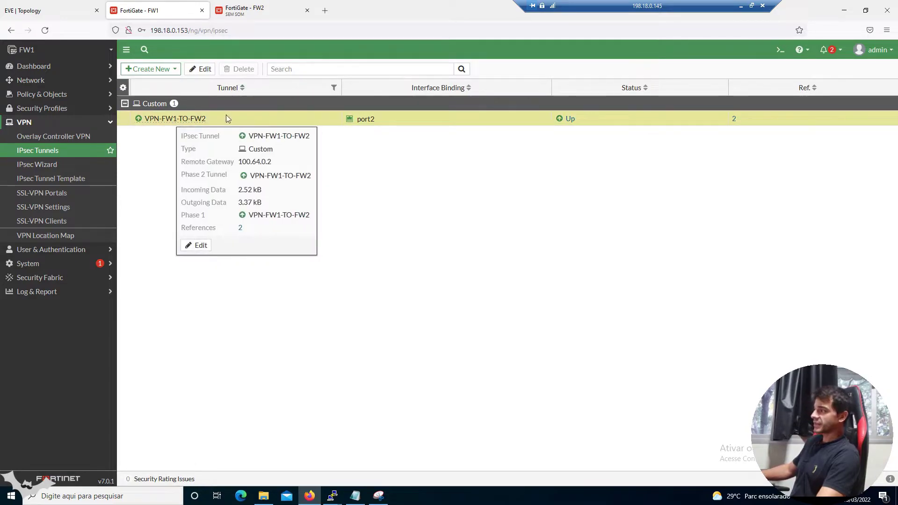
pyautogui.click(52, 93)
pyautogui.click(47, 80)
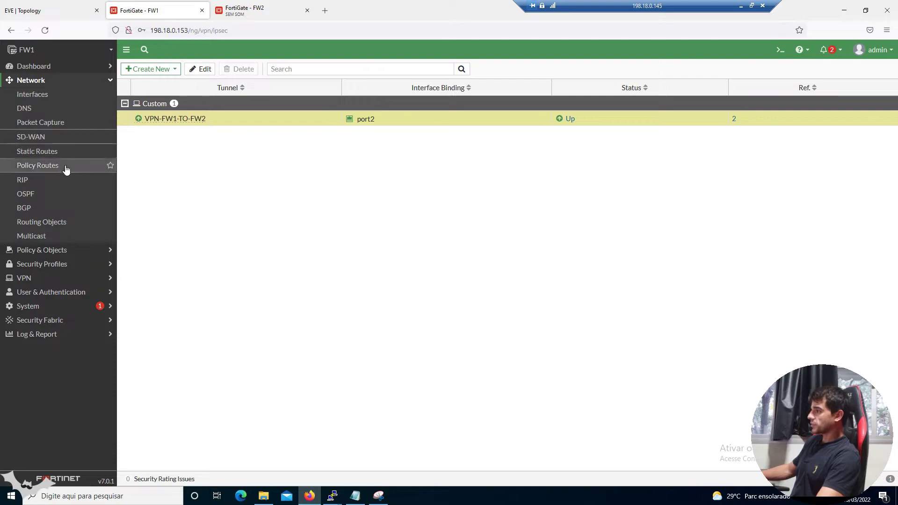
pyautogui.click(53, 150)
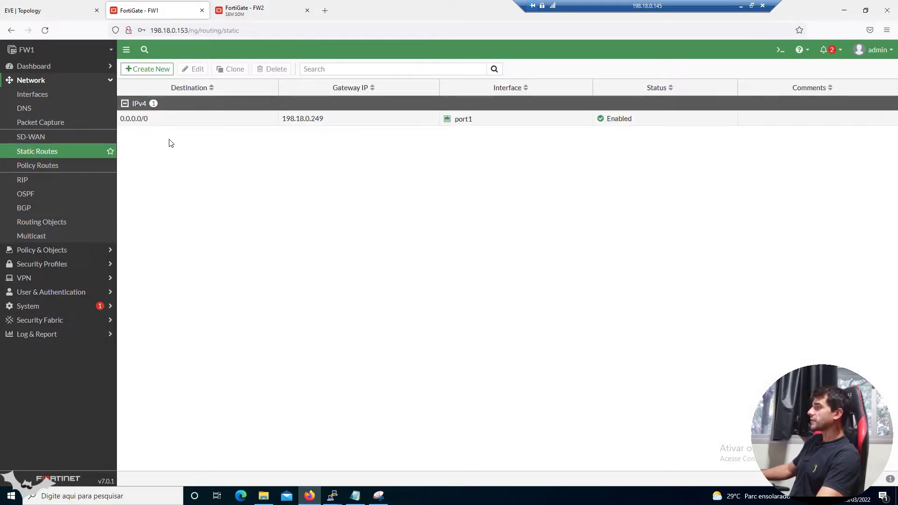
pyautogui.click(164, 123)
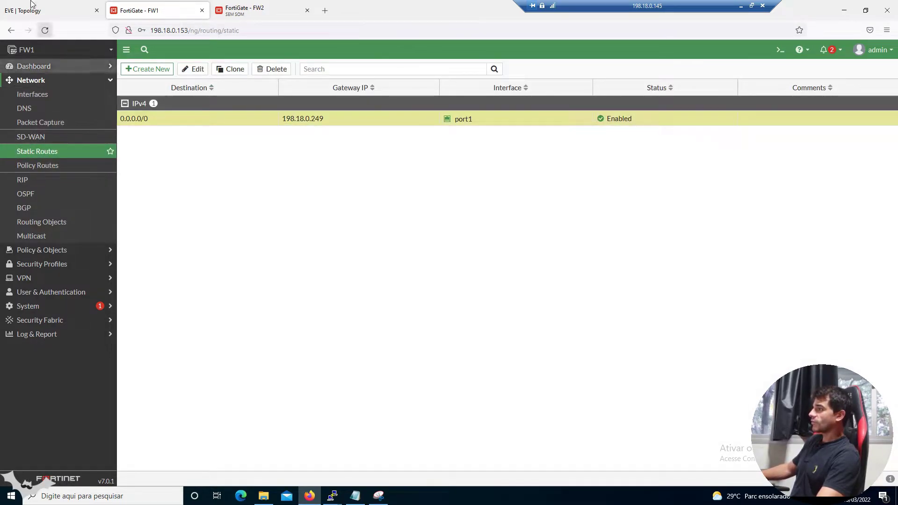
# Bring the EVE | Topology browser tab with the Topologia picture to the front
pyautogui.click(46, 10)
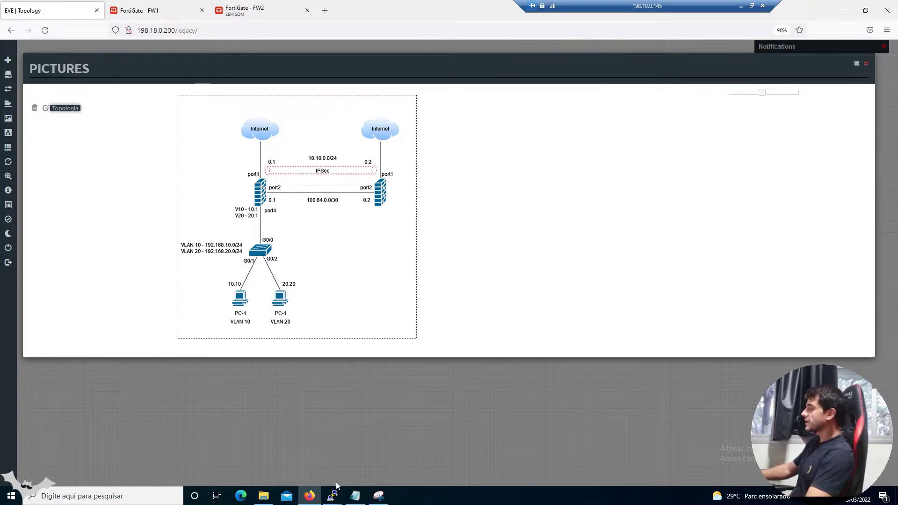
# Run show ip on PC-1 and highlight its address 192.168.10.10/24 and gateway 192.168.10.1
pyautogui.moveTo(330, 495)
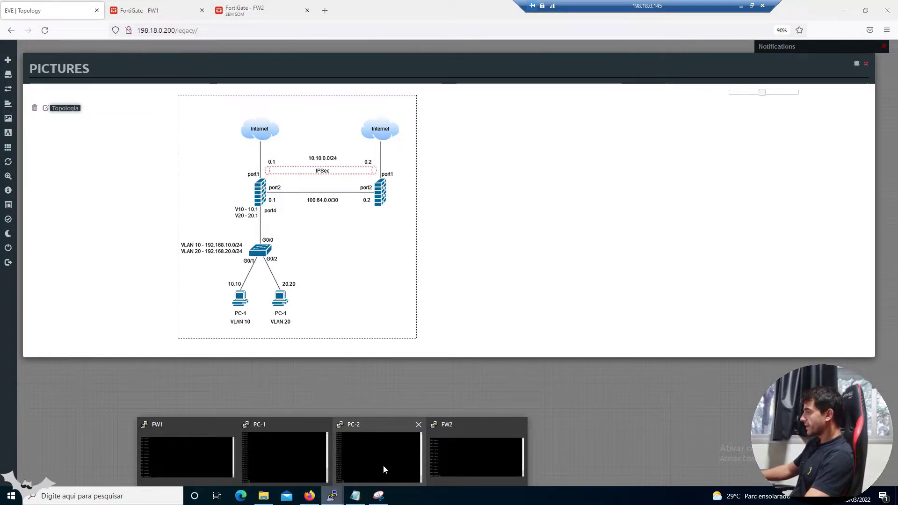
pyautogui.click(305, 450)
pyautogui.write('show ip')
pyautogui.press('Return')
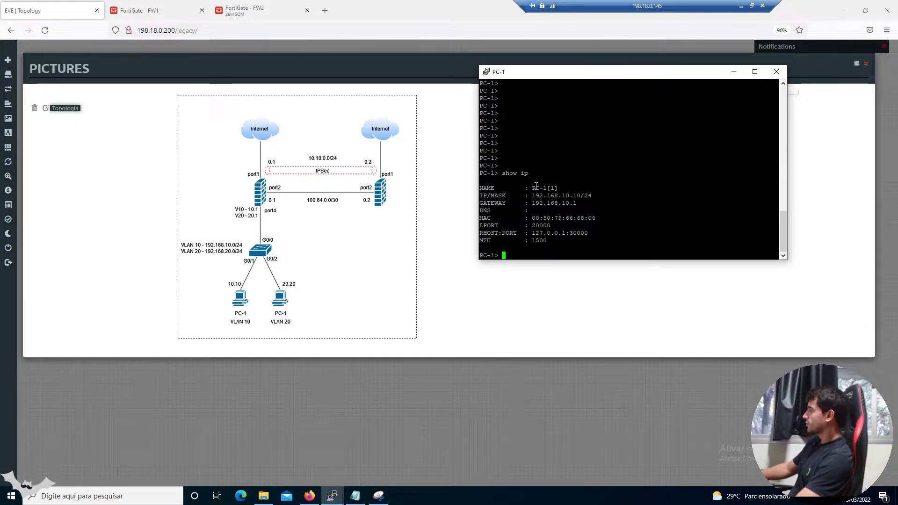
pyautogui.moveTo(530, 188); pyautogui.dragTo(583, 195)
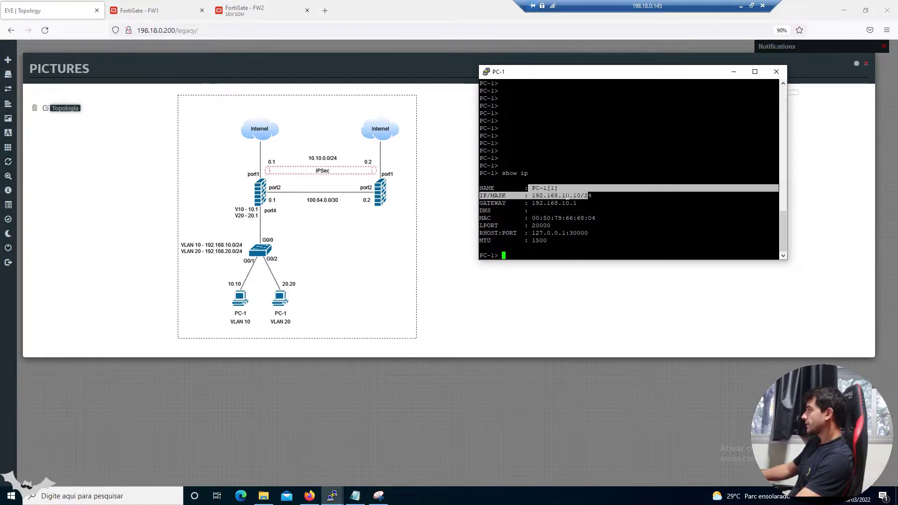
pyautogui.click(561, 197)
pyautogui.moveTo(531, 195); pyautogui.dragTo(597, 194)
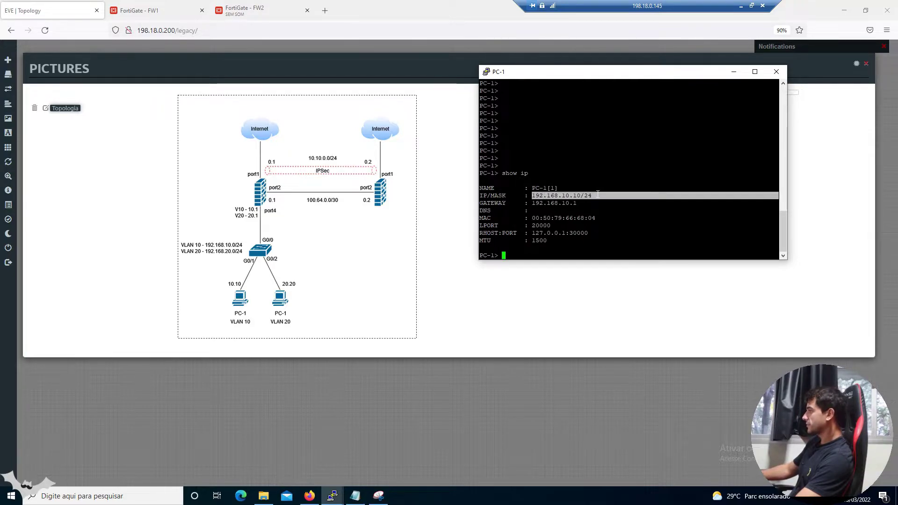
pyautogui.tripleClick(534, 204)
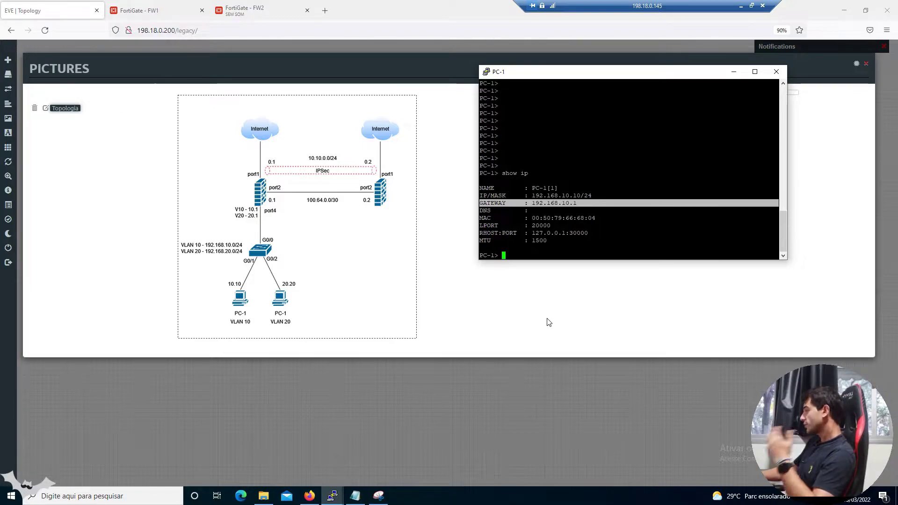
# Log in to the FW1 and FW2 PuTTY consoles as admin
pyautogui.moveTo(331, 494)
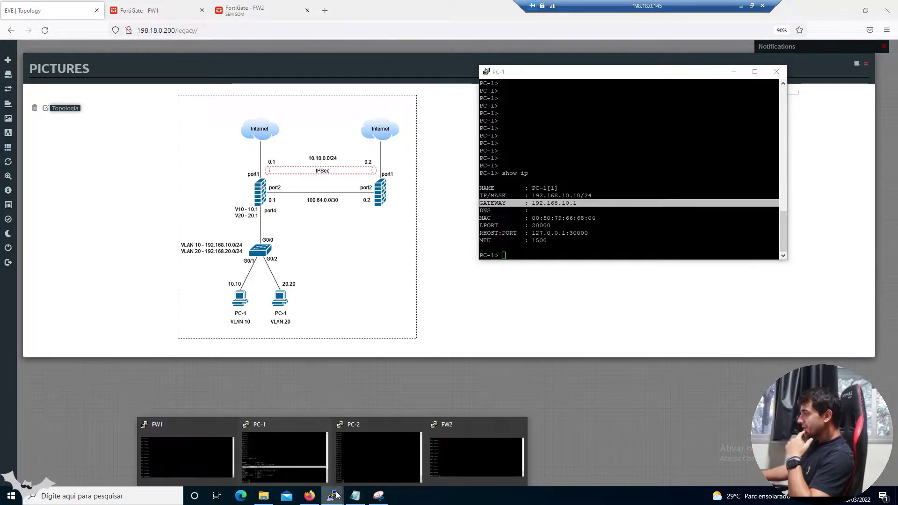
pyautogui.click(197, 467)
pyautogui.write('admin')
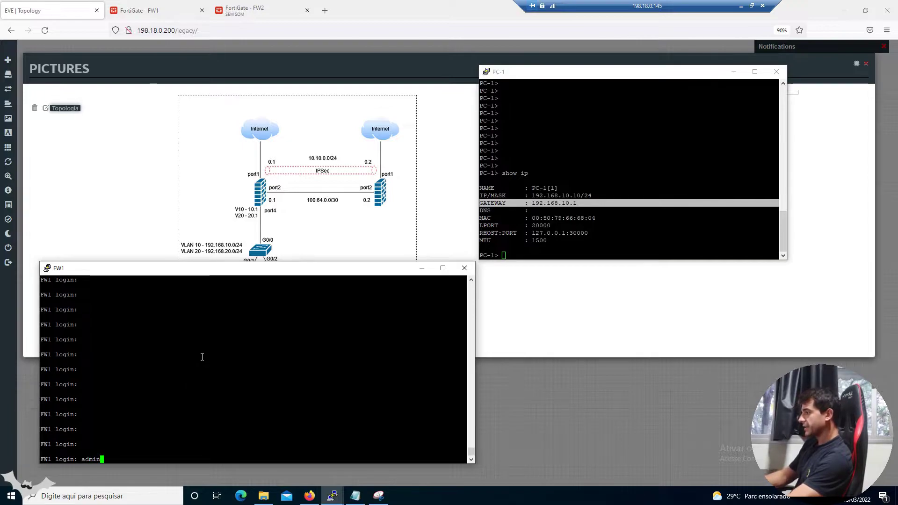
pyautogui.press('Return')
pyautogui.press('Return')
pyautogui.press('Return')
pyautogui.press('Return')
pyautogui.press('Return')
pyautogui.press('Return')
pyautogui.press('Return')
pyautogui.press('Return')
pyautogui.press('Return')
pyautogui.press('Return')
pyautogui.press('Return')
pyautogui.press('Return')
pyautogui.press('Return')
pyautogui.press('Return')
pyautogui.press('Return')
pyautogui.press('Return')
pyautogui.press('Return')
pyautogui.press('Return')
pyautogui.press('Return')
pyautogui.press('Return')
pyautogui.press('Return')
pyautogui.press('Return')
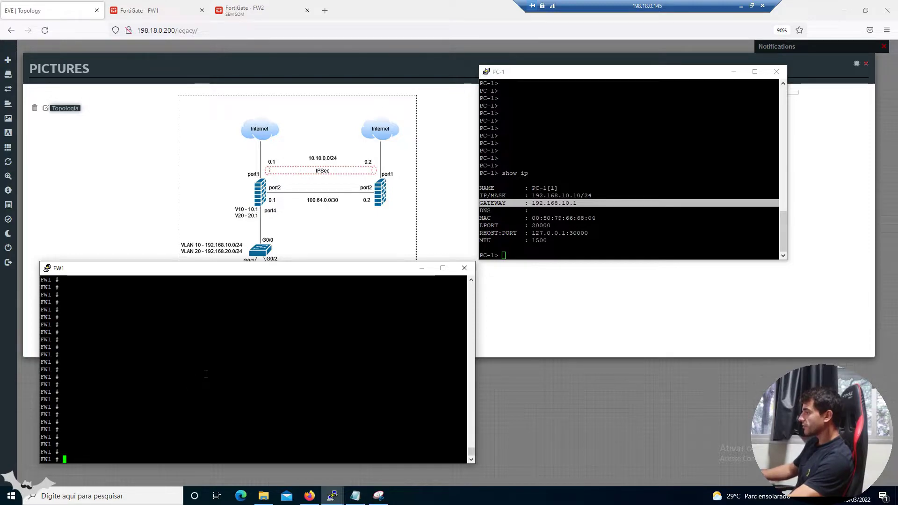
pyautogui.click(332, 495)
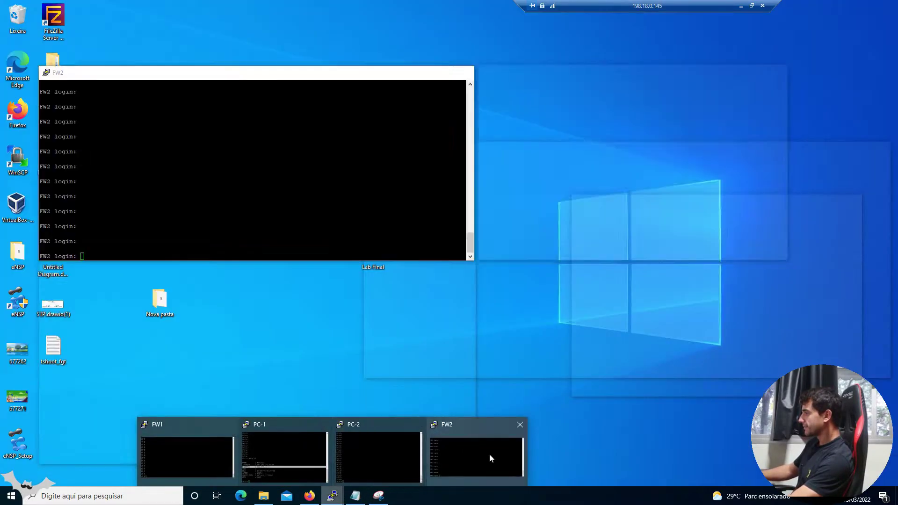
pyautogui.click(489, 453)
pyautogui.write('adm')
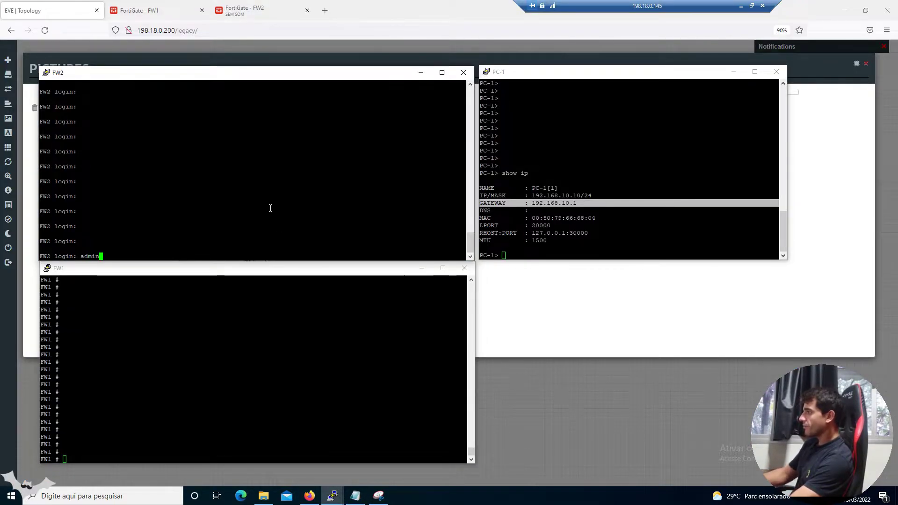
pyautogui.write('in')
pyautogui.press('Return')
pyautogui.press('Return')
pyautogui.press('Return')
pyautogui.press('Return')
pyautogui.press('Return')
pyautogui.press('Return')
pyautogui.press('Return')
pyautogui.press('Return')
pyautogui.press('Return')
pyautogui.press('Return')
pyautogui.press('Return')
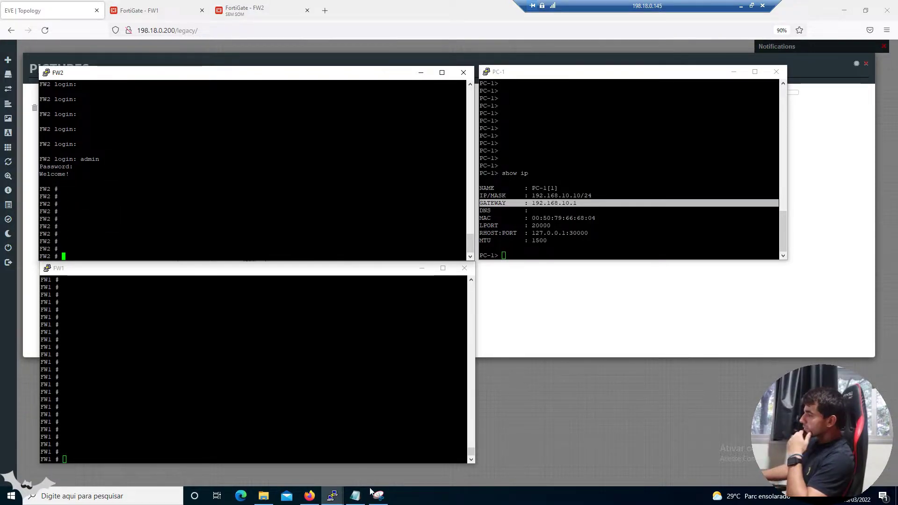
pyautogui.click(378, 495)
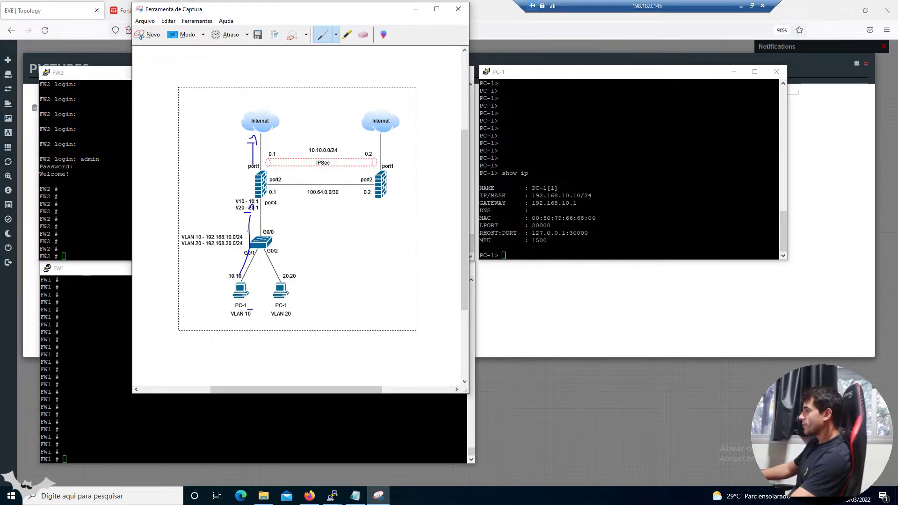
# Minimize the annotated topology capture and clear space in the PC-1 console
pyautogui.click(415, 9)
pyautogui.press('Return')
pyautogui.press('Return')
pyautogui.press('Return')
pyautogui.press('Return')
pyautogui.press('Return')
pyautogui.press('Return')
pyautogui.press('Return')
pyautogui.press('Return')
pyautogui.press('Return')
pyautogui.press('Return')
pyautogui.press('Return')
pyautogui.press('Return')
pyautogui.press('Return')
pyautogui.press('Return')
pyautogui.press('Return')
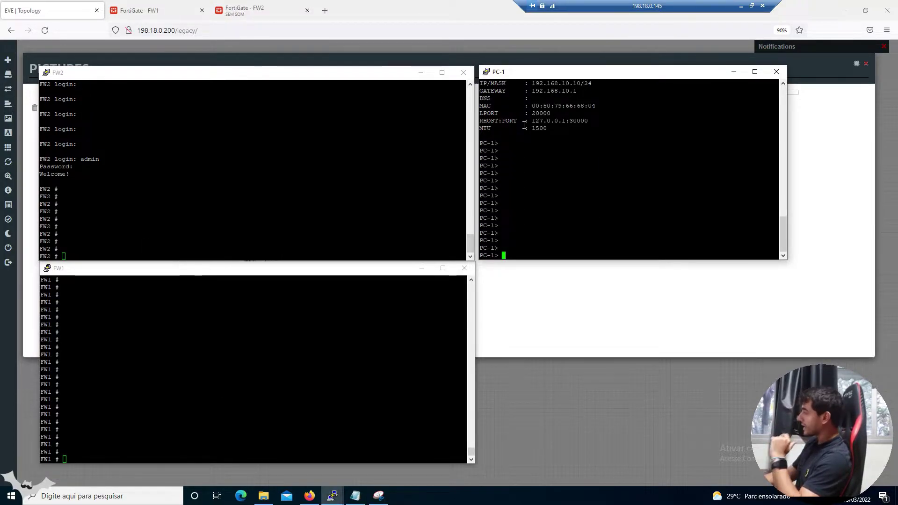
pyautogui.press('Return')
pyautogui.press('Return')
pyautogui.press('Return')
pyautogui.press('Return')
pyautogui.press('Return')
pyautogui.press('Return')
pyautogui.press('Return')
pyautogui.press('Return')
# Ping 8.8.8.8 from PC-1, then show the tshoot_fgt notes scrolled to the top
pyautogui.write('ping 8.8.8.8')
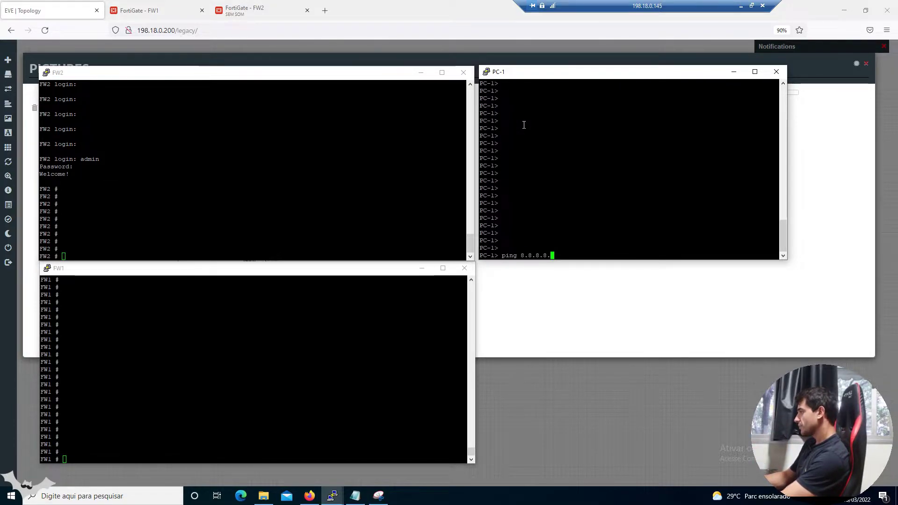
pyautogui.press('Return')
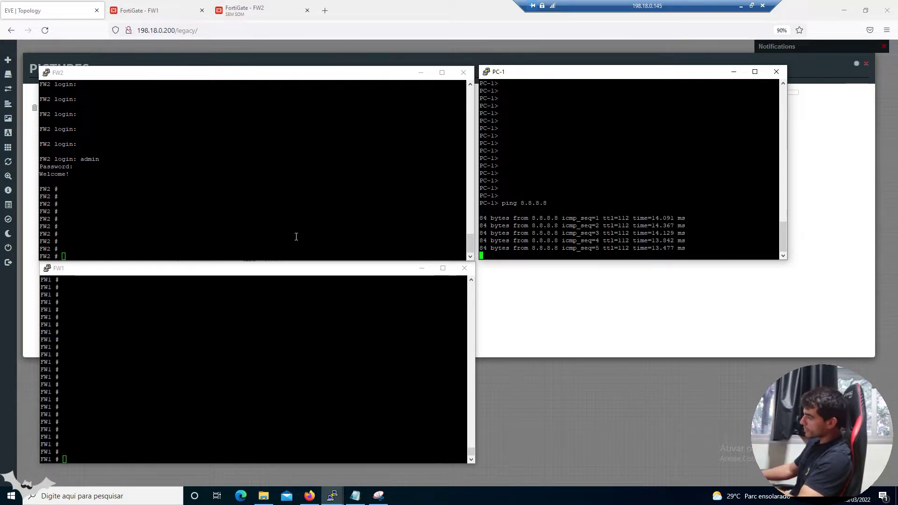
pyautogui.click(354, 496)
pyautogui.click(690, 300)
pyautogui.scroll(6, 691, 299)
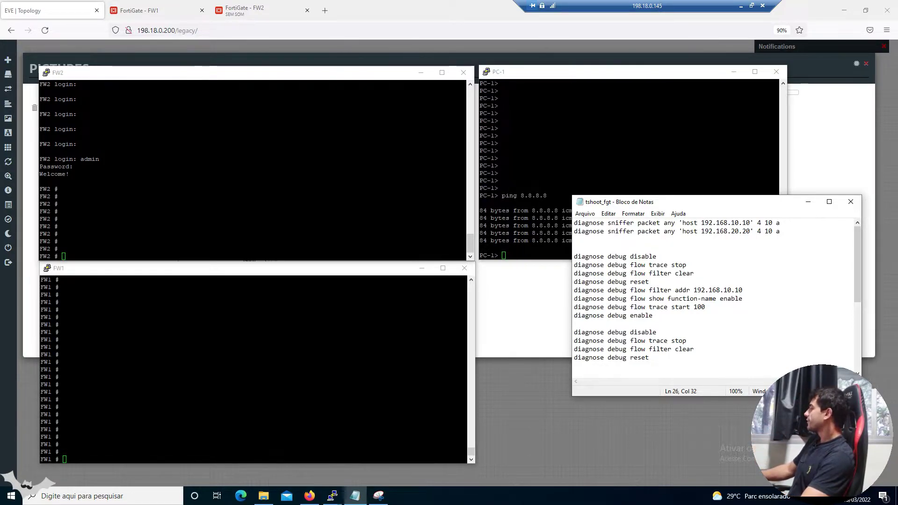
# Copy the host 192.168.10.10 sniffer command from the notes and start it on FW1 and FW2
pyautogui.moveTo(779, 223); pyautogui.dragTo(575, 223)
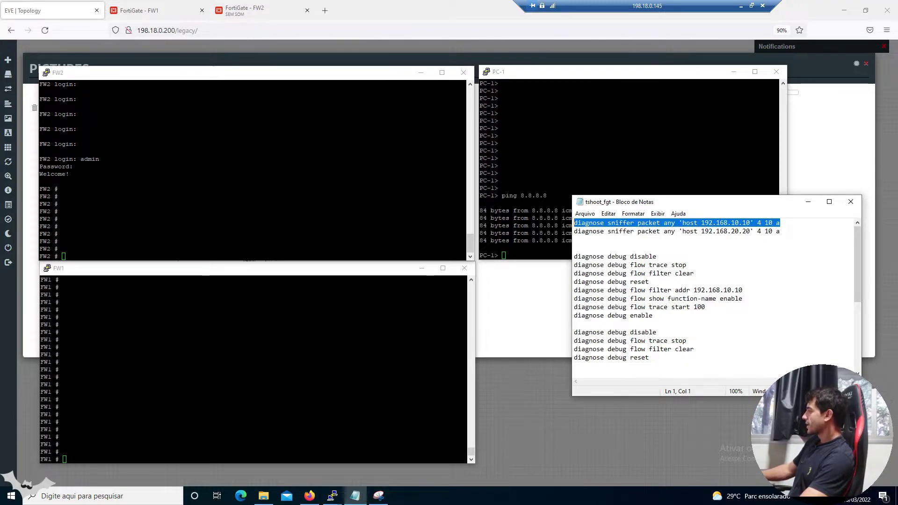
pyautogui.hotkey('ctrl', 'c')
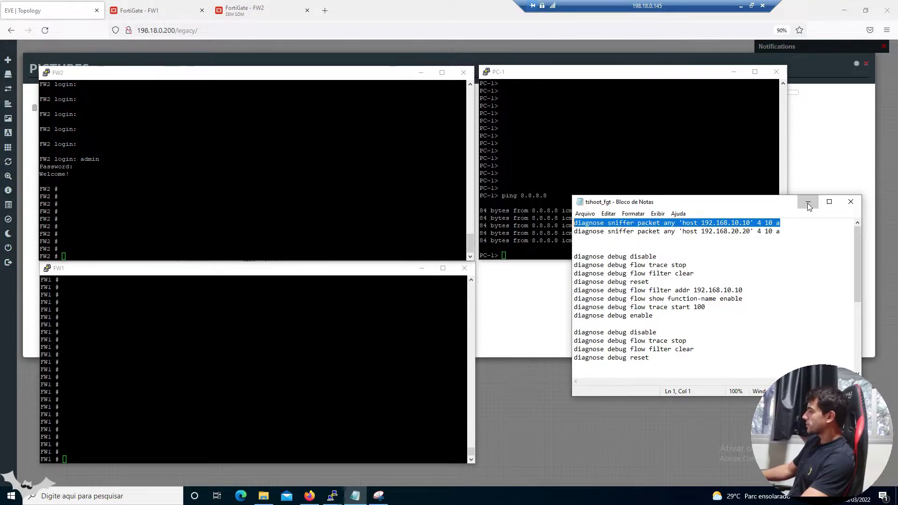
pyautogui.click(807, 202)
pyautogui.click(289, 330)
pyautogui.rightClick(289, 330)
pyautogui.press('Return')
pyautogui.click(269, 198)
pyautogui.press('Return')
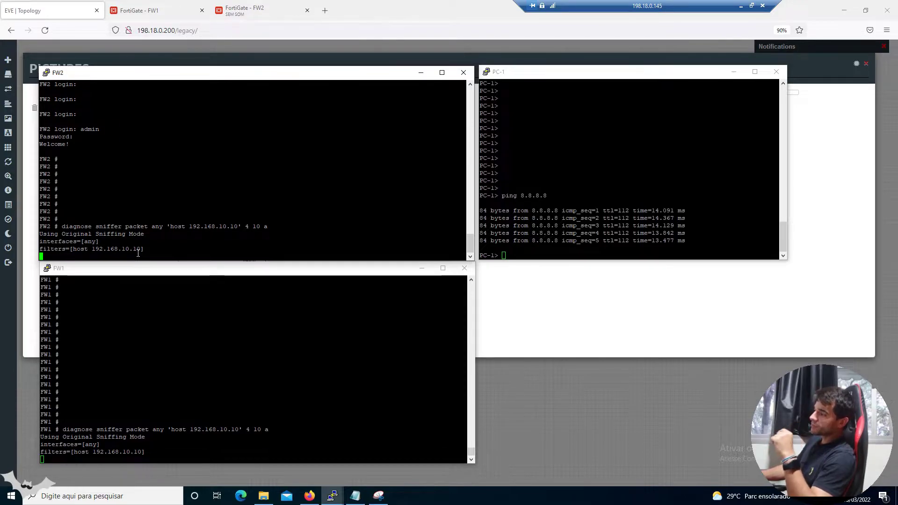
# Point out the filtered host, filter line and sniffing mode in the FW1 and FW2 sniffer output
pyautogui.doubleClick(138, 248)
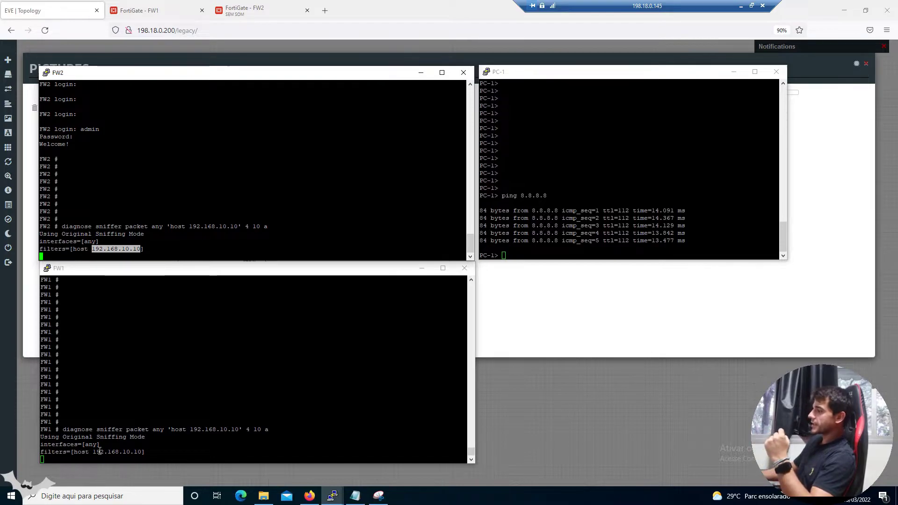
pyautogui.tripleClick(137, 452)
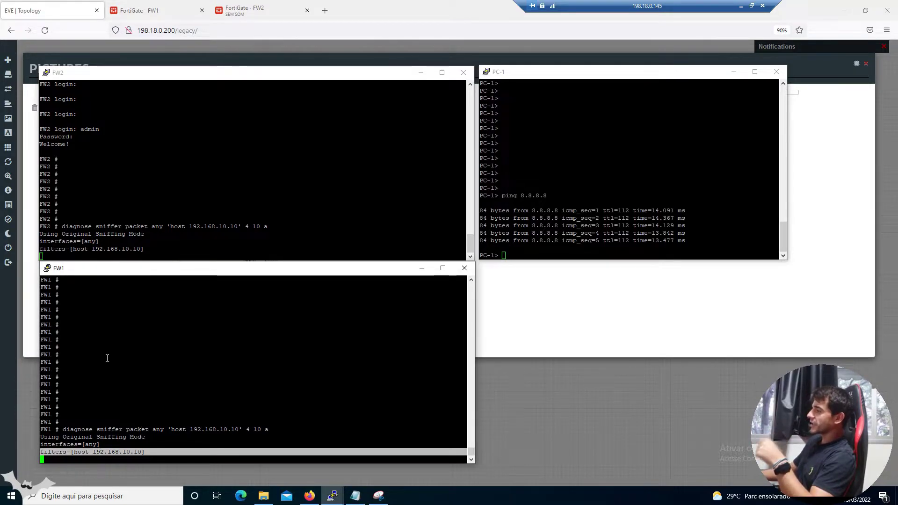
pyautogui.doubleClick(110, 234)
pyautogui.click(535, 209)
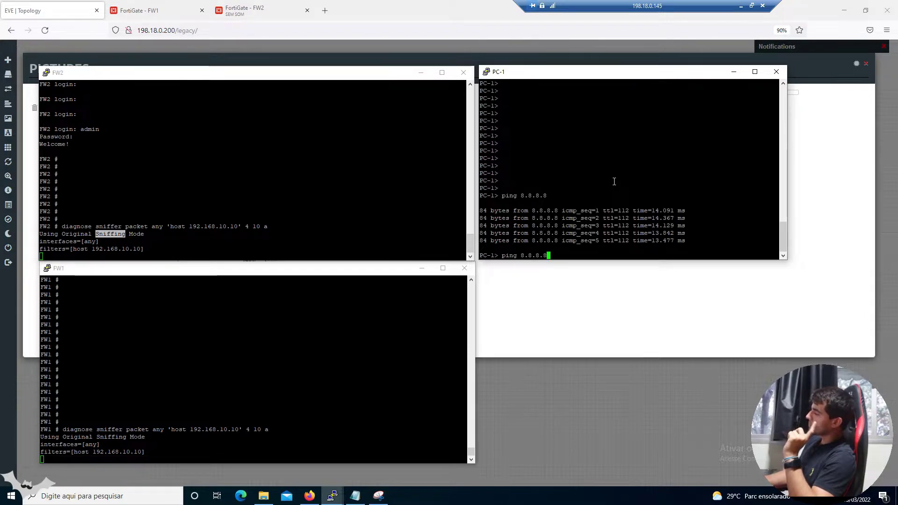
# Rerun the ping to 8.8.8.8 from PC-1, mark FW2's sniffer lines, and show the topology snip
pyautogui.press('Return')
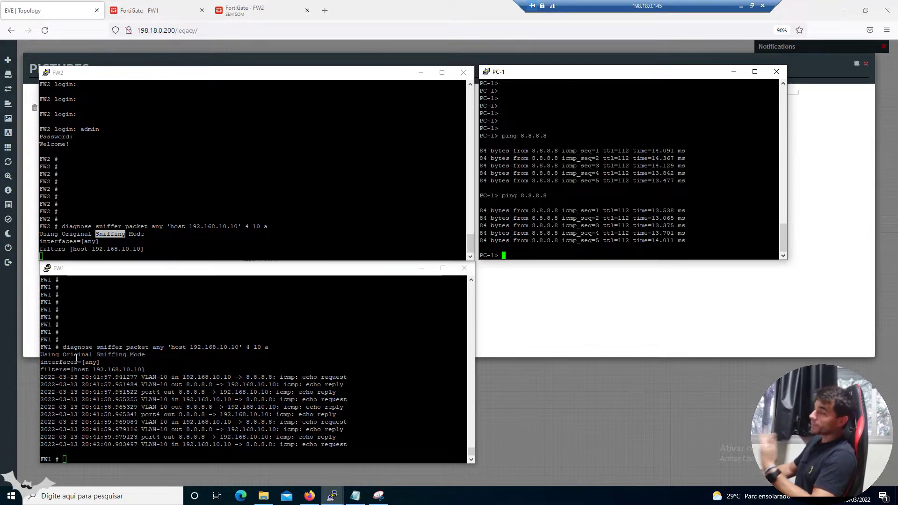
pyautogui.moveTo(71, 226); pyautogui.dragTo(81, 251)
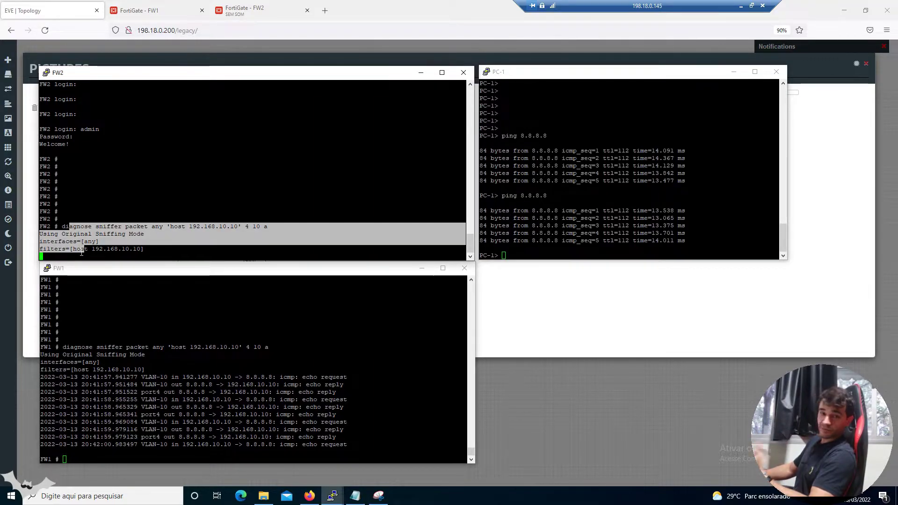
pyautogui.click(374, 496)
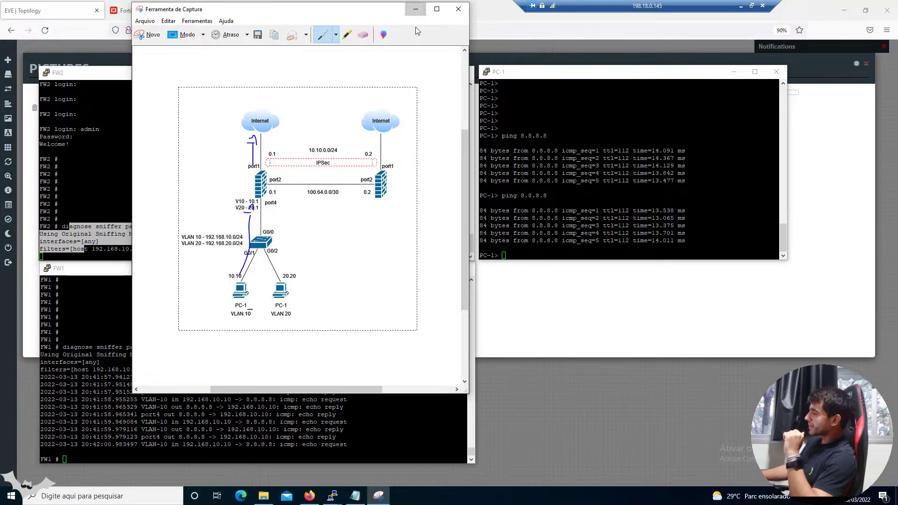
# Minimize the topology snip and highlight the first VLAN-10 echo request in FW1's sniffer output
pyautogui.click(416, 9)
pyautogui.moveTo(141, 377); pyautogui.dragTo(356, 377)
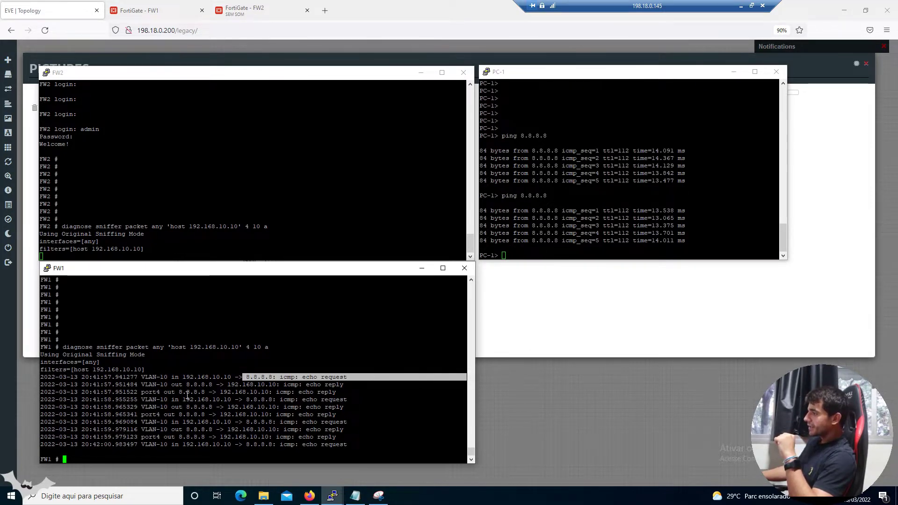
# Highlight FW1's VLAN-10 echo lines, then stop FW2's sniffer with Ctrl+C, showing 0 packets
pyautogui.moveTo(141, 384); pyautogui.dragTo(182, 386)
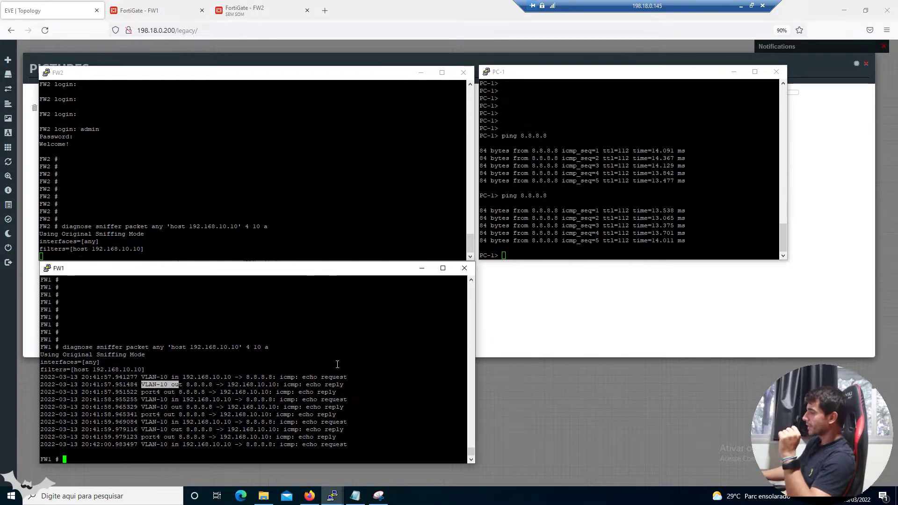
pyautogui.moveTo(141, 377); pyautogui.dragTo(167, 377)
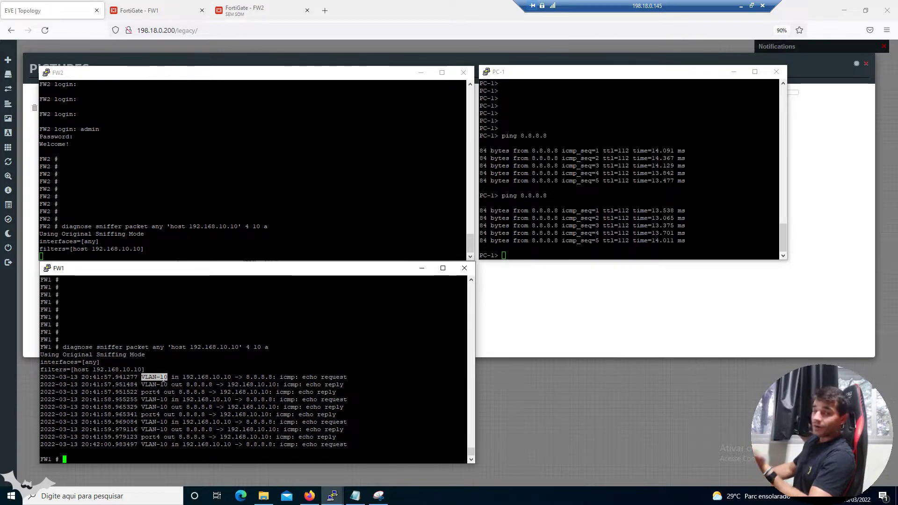
pyautogui.click(598, 233)
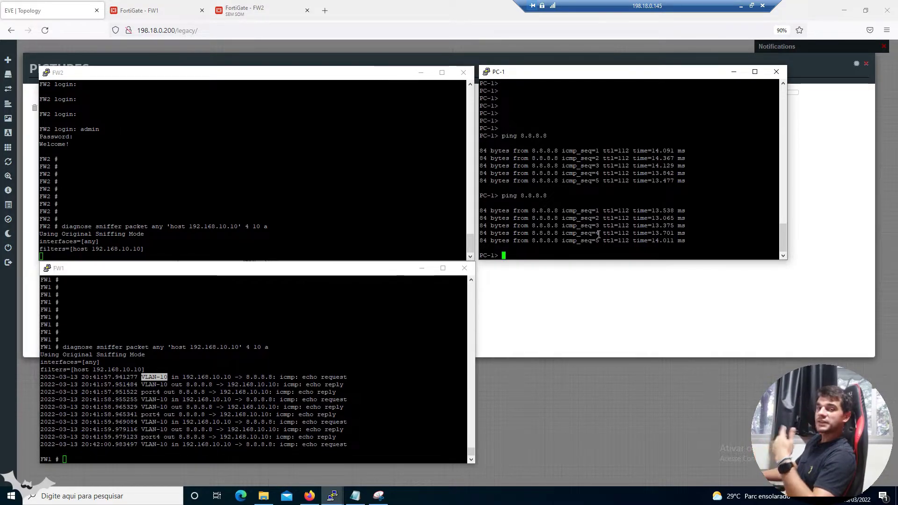
pyautogui.click(329, 430)
pyautogui.click(257, 203)
pyautogui.hotkey('ctrl', 'c')
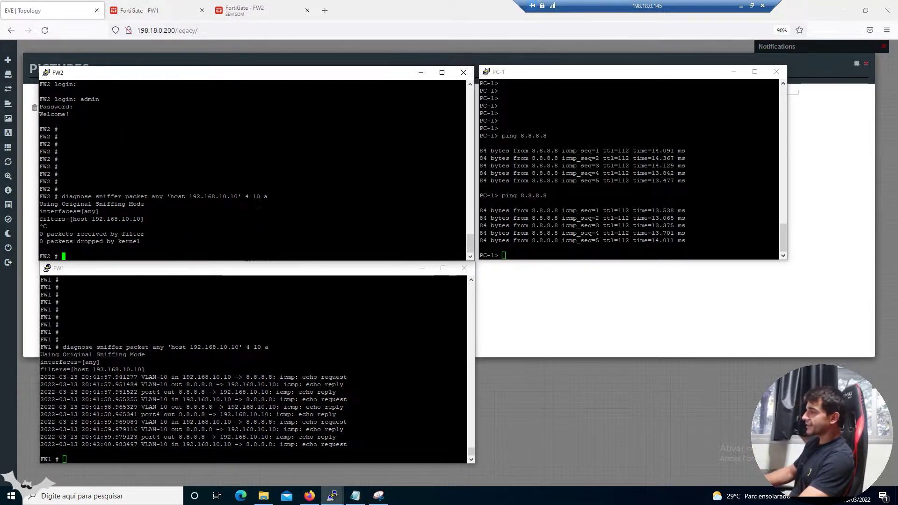
pyautogui.press('Return')
pyautogui.press('Return')
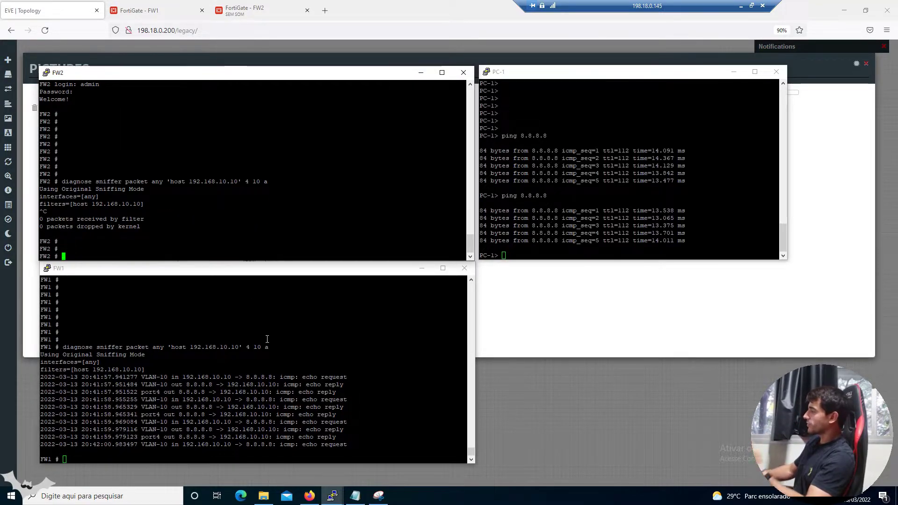
# Ping 8.8.8.8 from the PC-2 console, then open the tshoot_fgt notes at the 192.168.20.20 line
pyautogui.click(735, 72)
pyautogui.click(333, 495)
pyautogui.click(353, 467)
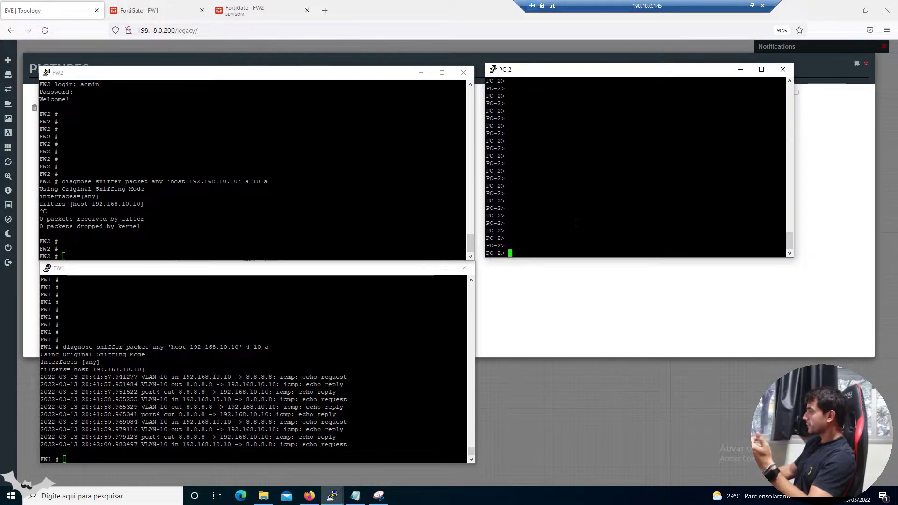
pyautogui.write('ping 8.8.8.8')
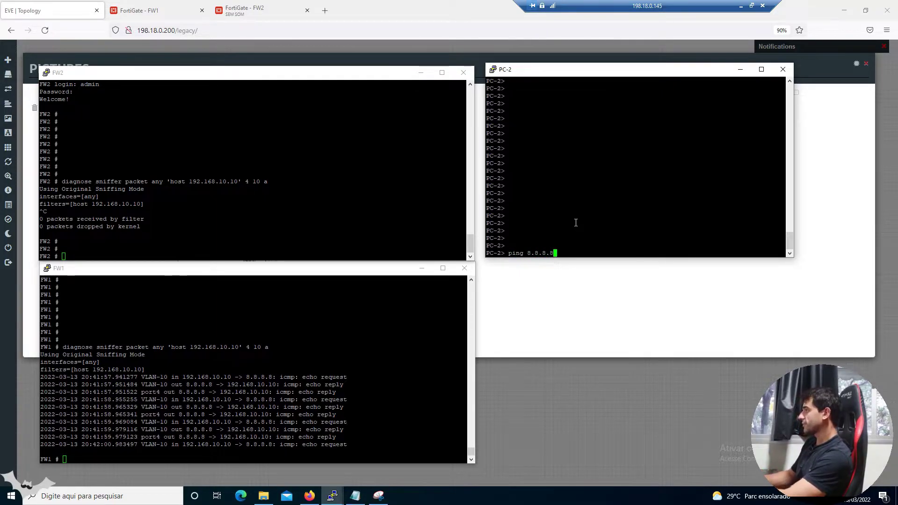
pyautogui.press('Return')
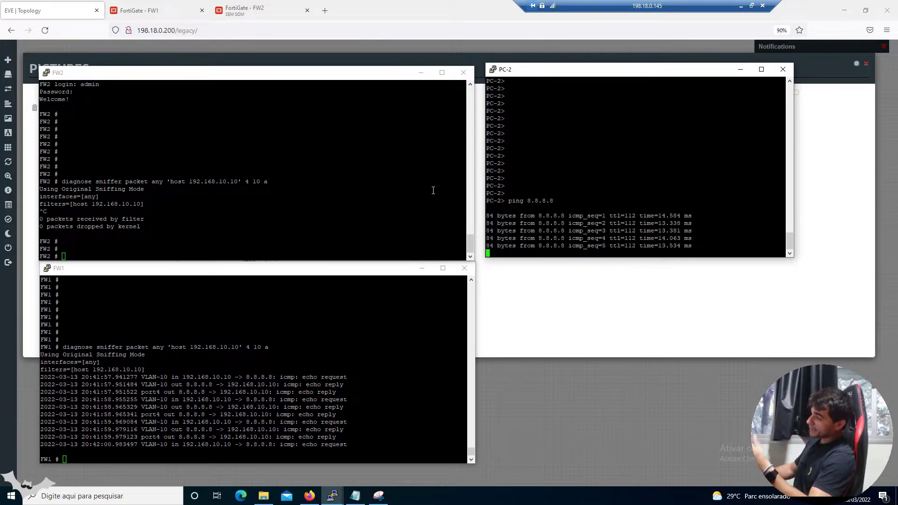
pyautogui.click(354, 496)
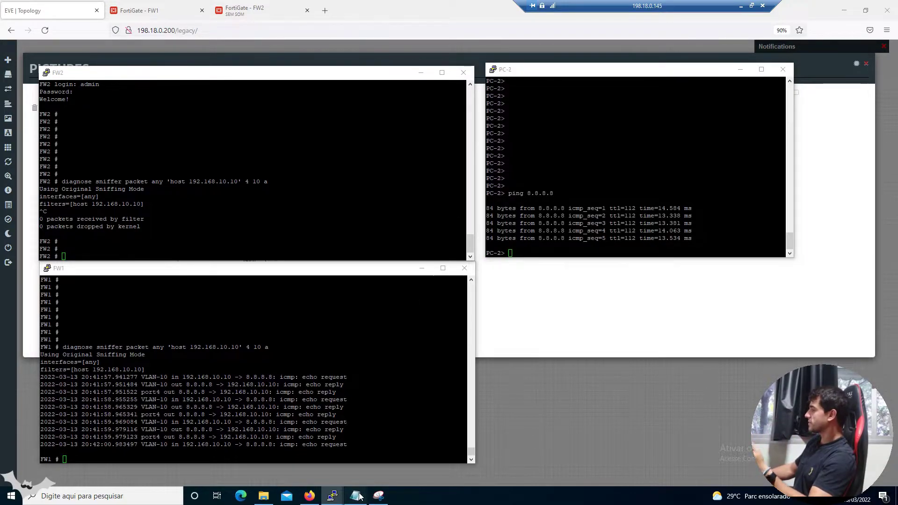
pyautogui.click(765, 231)
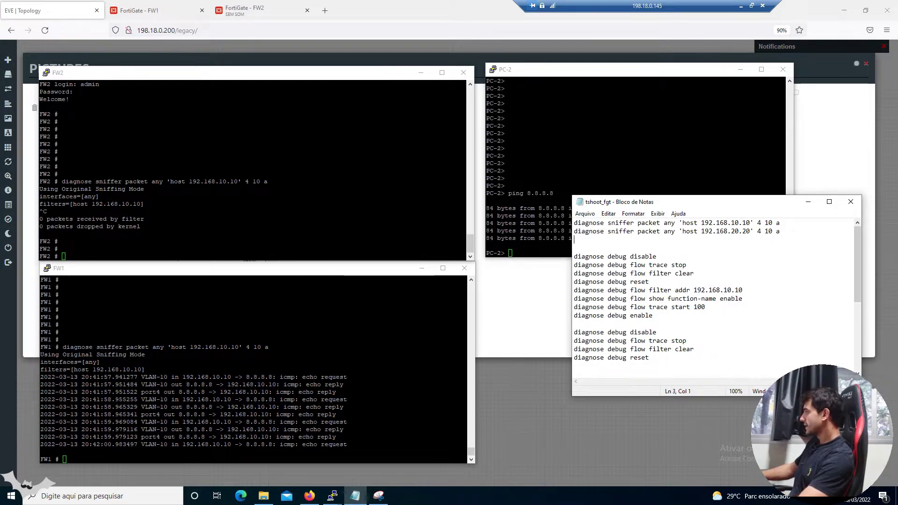
# Select the 192.168.20.20 sniffer line in the notes and clear the old FW1 output
pyautogui.press('End')
pyautogui.hotkey('shift', 'Home')
pyautogui.click(423, 357)
pyautogui.press('Return')
pyautogui.press('Return')
pyautogui.press('Return')
pyautogui.press('Return')
pyautogui.press('Return')
pyautogui.press('Return')
pyautogui.press('Return')
pyautogui.press('Return')
pyautogui.press('Return')
pyautogui.press('Return')
pyautogui.press('Return')
pyautogui.press('Return')
pyautogui.press('Return')
pyautogui.press('Return')
pyautogui.press('Return')
pyautogui.press('Return')
pyautogui.press('Return')
pyautogui.press('Return')
pyautogui.press('Return')
pyautogui.press('Return')
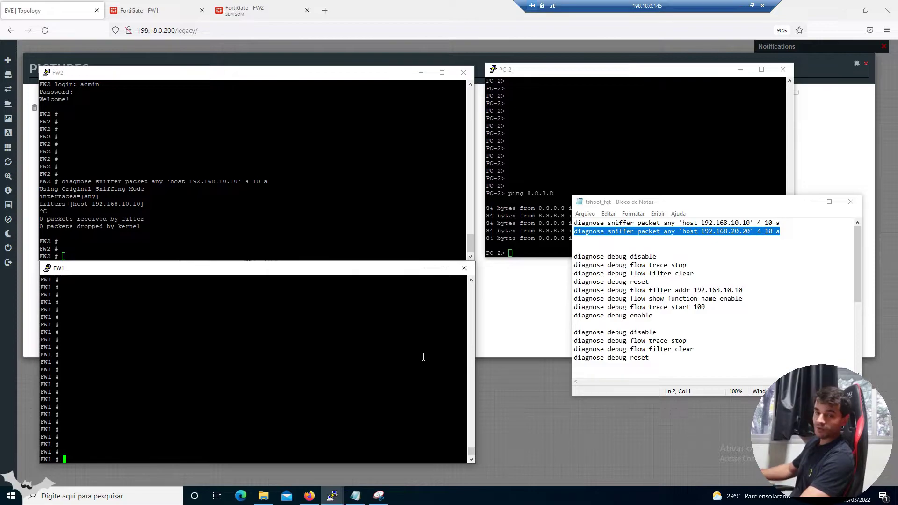
# Paste the 192.168.20.20 sniffer command into FW1 and FW2 and start it on both
pyautogui.moveTo(731, 231); pyautogui.dragTo(567, 231)
pyautogui.click(203, 397)
pyautogui.rightClick(203, 397)
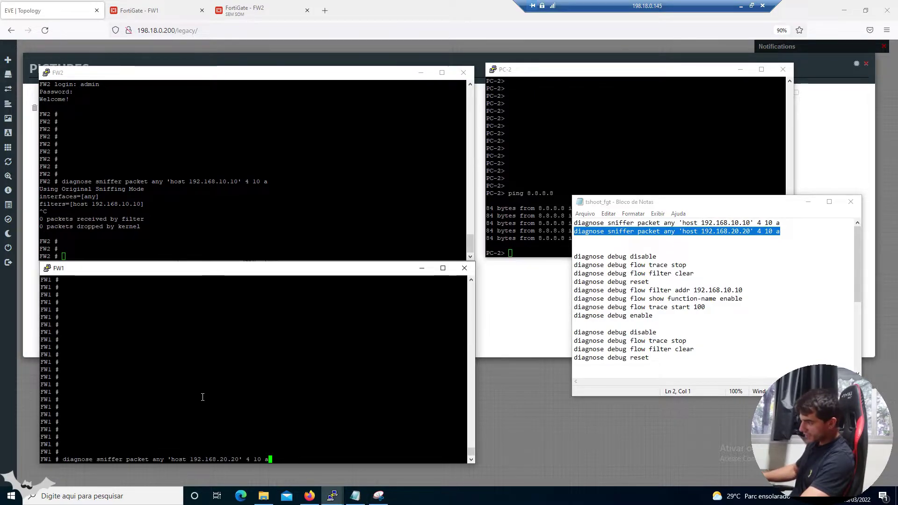
pyautogui.press('Return')
pyautogui.click(205, 224)
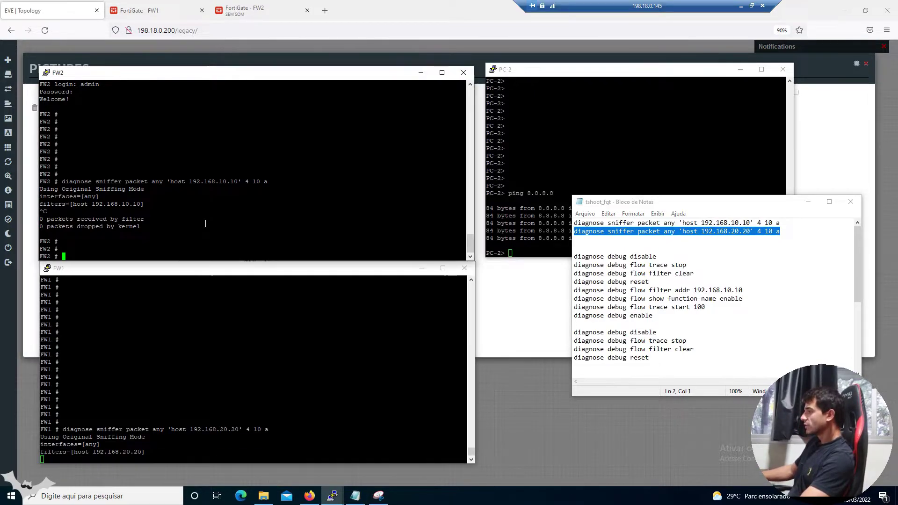
pyautogui.rightClick(206, 223)
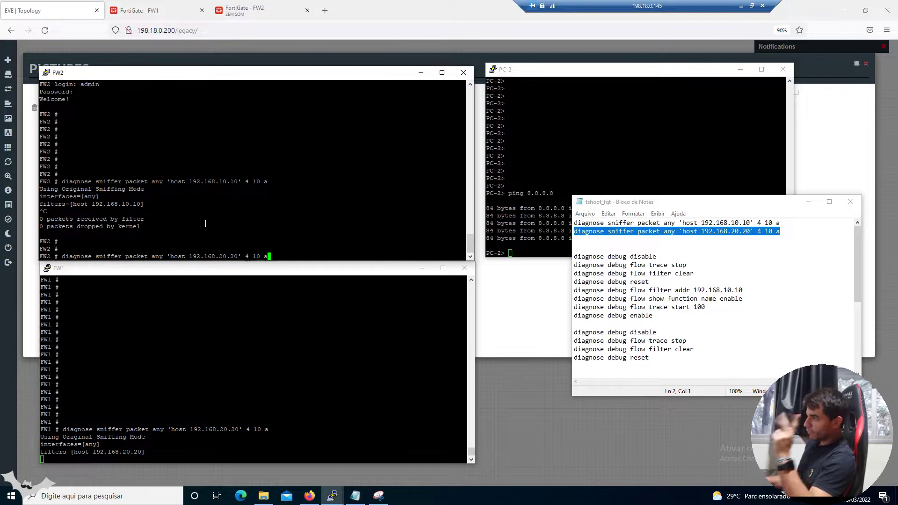
pyautogui.press('Return')
# Repeat PC-2's 8.8.8.8 ping, highlighting FW1's VLAN-20 capture and FW2's empty sniffer output
pyautogui.click(560, 162)
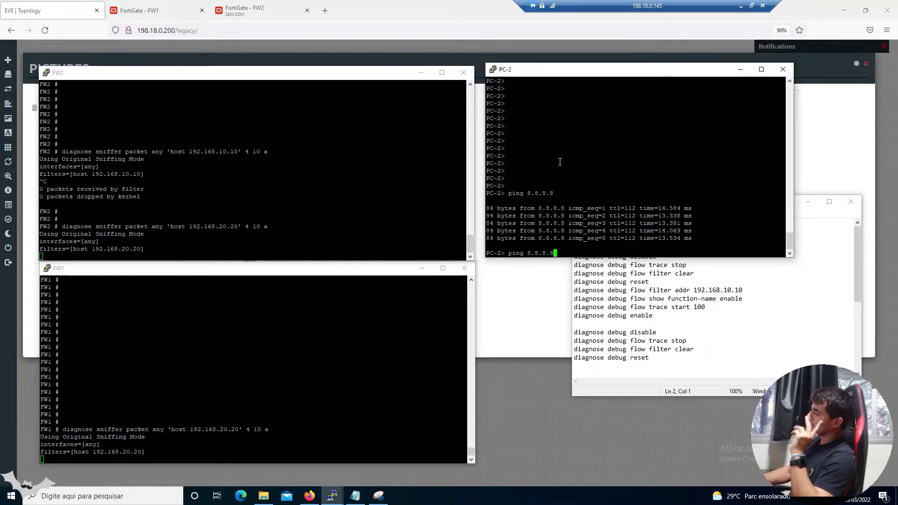
pyautogui.press('Return')
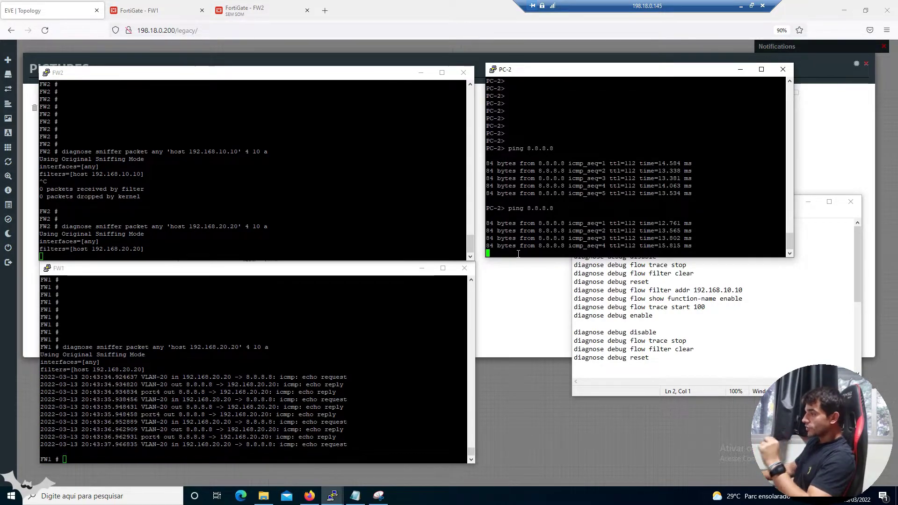
pyautogui.moveTo(42, 372); pyautogui.dragTo(87, 454)
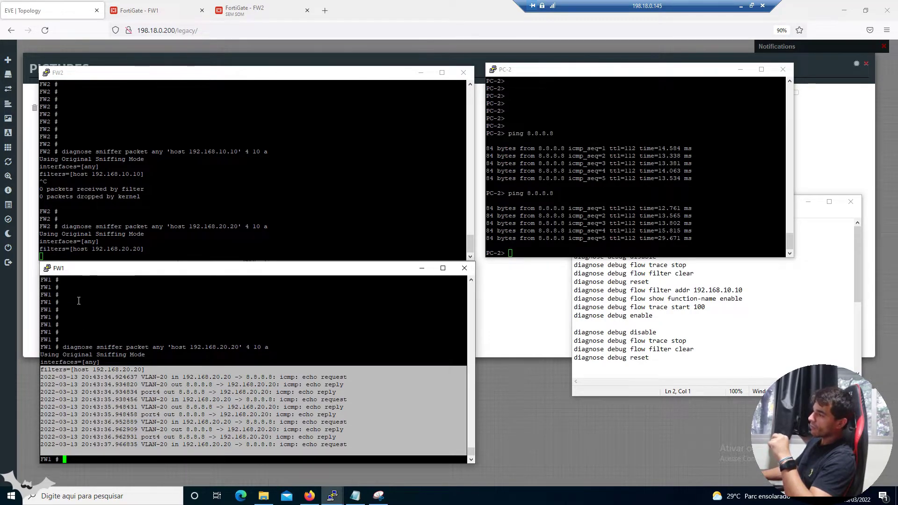
pyautogui.moveTo(71, 225); pyautogui.dragTo(90, 248)
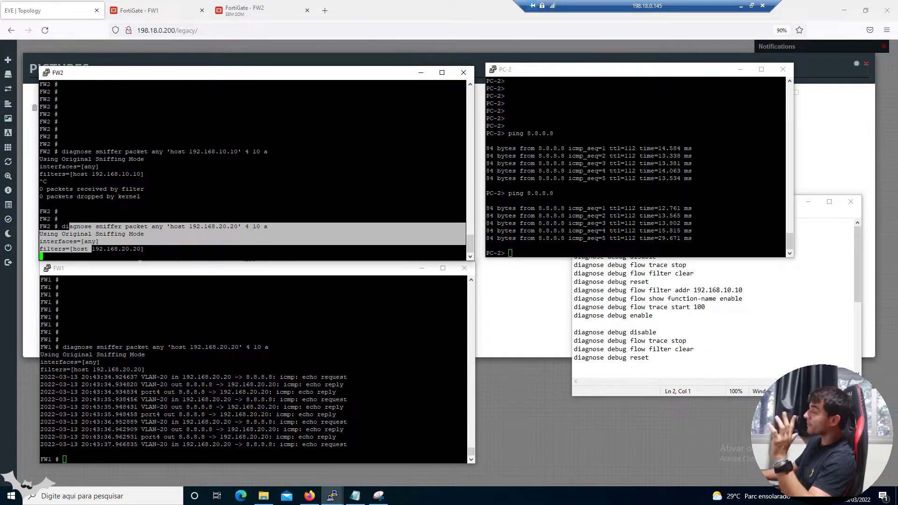
pyautogui.click(379, 495)
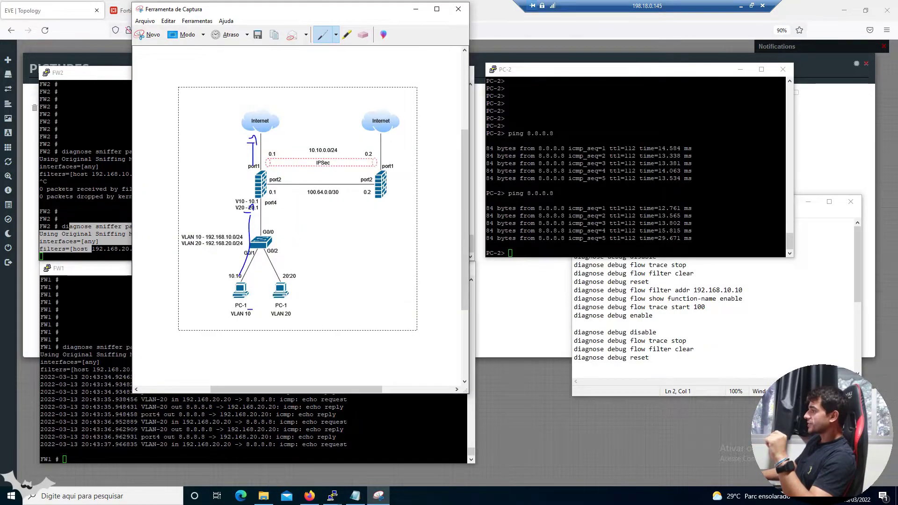
# Draw PC-2's path via G0/2 and FW1 to the Internet, then erase the stray stroke
pyautogui.click(291, 287)
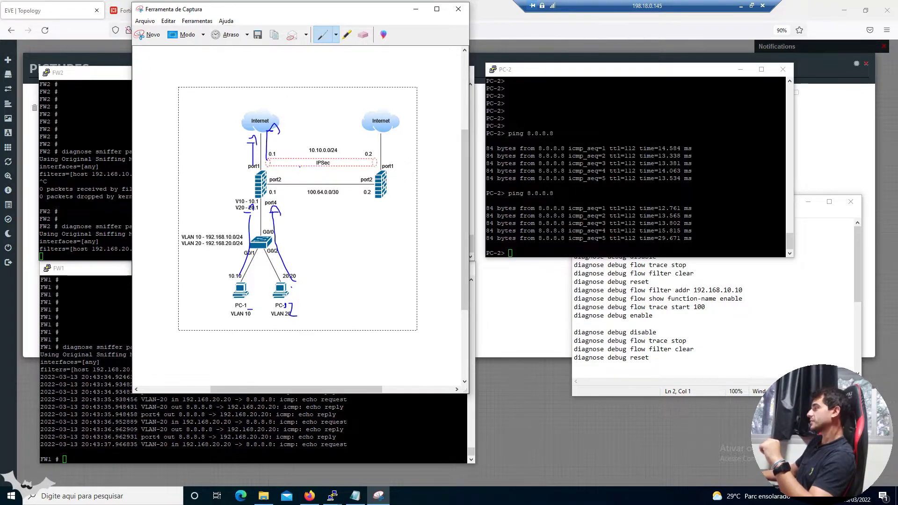
pyautogui.click(367, 37)
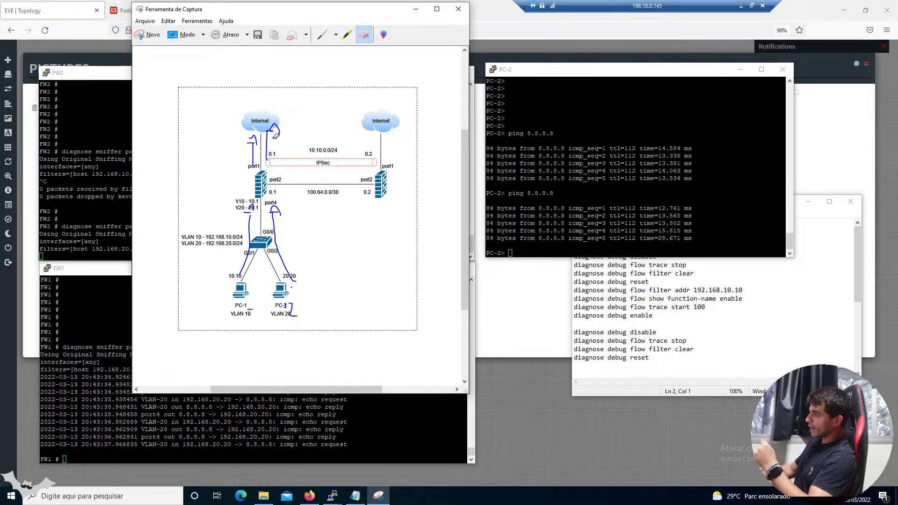
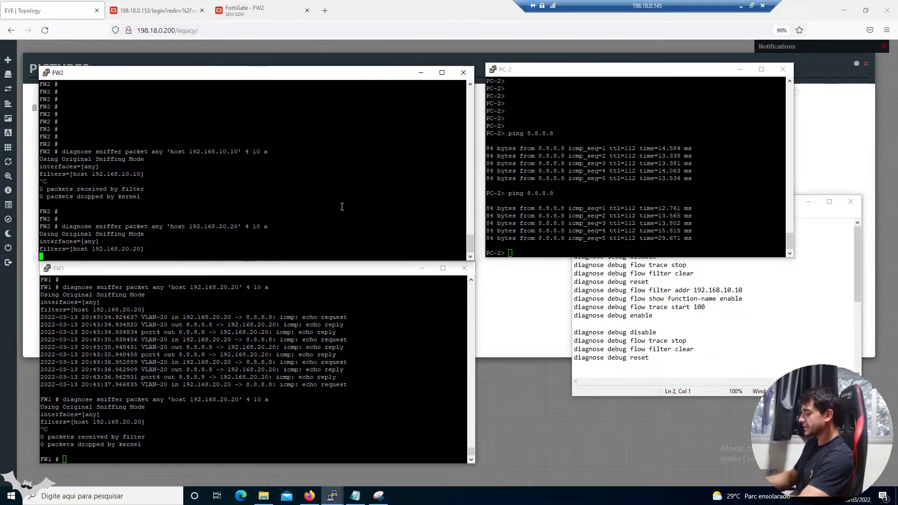
# Stop FW2's sniffer and run the debug flow commands filtering 192.168.10.10 on FW1
pyautogui.hotkey('ctrl', 'c')
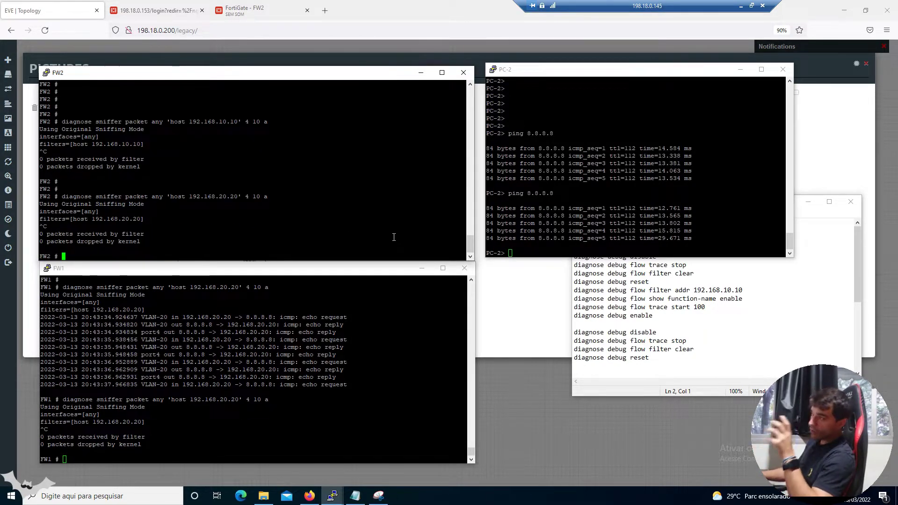
pyautogui.click(696, 341)
pyautogui.scroll(-5, 713, 300)
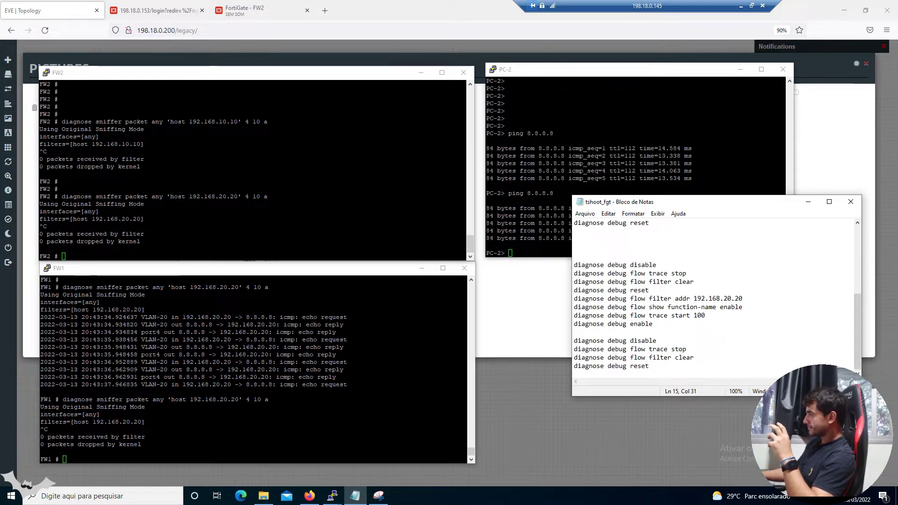
pyautogui.scroll(4, 713, 299)
pyautogui.scroll(2, 713, 299)
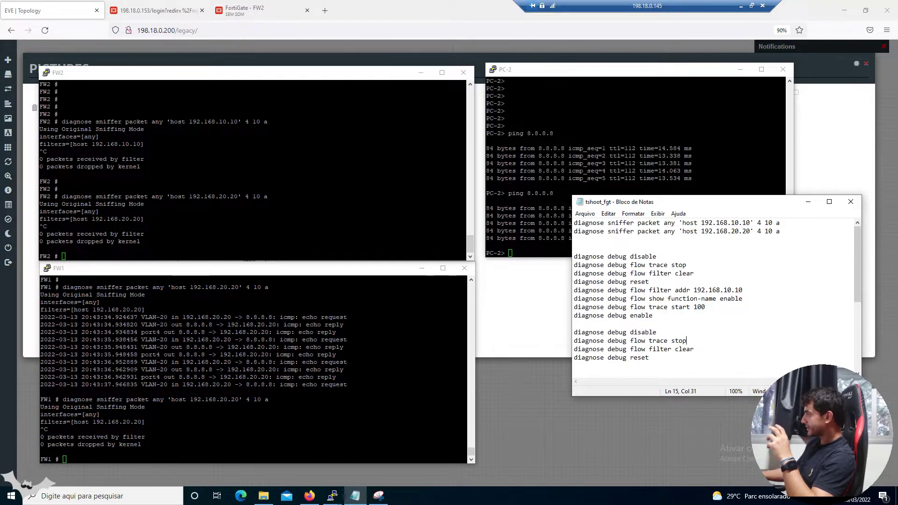
pyautogui.moveTo(652, 315); pyautogui.dragTo(575, 259)
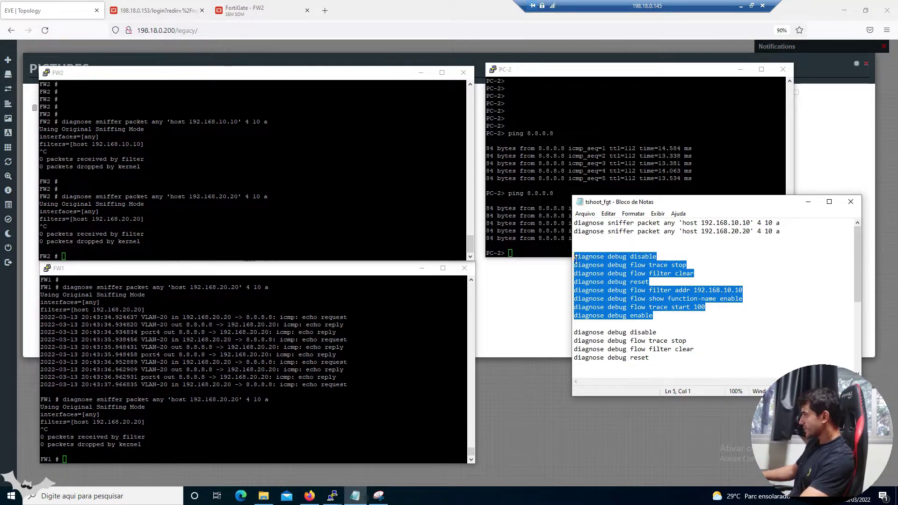
pyautogui.doubleClick(704, 290)
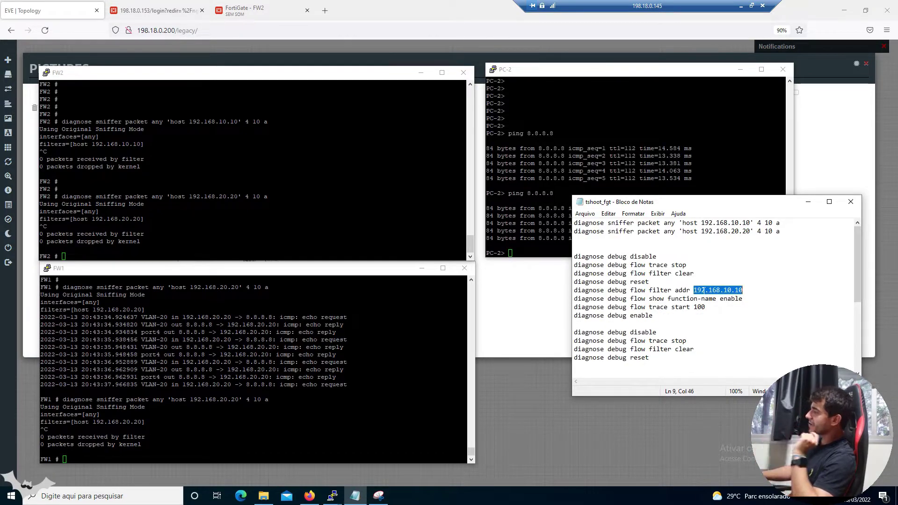
pyautogui.click(330, 362)
pyautogui.write('d')
pyautogui.rightClick(331, 361)
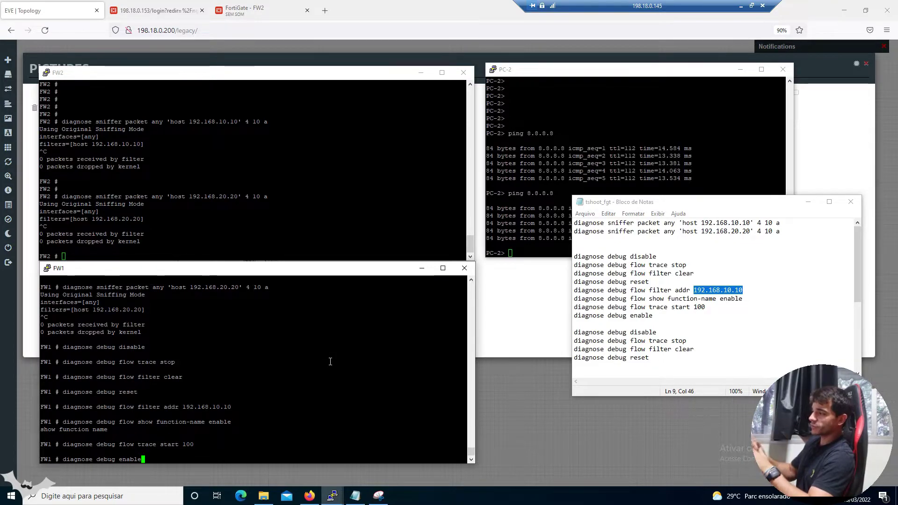
pyautogui.press('Return')
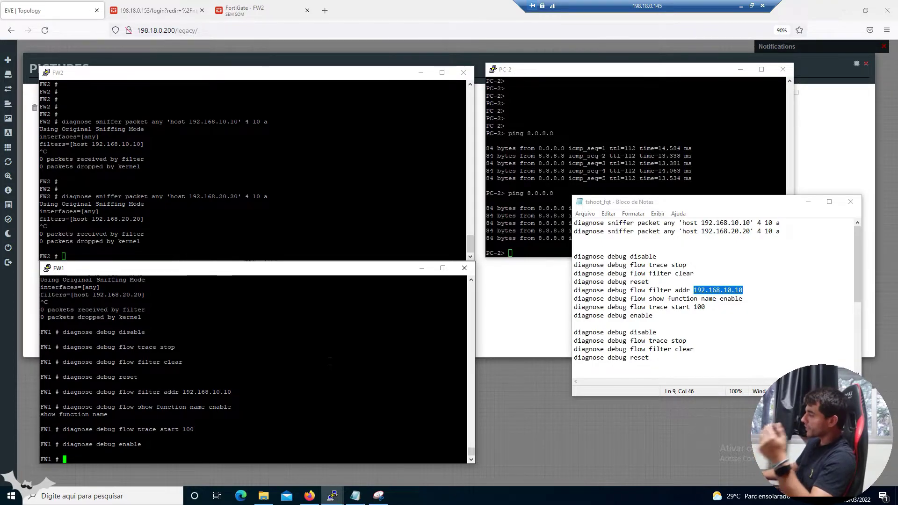
# Ping 8.8.8.8 from PC-1 so FW1's trace shows Policy-3 SNAT to 198.18.0.153
pyautogui.click(740, 69)
pyautogui.click(808, 202)
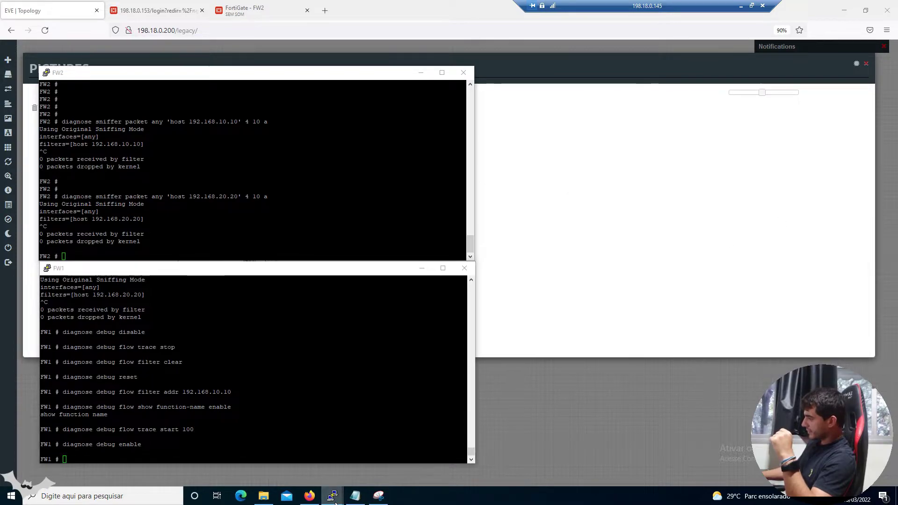
pyautogui.moveTo(332, 495)
pyautogui.click(282, 459)
pyautogui.write('ping 8.8.8.8')
pyautogui.press('Return')
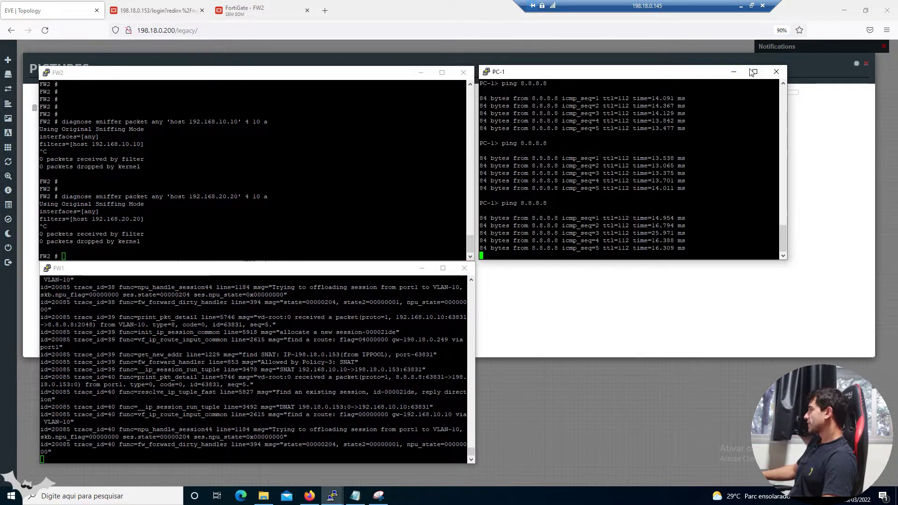
pyautogui.click(734, 71)
pyautogui.press('Return')
pyautogui.press('Return')
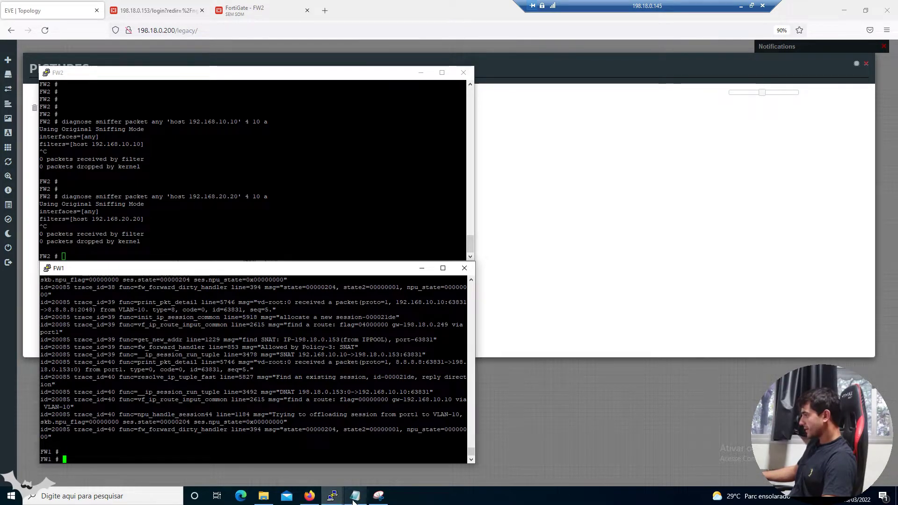
# Run the debug disable, flow trace stop, filter clear and debug reset commands on FW1
pyautogui.click(355, 495)
pyautogui.scroll(-1, 716, 299)
pyautogui.moveTo(649, 332); pyautogui.dragTo(573, 307)
pyautogui.hotkey('ctrl', 'c')
pyautogui.rightClick(439, 276)
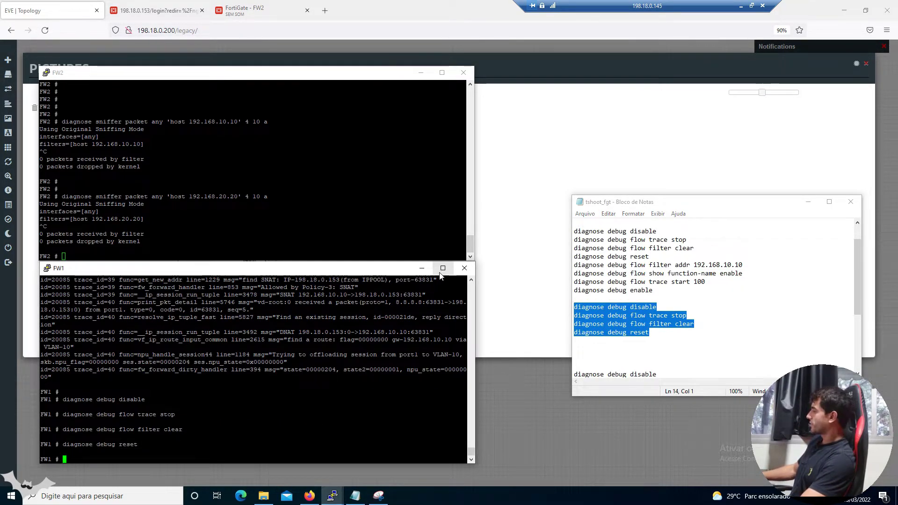
pyautogui.click(490, 281)
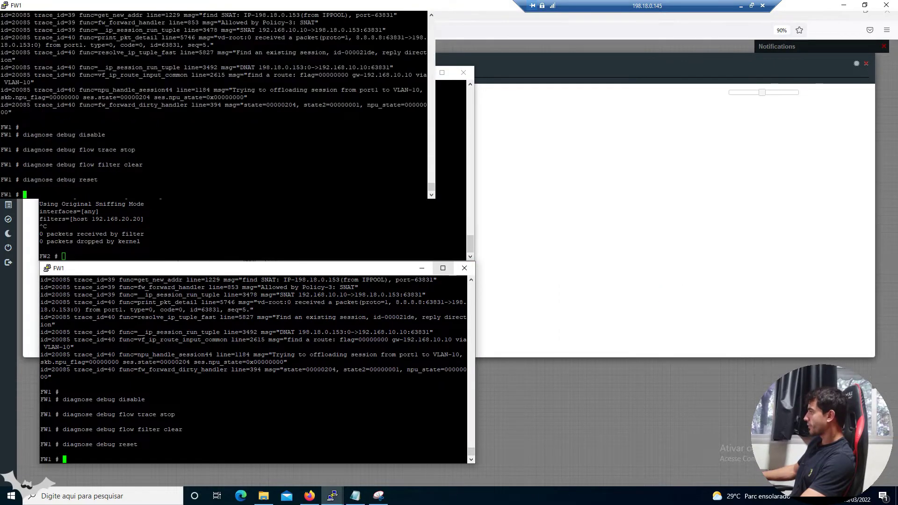
# Maximize FW1's console and highlight the route via 198.18.0.249 and SNAT to 198.18.0.153
pyautogui.click(442, 268)
pyautogui.scroll(20, 323, 285)
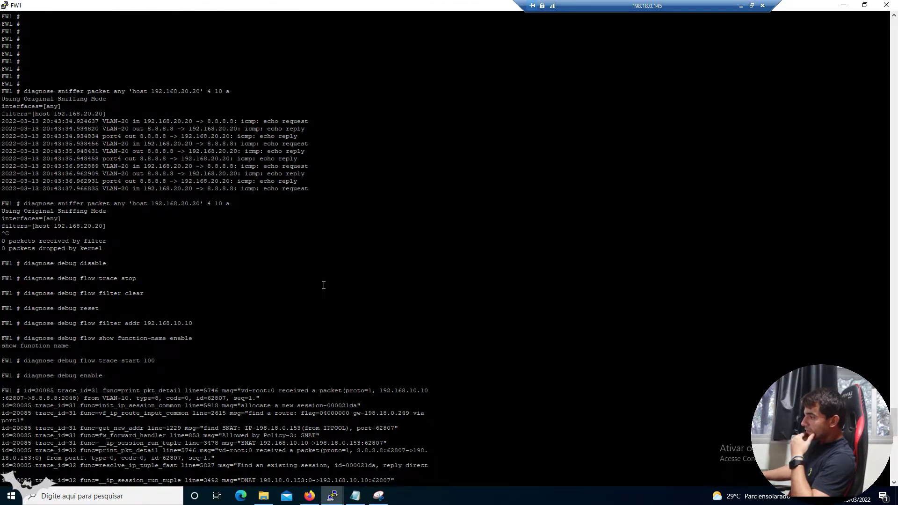
pyautogui.scroll(-10, 324, 285)
pyautogui.moveTo(2, 159); pyautogui.dragTo(33, 189)
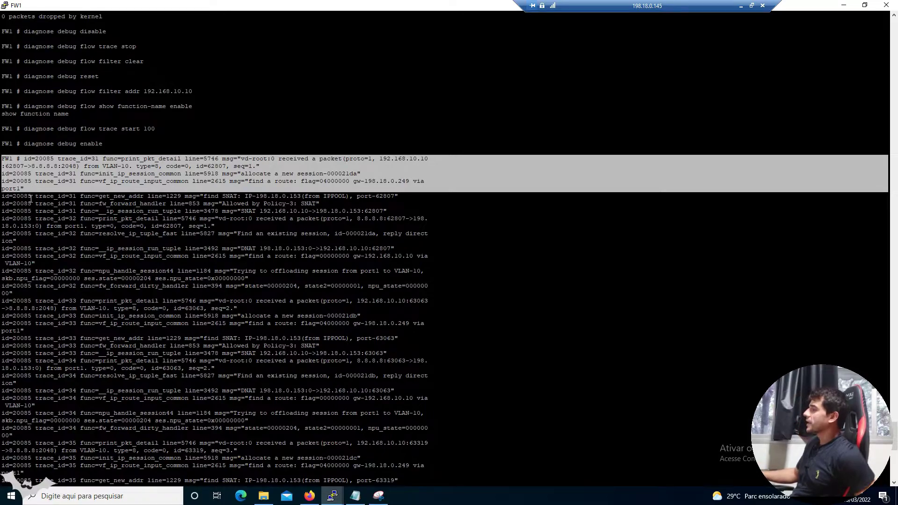
pyautogui.tripleClick(285, 161)
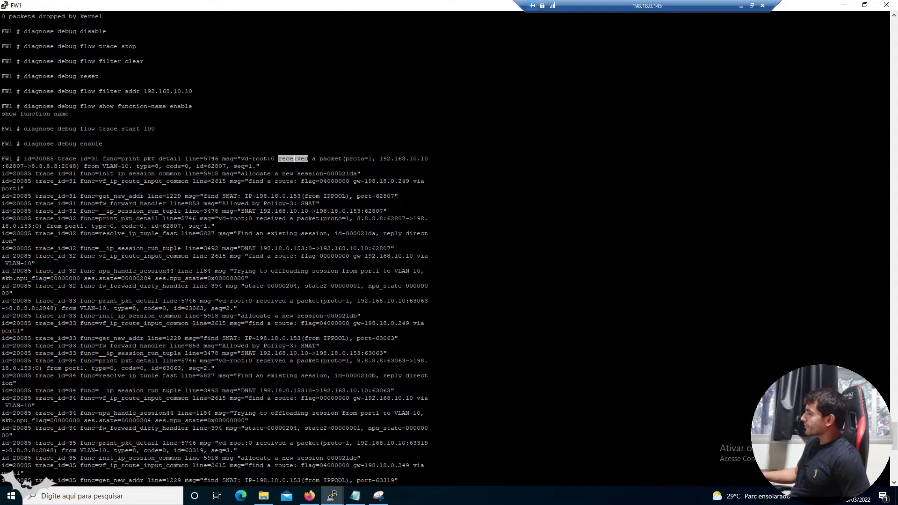
pyautogui.click(385, 161)
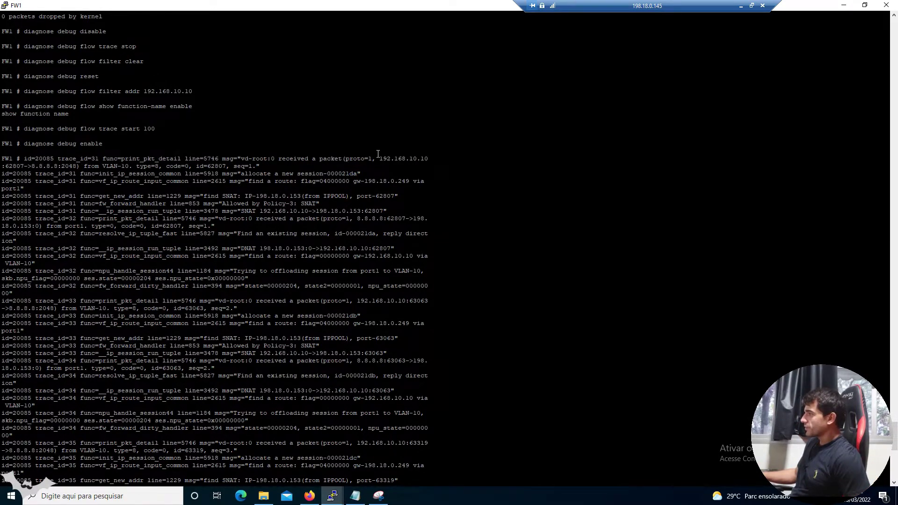
pyautogui.tripleClick(380, 158)
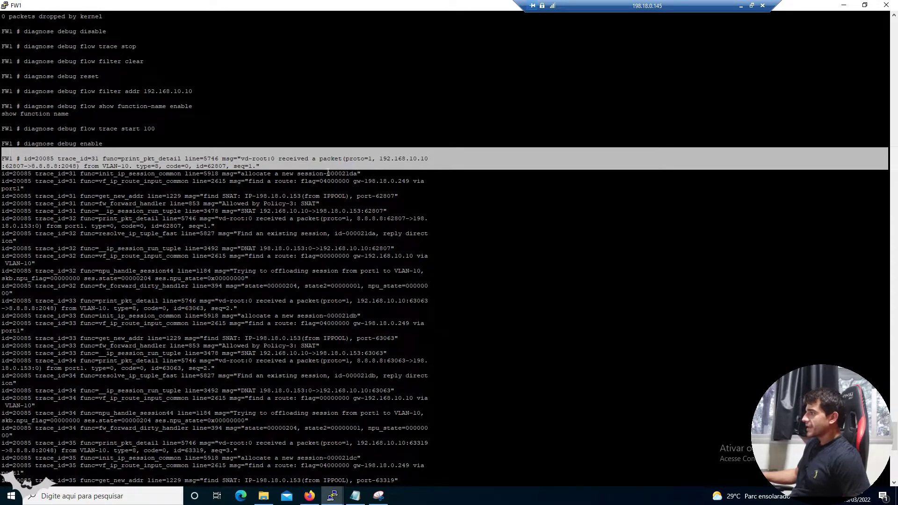
pyautogui.moveTo(235, 182); pyautogui.dragTo(411, 181)
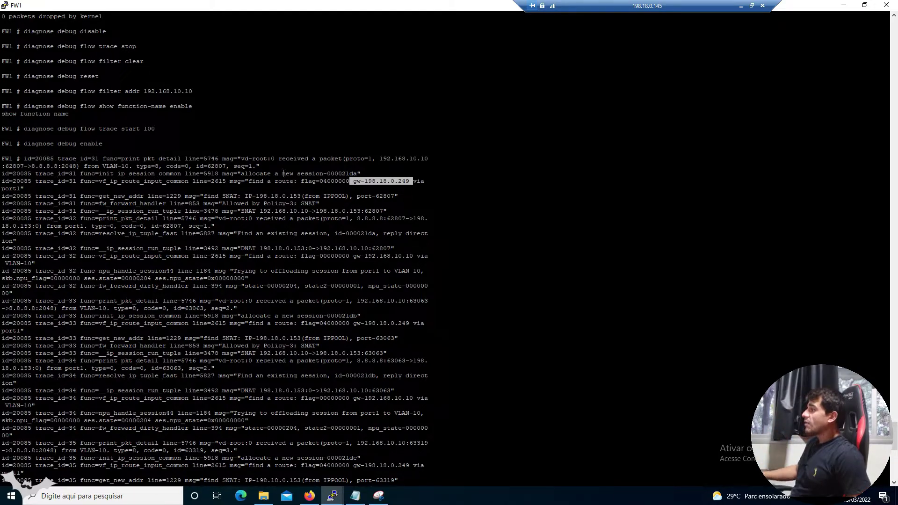
pyautogui.moveTo(206, 189); pyautogui.dragTo(405, 197)
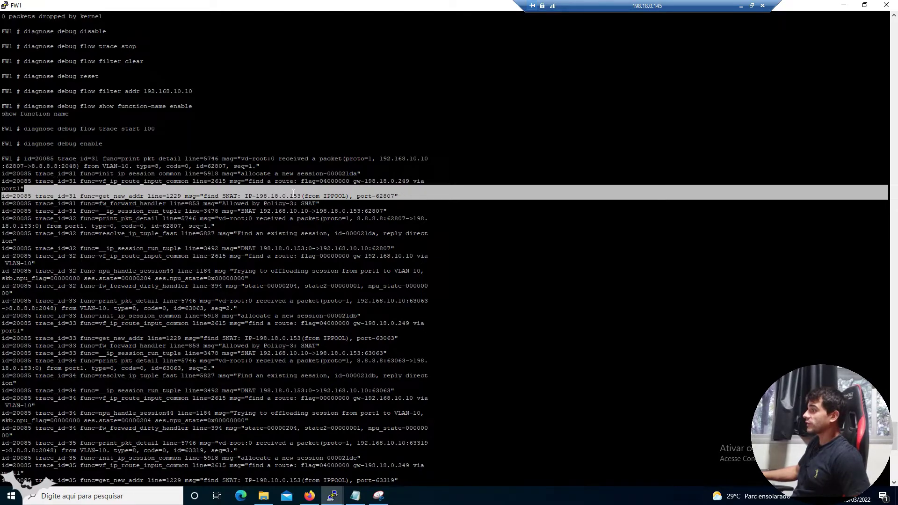
pyautogui.doubleClick(293, 193)
pyautogui.click(865, 4)
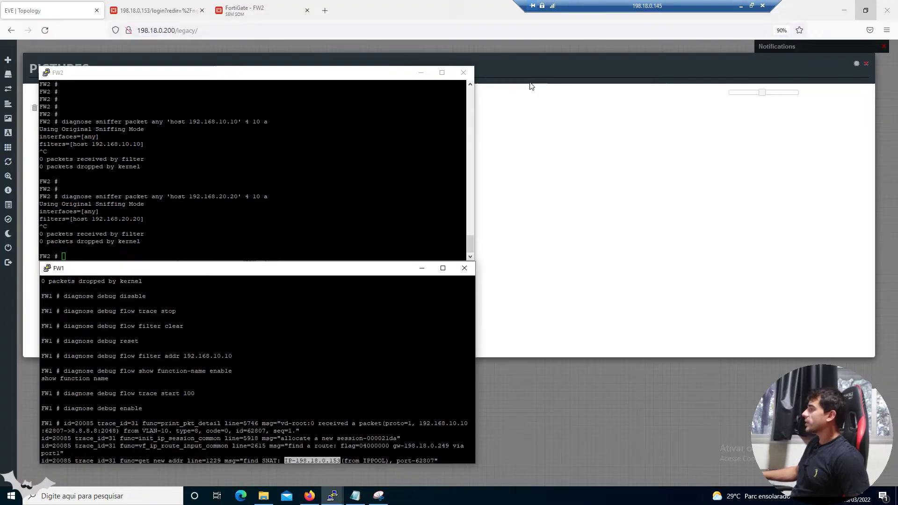
pyautogui.click(159, 11)
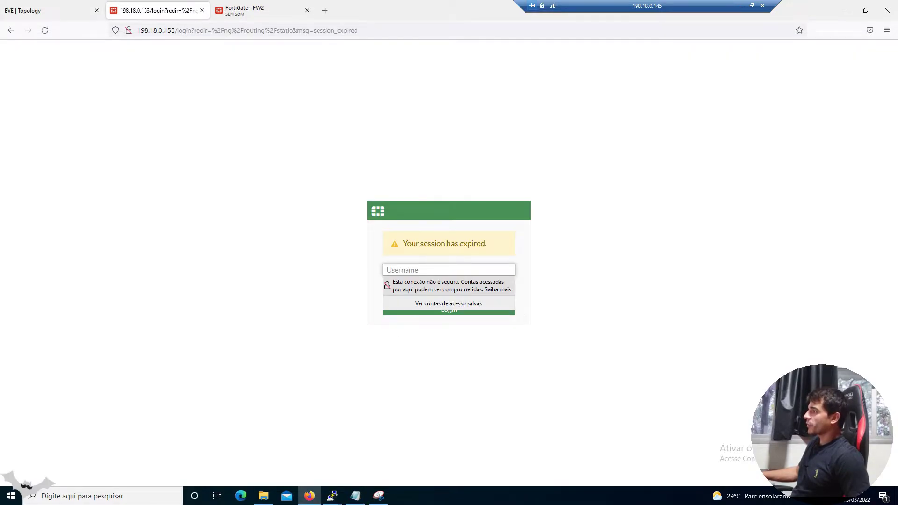
pyautogui.moveTo(140, 30); pyautogui.dragTo(171, 29)
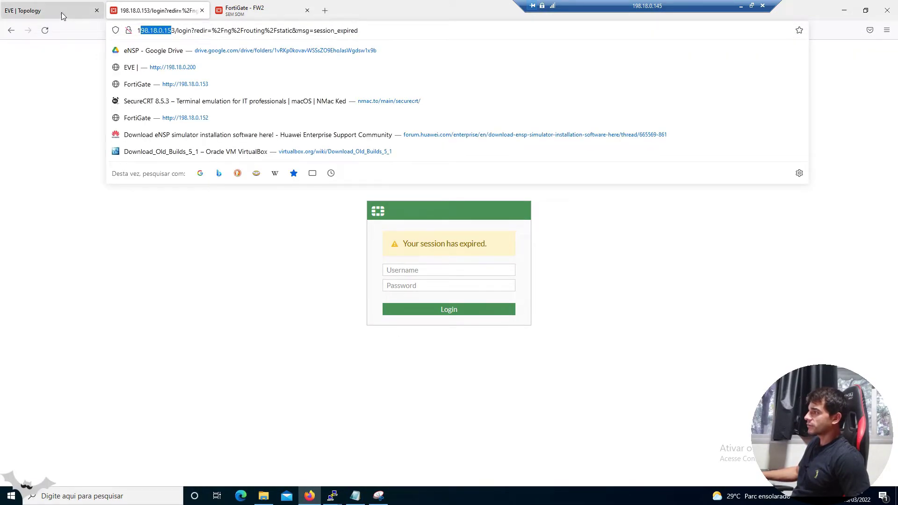
pyautogui.click(61, 12)
pyautogui.moveTo(332, 495)
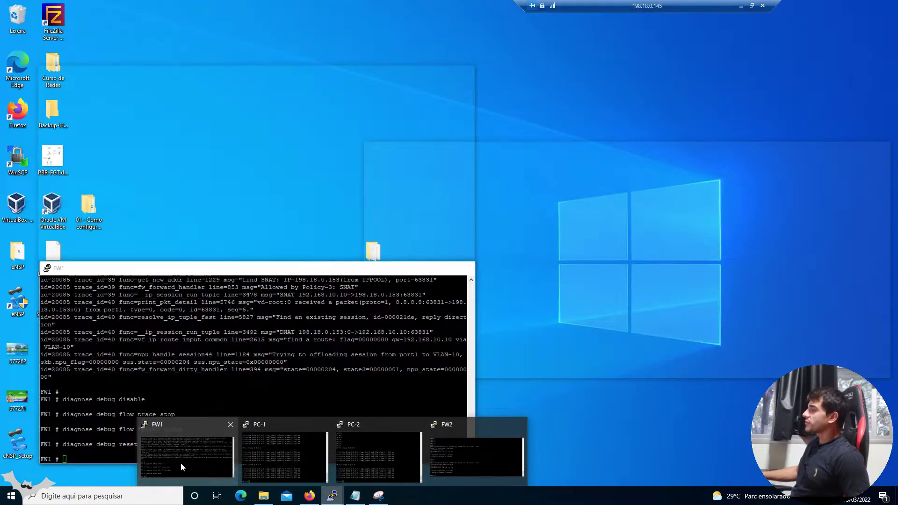
pyautogui.click(180, 462)
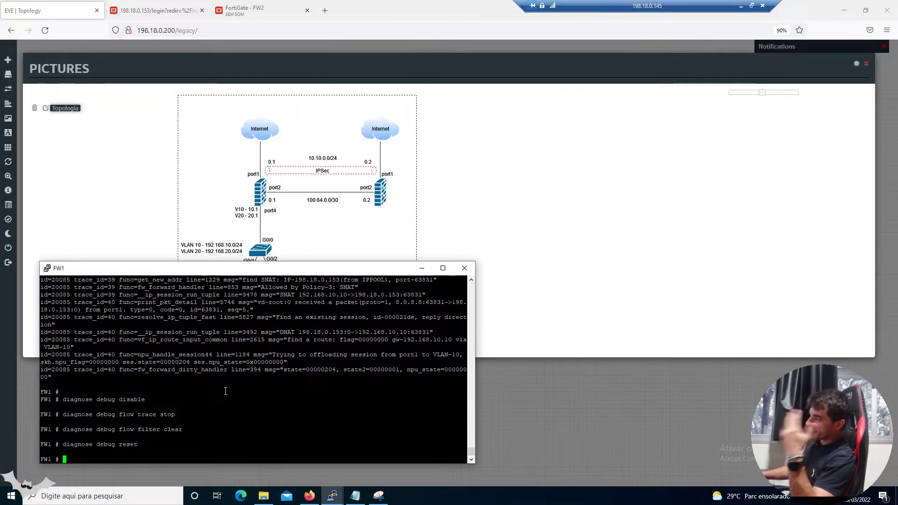
pyautogui.click(341, 497)
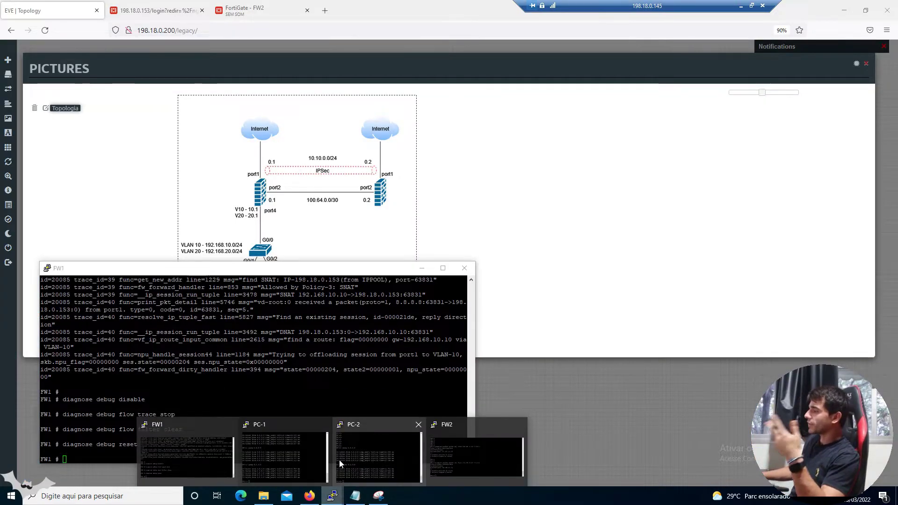
pyautogui.click(472, 452)
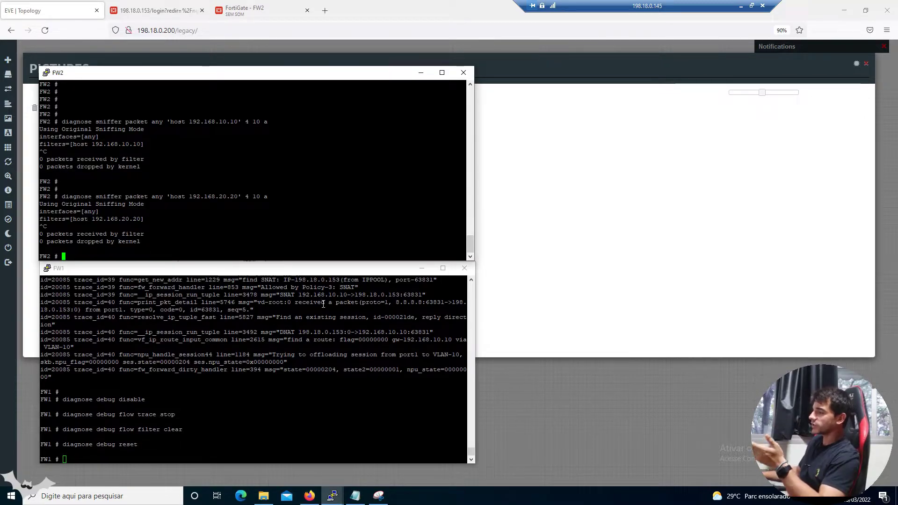
pyautogui.click(320, 331)
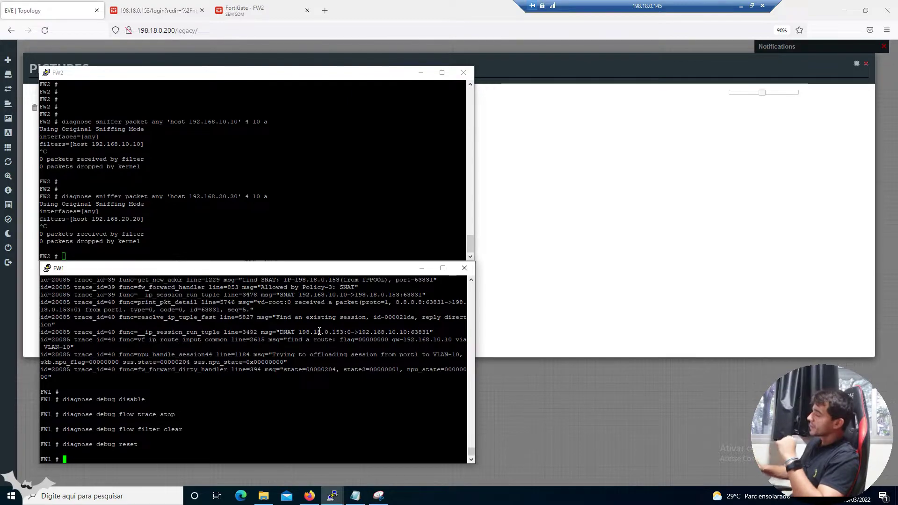
# On the topology snip, draw PC 20.20's path up to port4 and remove a stray stroke
pyautogui.click(378, 495)
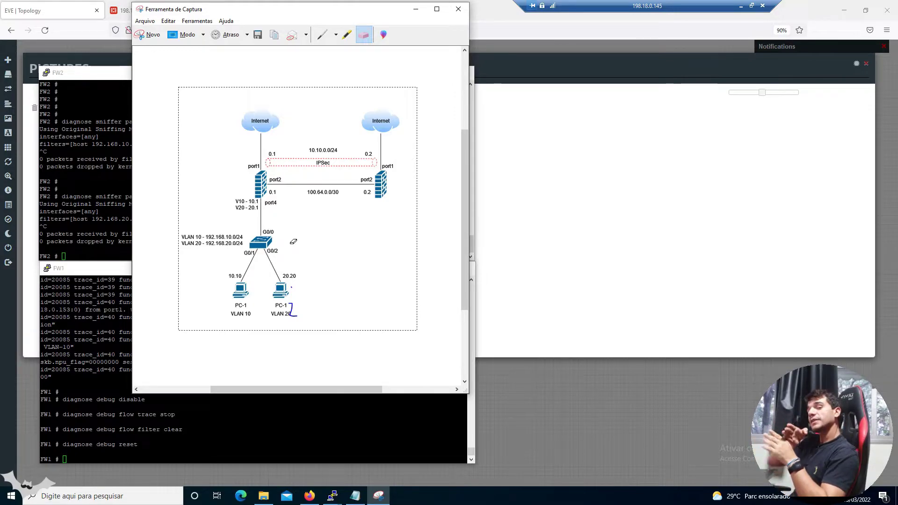
pyautogui.click(322, 35)
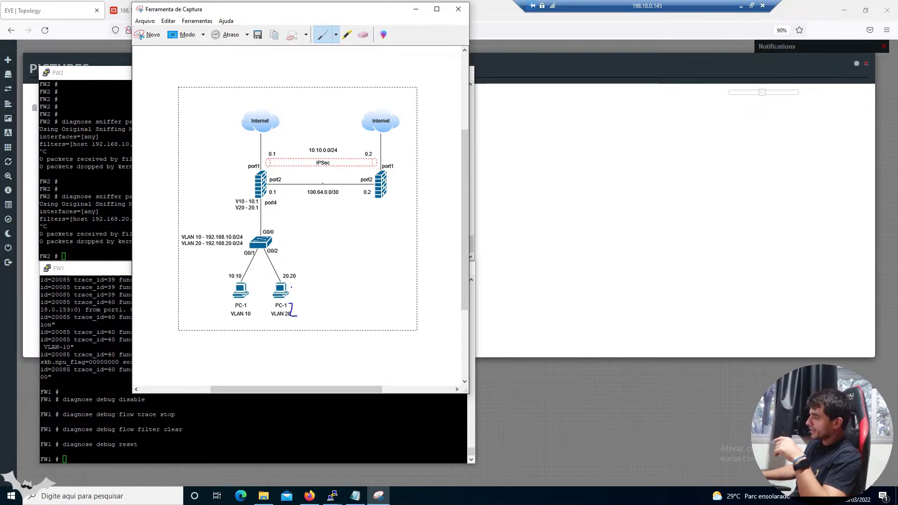
pyautogui.moveTo(283, 278); pyautogui.dragTo(278, 215)
pyautogui.moveTo(257, 159)
pyautogui.mouseDown()
pyautogui.moveTo(258, 136)
pyautogui.moveTo(322, 176)
pyautogui.moveTo(355, 179)
pyautogui.mouseUp()
pyautogui.click(363, 34)
pyautogui.click(322, 35)
# Mark the port2 link and an X on the right firewall's Internet link, then erase all ink
pyautogui.moveTo(344, 170); pyautogui.dragTo(348, 183)
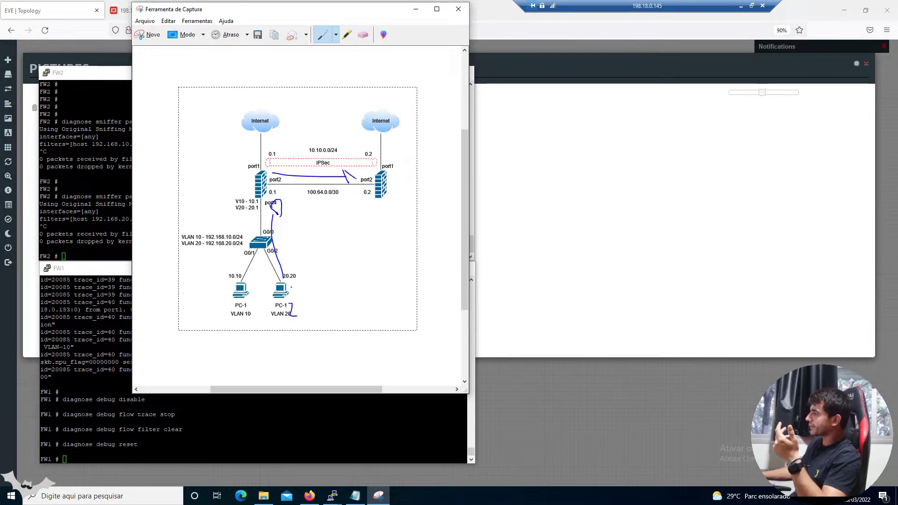
pyautogui.moveTo(387, 141); pyautogui.dragTo(389, 147)
pyautogui.moveTo(394, 142); pyautogui.dragTo(398, 162)
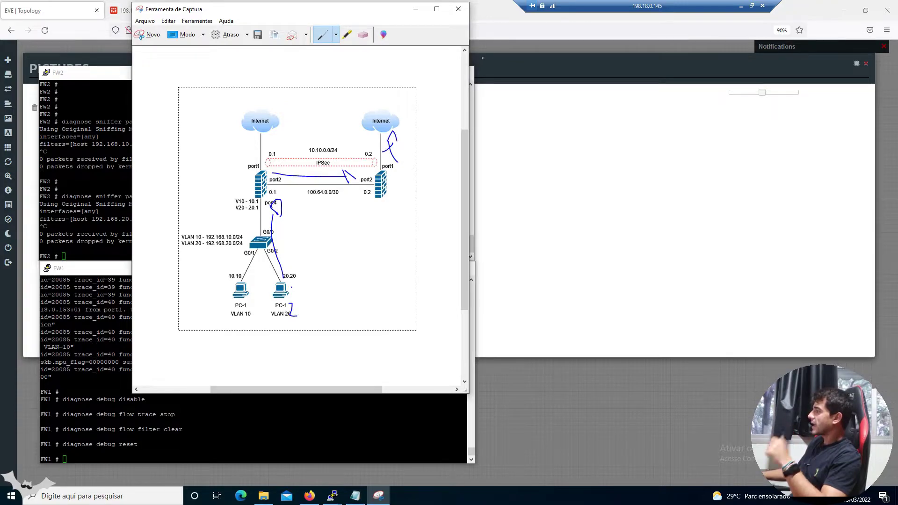
pyautogui.click(364, 34)
pyautogui.click(391, 147)
pyautogui.moveTo(391, 147)
pyautogui.mouseDown()
pyautogui.moveTo(399, 135)
pyautogui.moveTo(348, 177)
pyautogui.moveTo(304, 176)
pyautogui.moveTo(274, 220)
pyautogui.mouseUp()
pyautogui.click(593, 170)
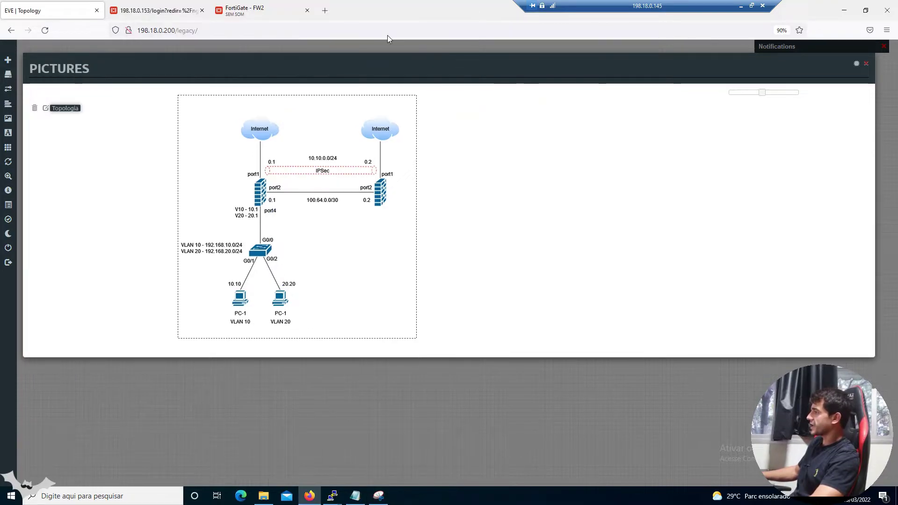
# Log back in to FW1's web GUI with the admin account credentials
pyautogui.click(180, 9)
pyautogui.click(407, 269)
pyautogui.write('admin')
pyautogui.press('Tab')
pyautogui.write('admin')
pyautogui.press('Return')
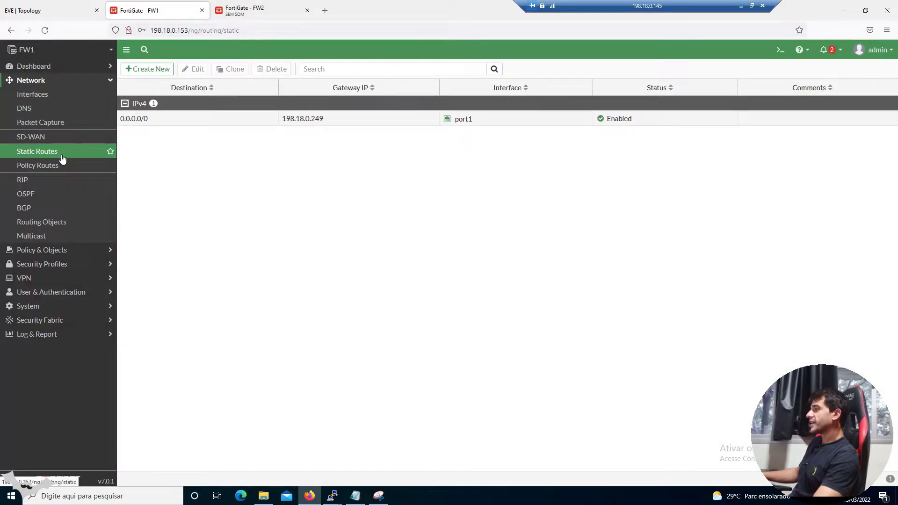
# Go from Static Routes to the empty Policy Routes list and start a new policy route
pyautogui.click(62, 158)
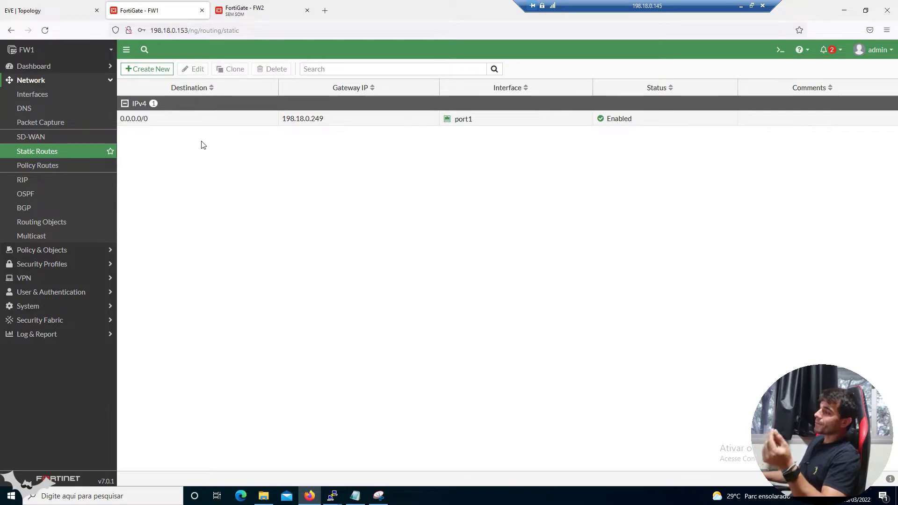
pyautogui.click(80, 167)
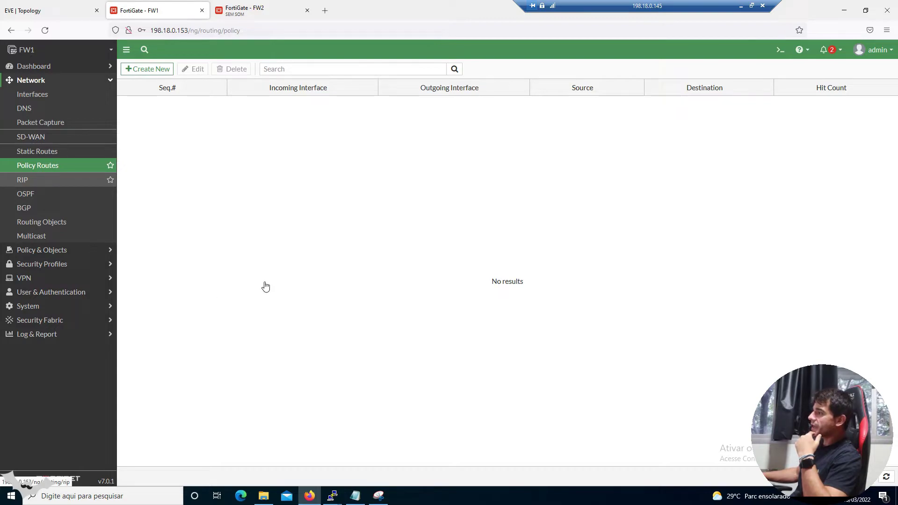
pyautogui.click(162, 70)
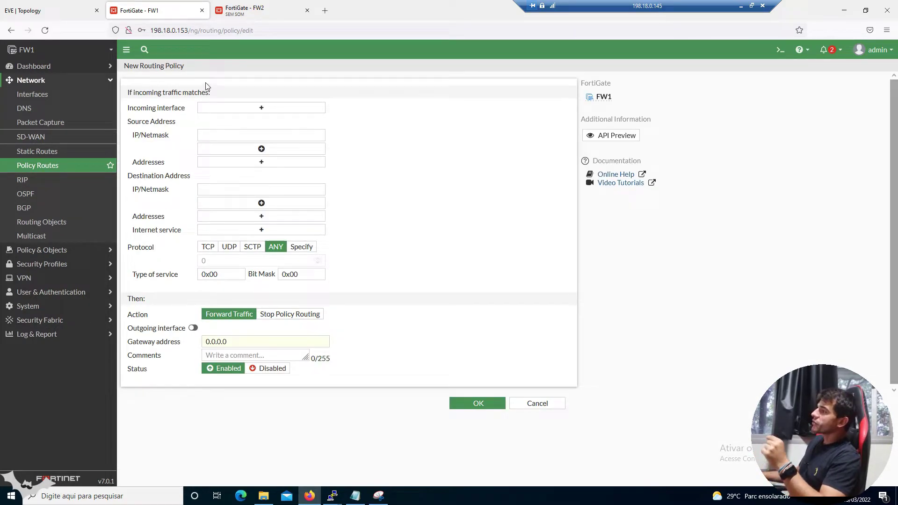
# Set the policy route's incoming interface to VLAN-20 after checking the topology diagram
pyautogui.tripleClick(163, 92)
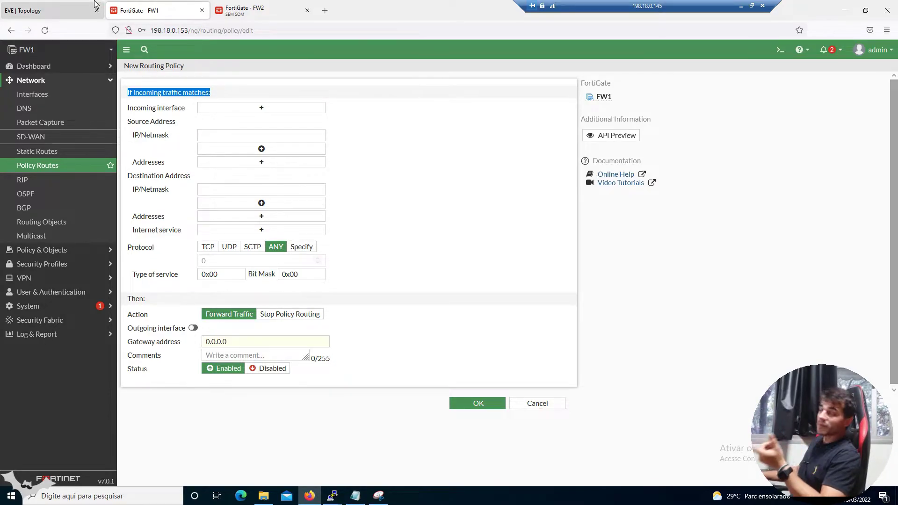
pyautogui.click(38, 14)
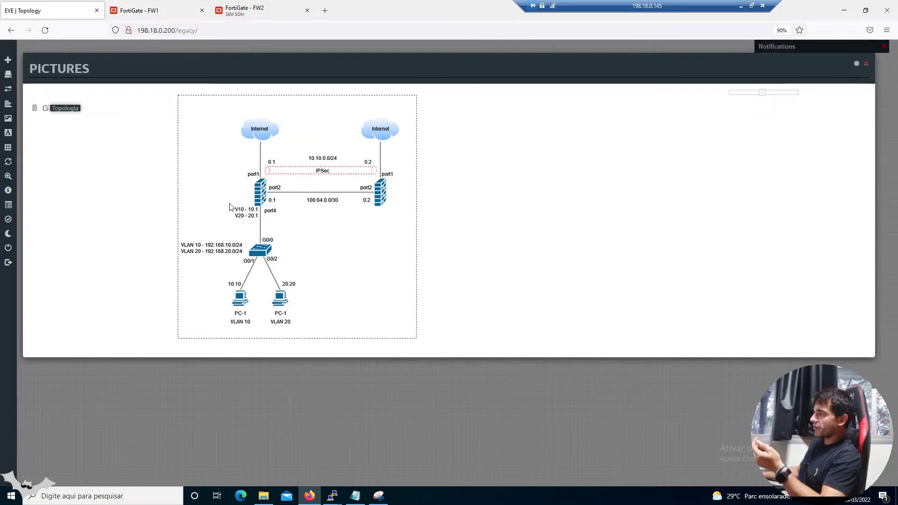
pyautogui.click(164, 12)
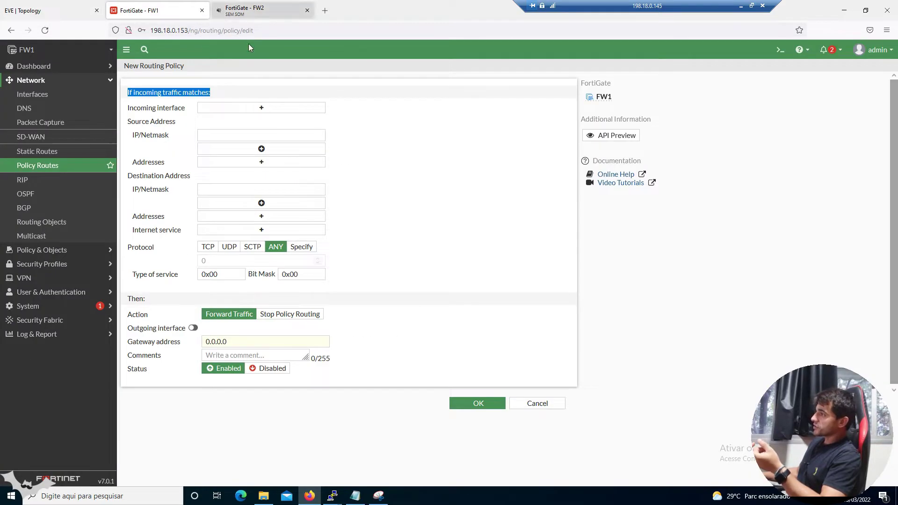
pyautogui.click(258, 107)
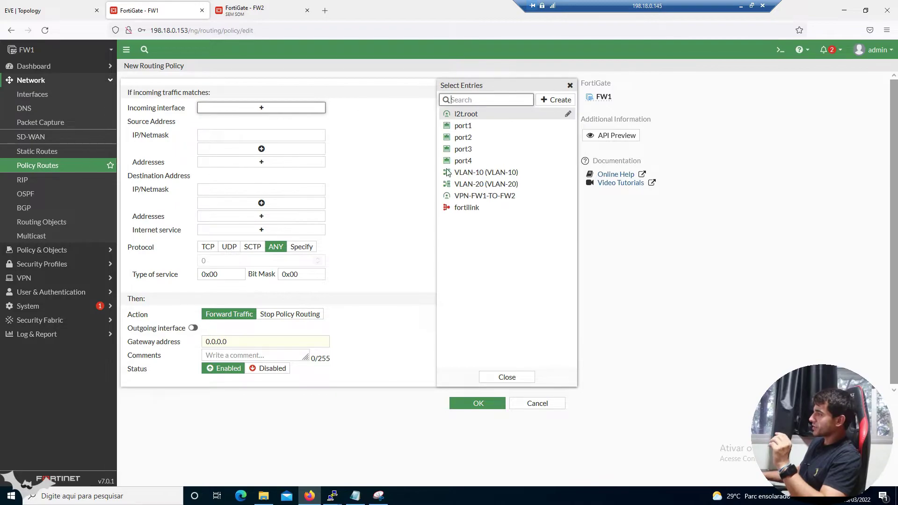
pyautogui.click(486, 184)
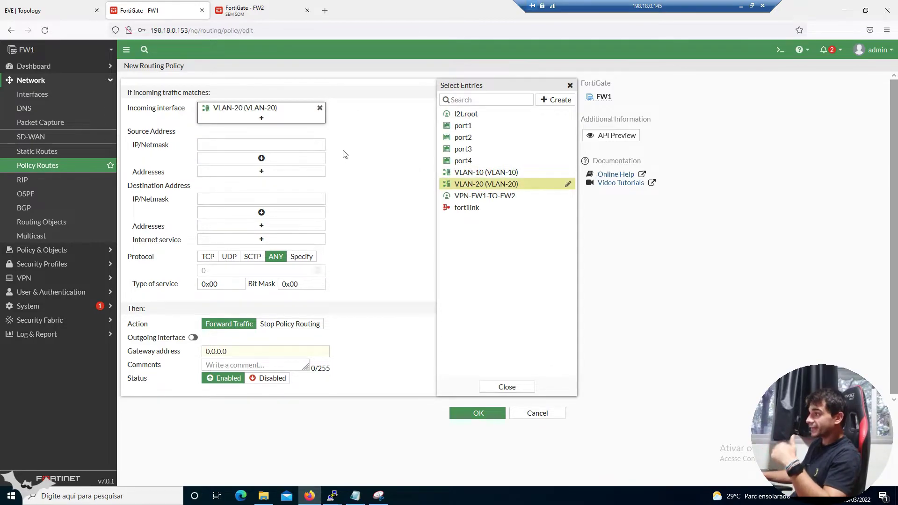
pyautogui.click(345, 154)
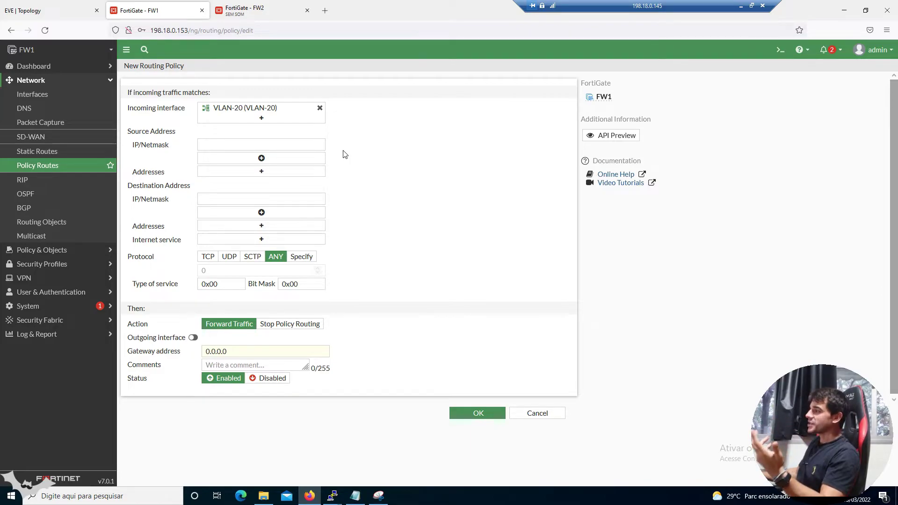
# Enter 192.168.20.0/24 as the source address and highlight it while explaining
pyautogui.click(261, 144)
pyautogui.write('19')
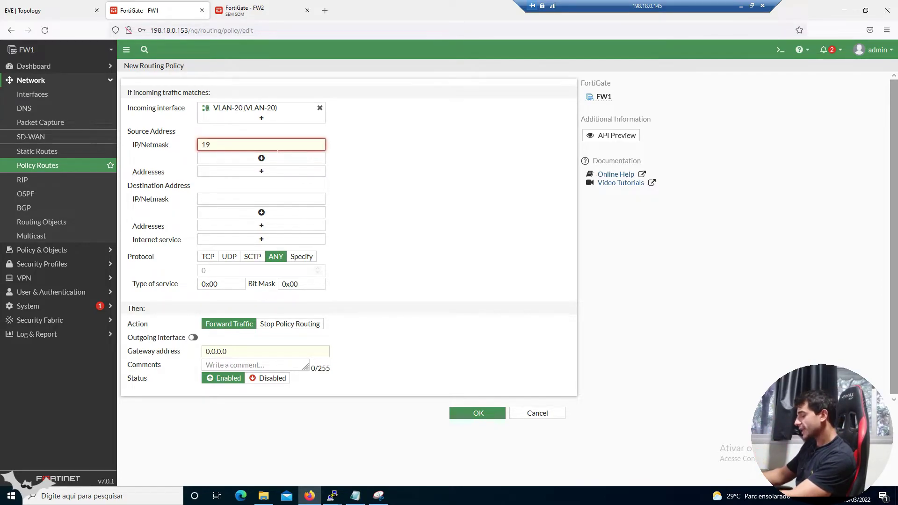
pyautogui.write('2.168.20.0/24')
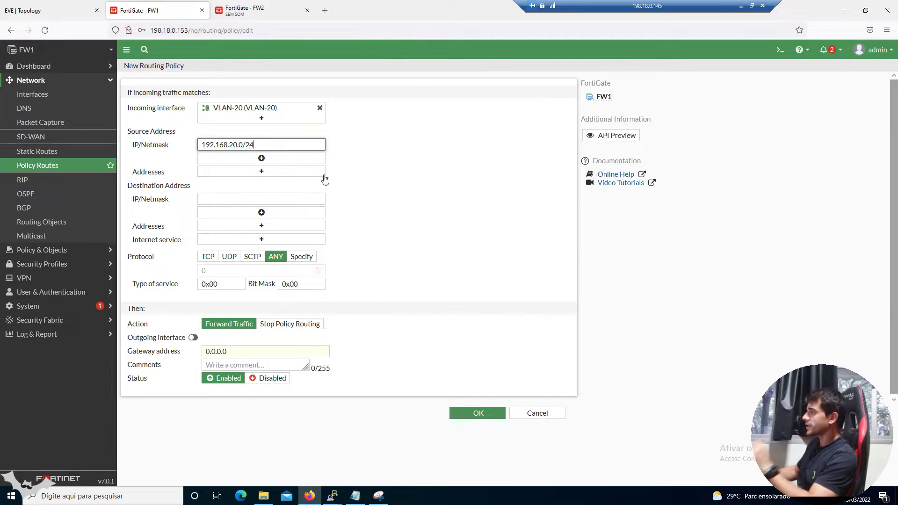
pyautogui.click(357, 166)
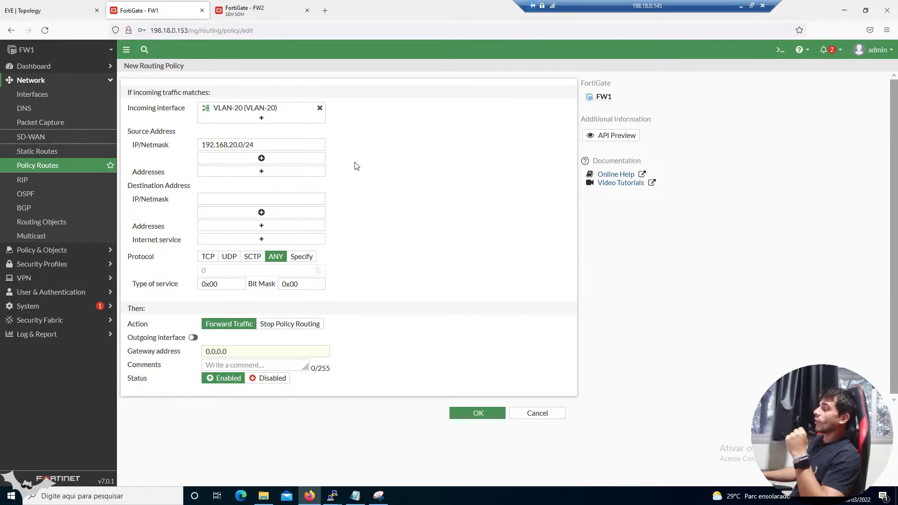
pyautogui.moveTo(323, 145); pyautogui.dragTo(150, 141)
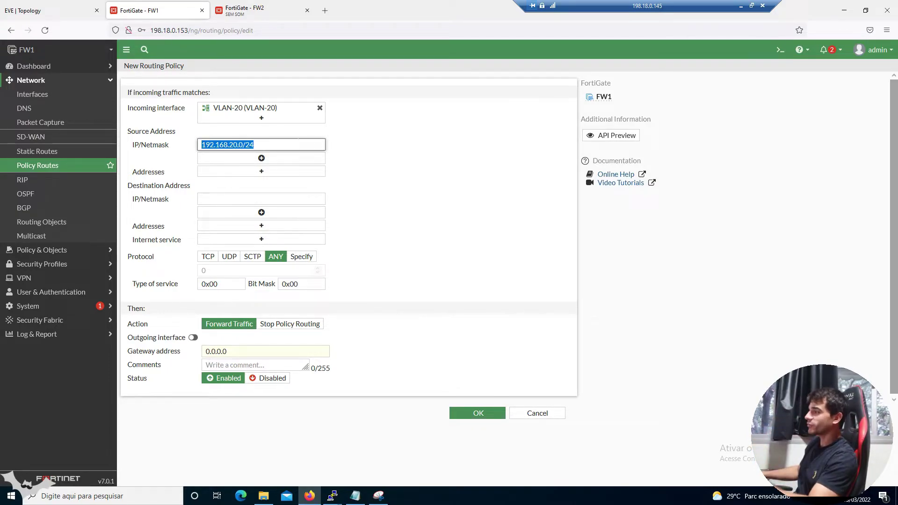
pyautogui.click(314, 145)
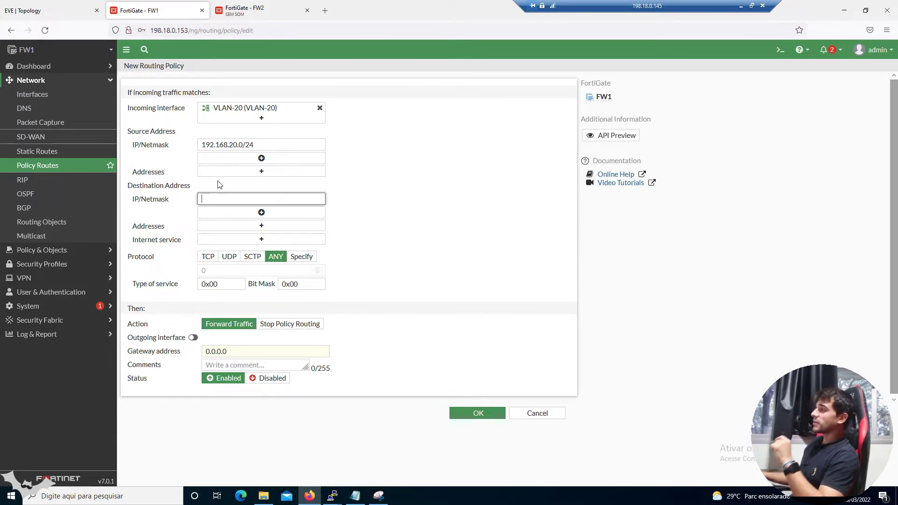
# Enter destination 0.0.0.0/0 and restrict the policy route's protocol to TCP
pyautogui.click(63, 5)
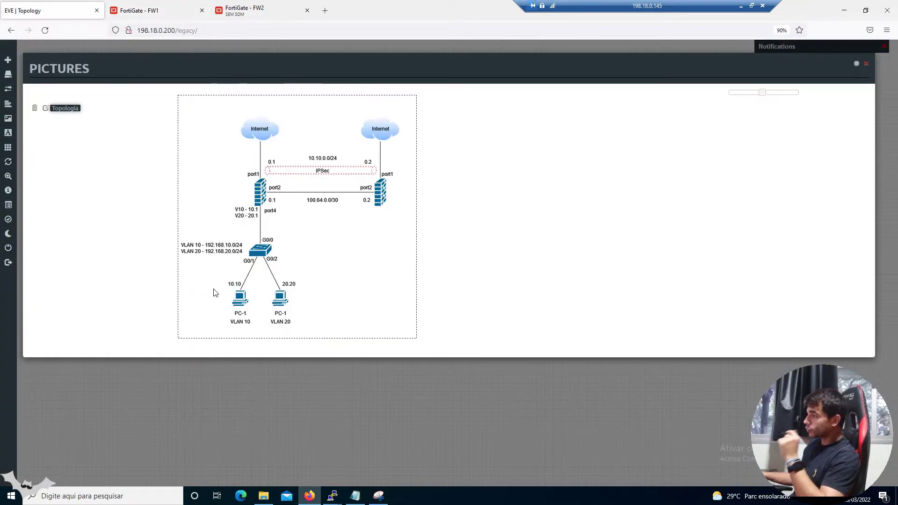
pyautogui.click(154, 13)
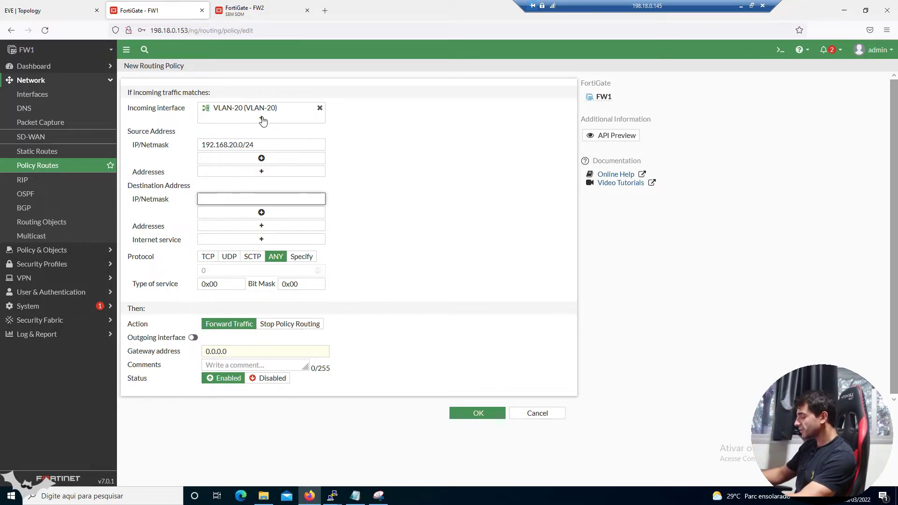
pyautogui.write('0.0.0.0/')
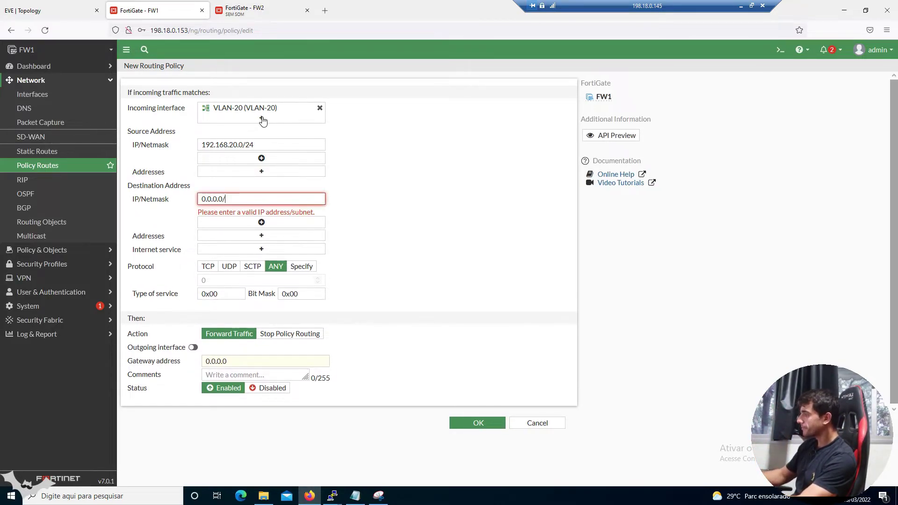
pyautogui.write('0')
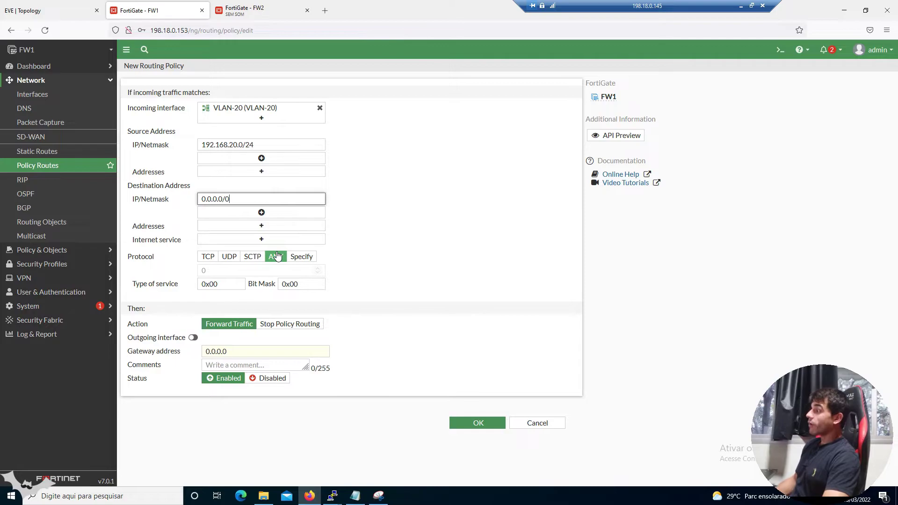
pyautogui.click(209, 265)
pyautogui.click(209, 262)
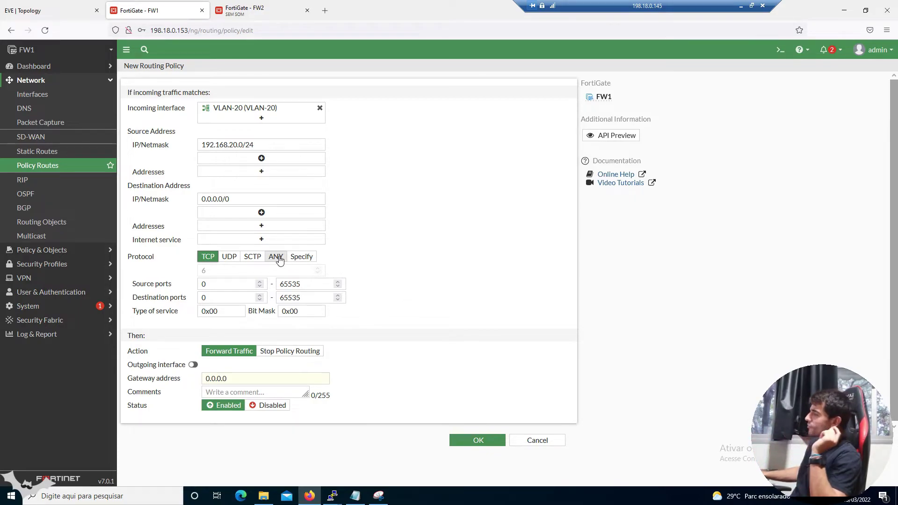
# Switch the protocol back to ANY and highlight the source subnet and Then: Action section
pyautogui.click(280, 259)
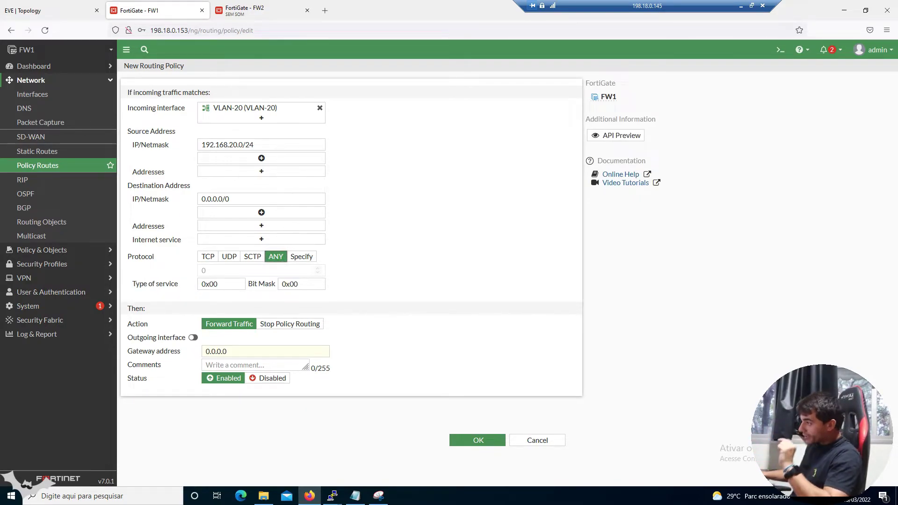
pyautogui.click(262, 146)
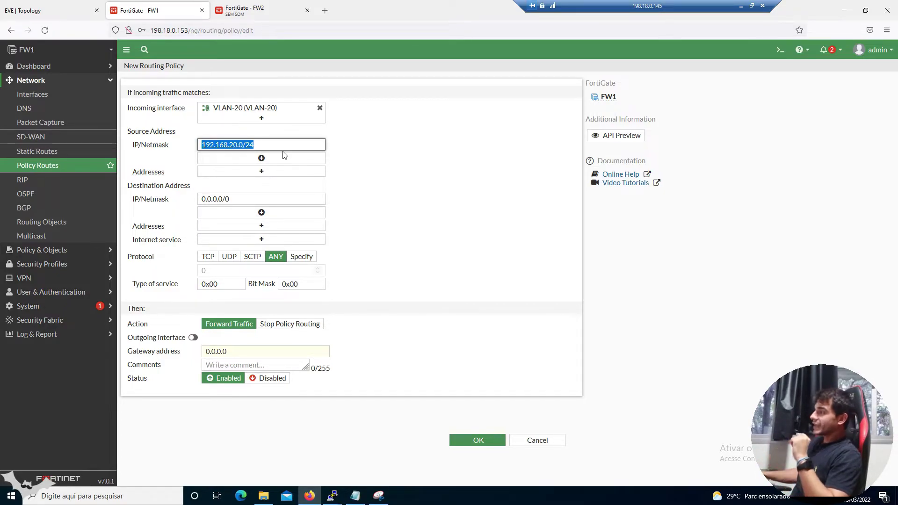
pyautogui.press('End')
pyautogui.hotkey('ctrl', 'a')
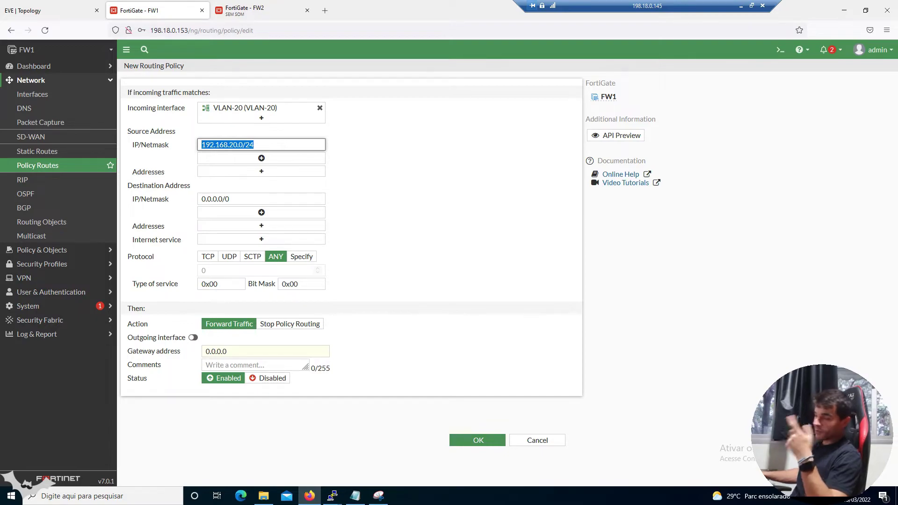
pyautogui.click(286, 196)
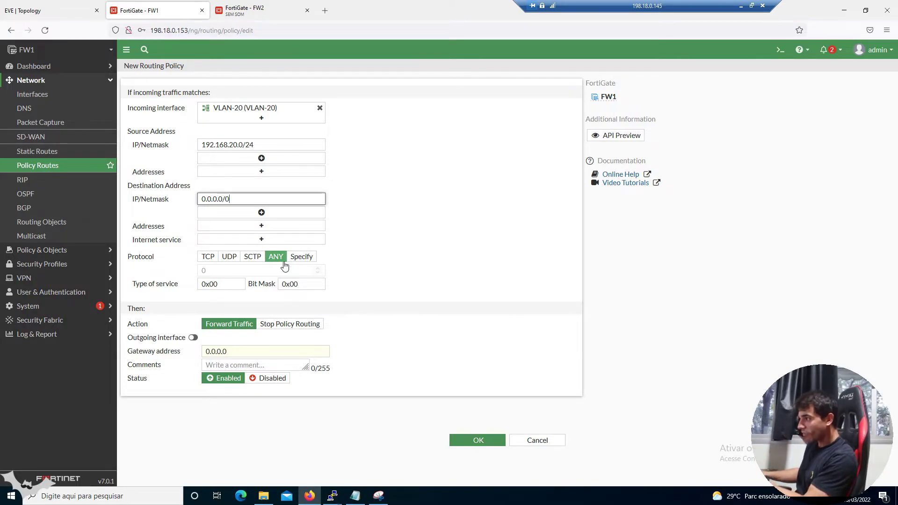
pyautogui.doubleClick(134, 309)
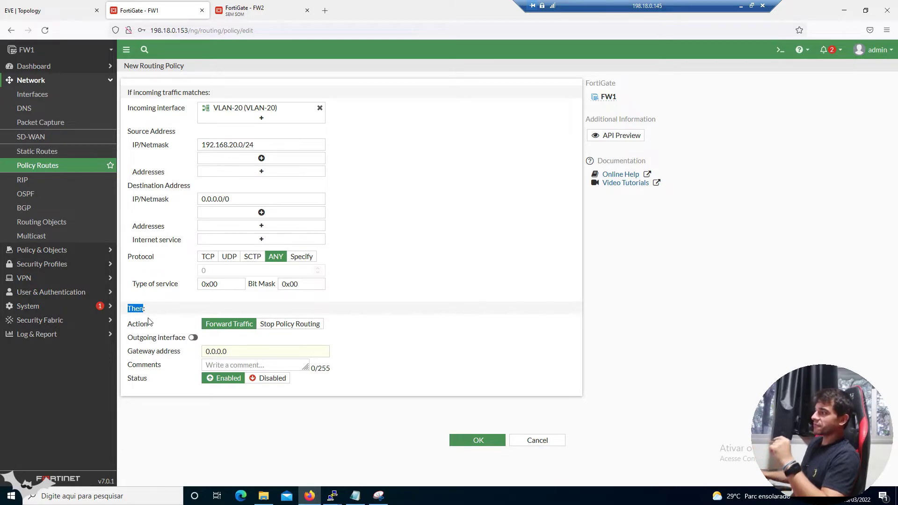
pyautogui.doubleClick(138, 324)
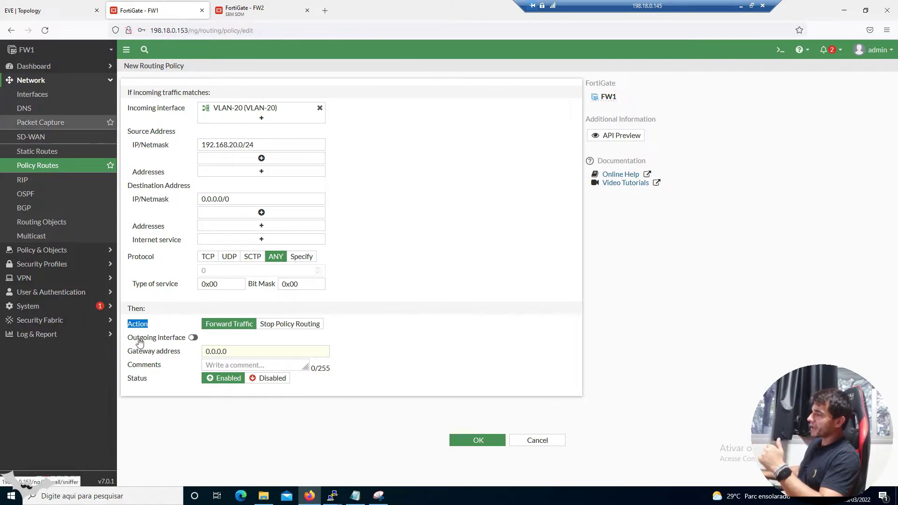
# Draw VLAN 20's traffic path to the IPSec link on the snip and select the gateway value
pyautogui.click(378, 495)
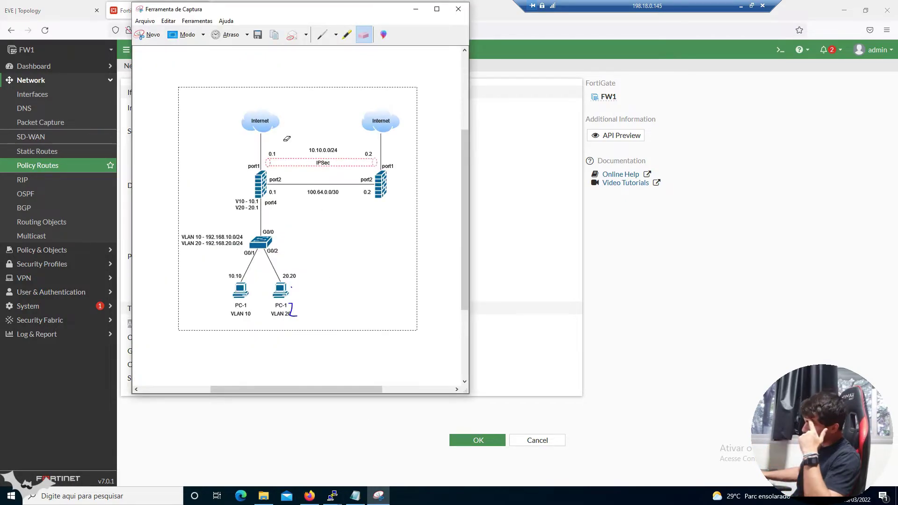
pyautogui.moveTo(300, 298)
pyautogui.mouseDown()
pyautogui.moveTo(280, 159)
pyautogui.moveTo(344, 157)
pyautogui.mouseUp()
pyautogui.moveTo(336, 139); pyautogui.dragTo(347, 172)
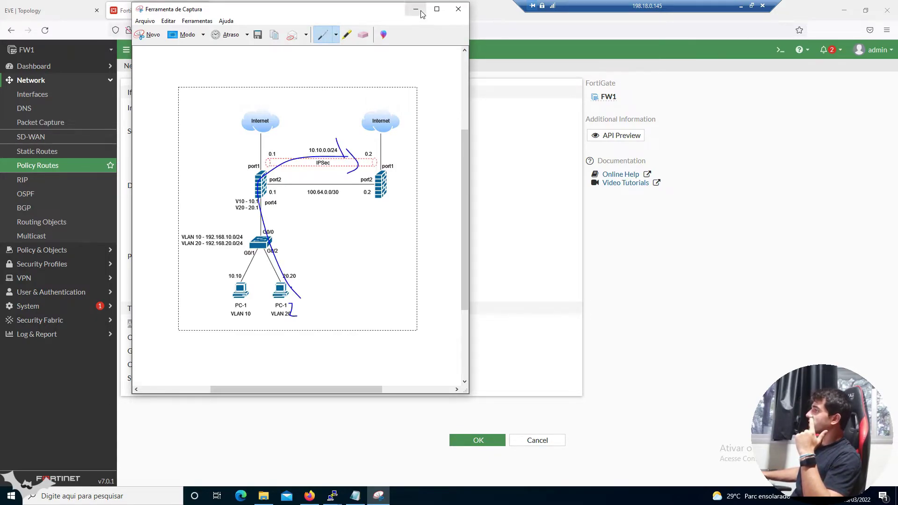
pyautogui.click(419, 10)
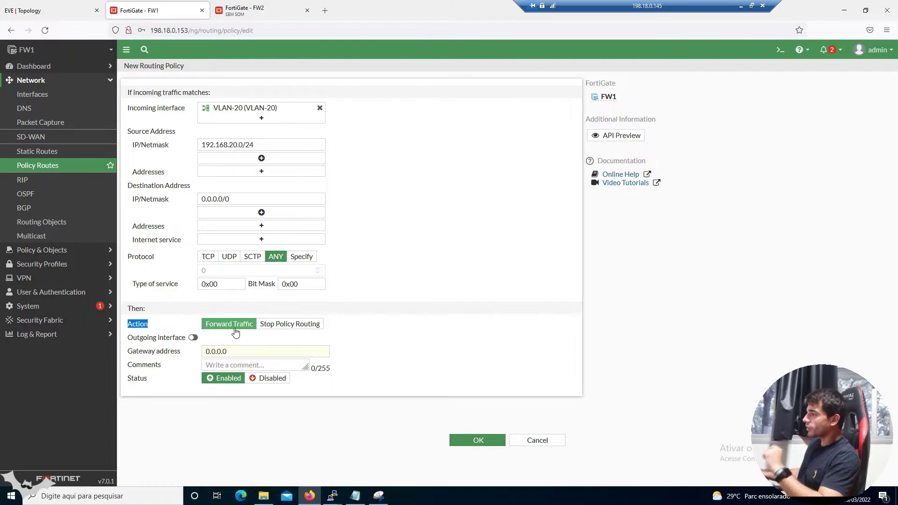
pyautogui.doubleClick(224, 352)
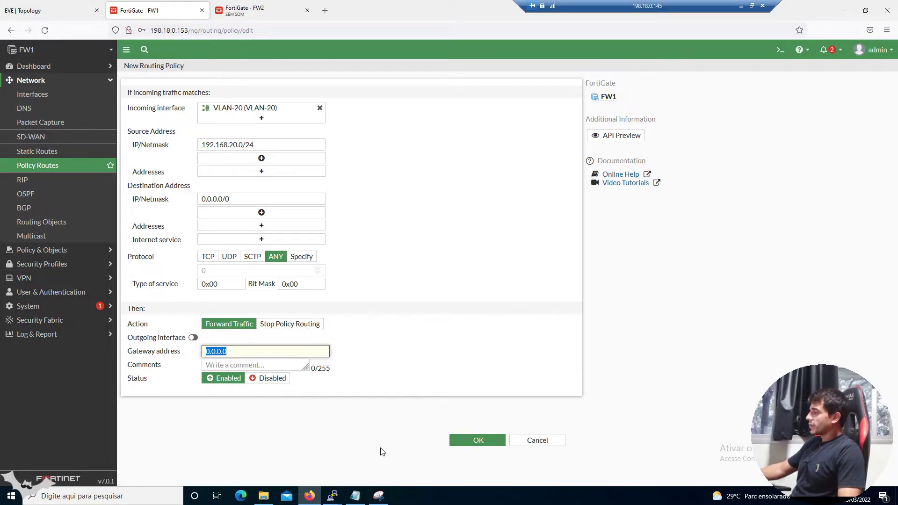
# Replace old strokes by underlining the IPSec tunnel and 10.10.0.0/24 and circling 0.1 and 0.2
pyautogui.click(378, 495)
pyautogui.click(364, 34)
pyautogui.moveTo(356, 162)
pyautogui.mouseDown()
pyautogui.moveTo(345, 153)
pyautogui.moveTo(319, 172)
pyautogui.mouseUp()
pyautogui.click(322, 34)
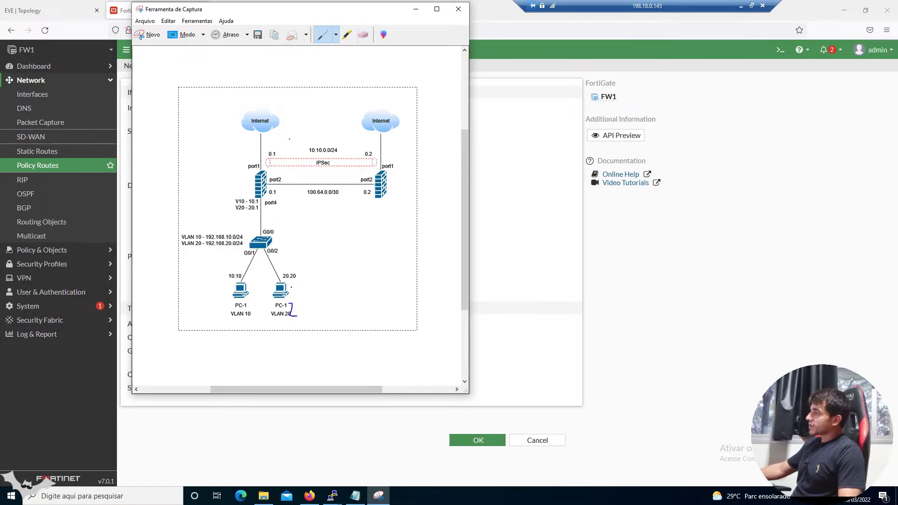
pyautogui.moveTo(290, 166); pyautogui.dragTo(358, 166)
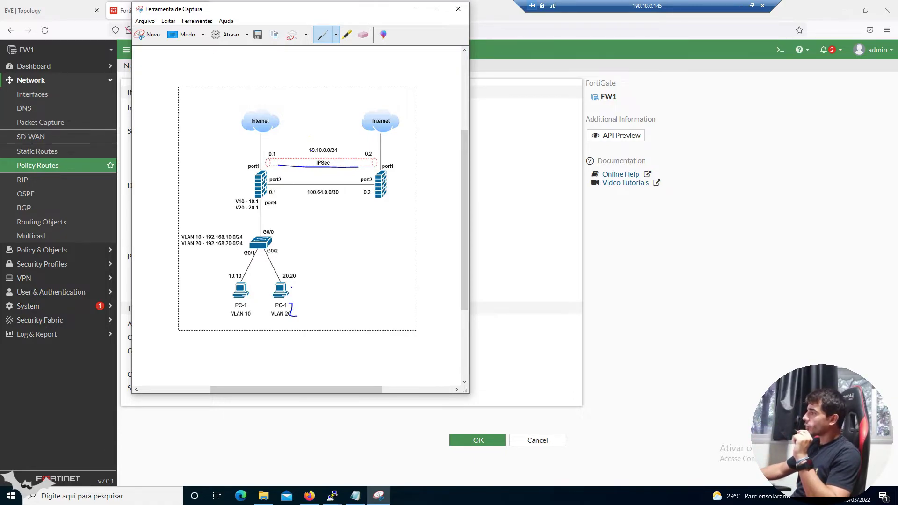
pyautogui.moveTo(312, 154); pyautogui.dragTo(340, 154)
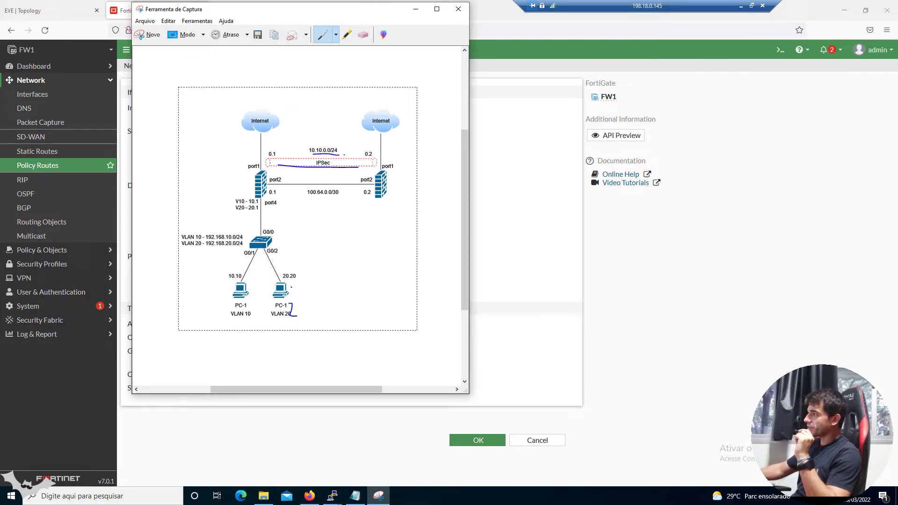
pyautogui.moveTo(277, 149)
pyautogui.mouseDown()
pyautogui.moveTo(263, 161)
pyautogui.moveTo(284, 156)
pyautogui.mouseUp()
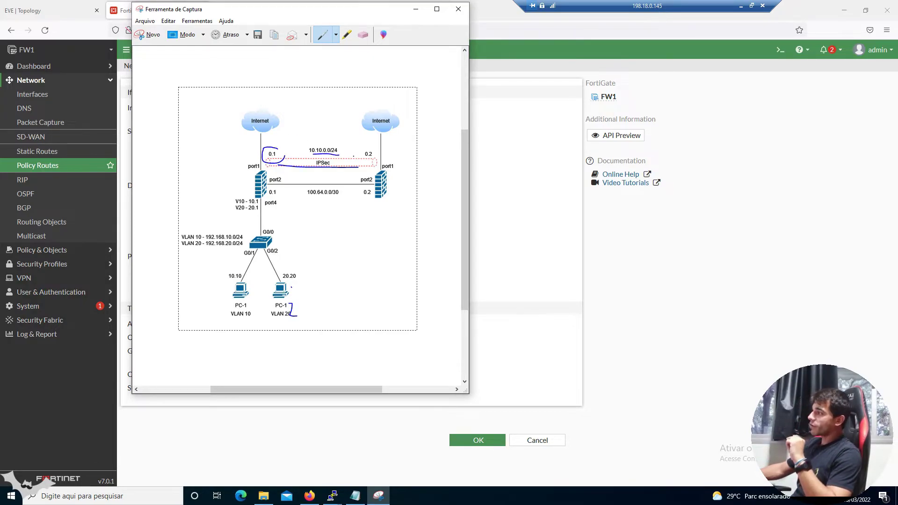
pyautogui.moveTo(366, 146)
pyautogui.mouseDown()
pyautogui.moveTo(357, 158)
pyautogui.moveTo(380, 155)
pyautogui.moveTo(373, 148)
pyautogui.mouseUp()
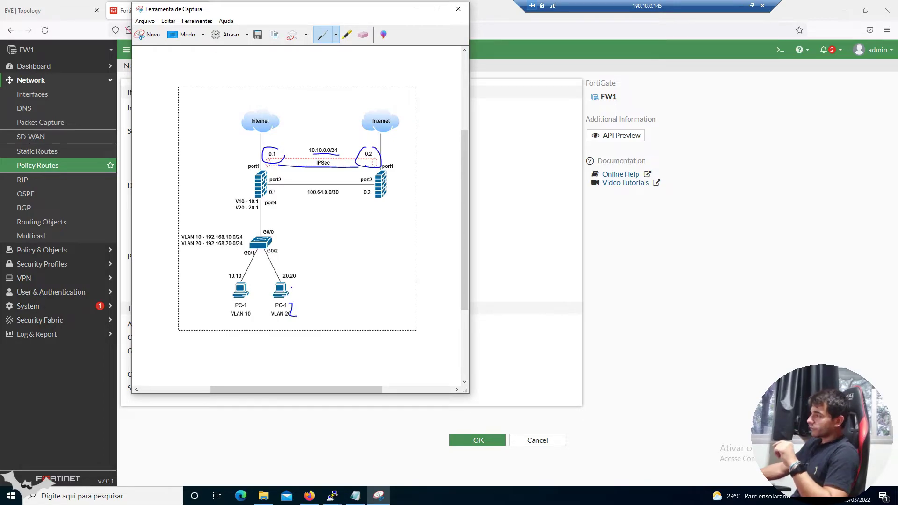
pyautogui.click(415, 9)
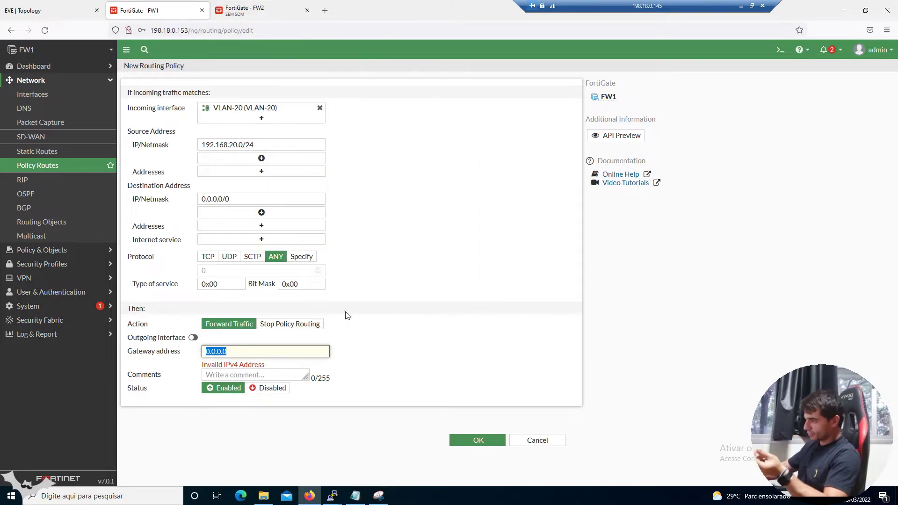
# Erase the tunnel marks and circle FW1's ports and the 0.2 peer instead
pyautogui.click(379, 496)
pyautogui.click(363, 35)
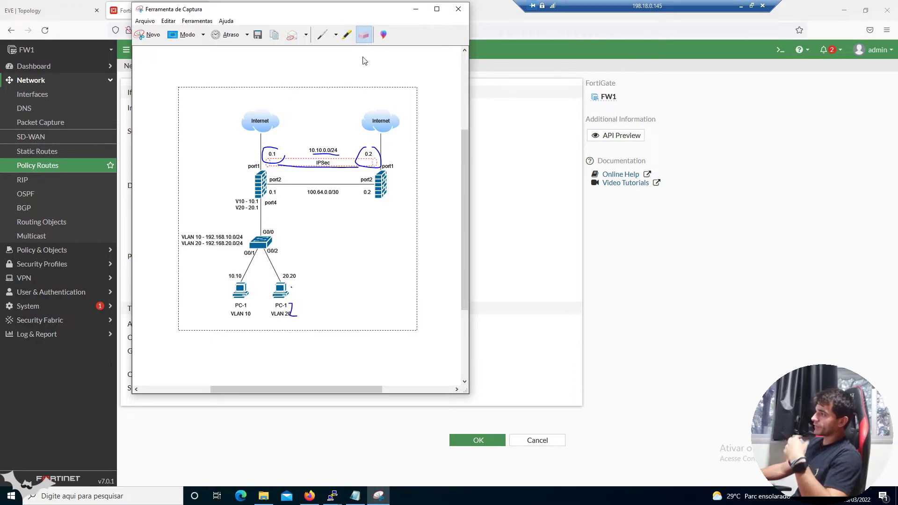
pyautogui.moveTo(341, 147); pyautogui.dragTo(325, 174)
pyautogui.click(311, 165)
pyautogui.click(281, 146)
pyautogui.click(366, 149)
pyautogui.click(323, 35)
pyautogui.moveTo(257, 163)
pyautogui.mouseDown()
pyautogui.moveTo(248, 197)
pyautogui.moveTo(274, 160)
pyautogui.mouseUp()
pyautogui.moveTo(367, 145)
pyautogui.mouseDown()
pyautogui.moveTo(362, 163)
pyautogui.moveTo(374, 153)
pyautogui.moveTo(337, 153)
pyautogui.moveTo(355, 154)
pyautogui.mouseUp()
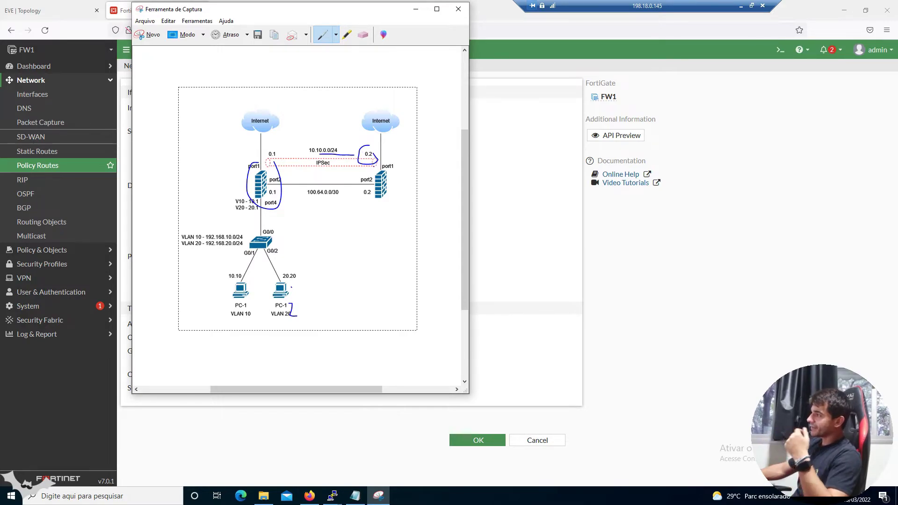
pyautogui.click(517, 282)
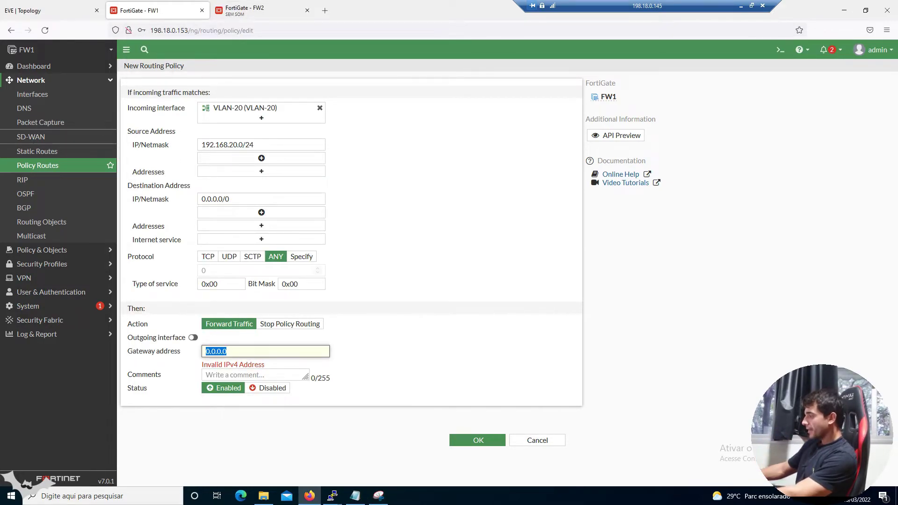
# Set gateway 10.10.0.2 and outgoing interface VPN-FW1-TO-FW2 on the routing policy
pyautogui.write('10.10.0.')
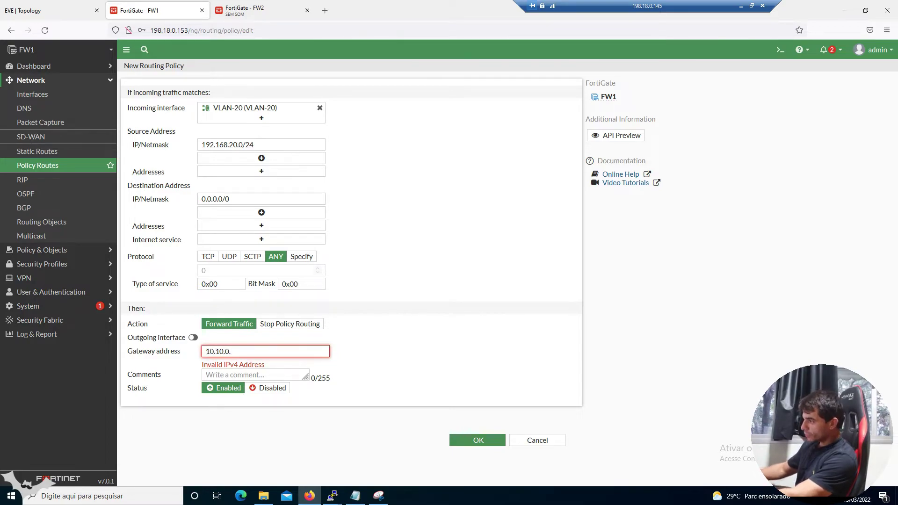
pyautogui.write('2')
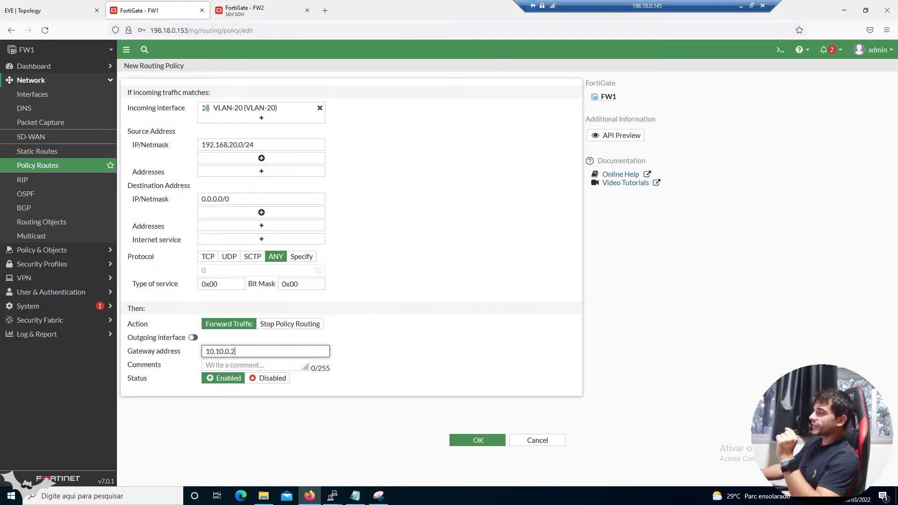
pyautogui.click(196, 340)
pyautogui.click(247, 341)
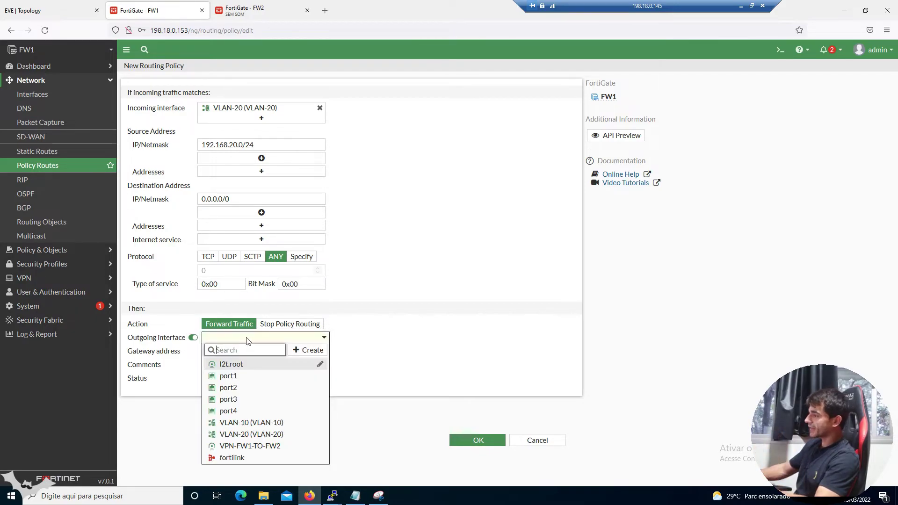
pyautogui.click(277, 445)
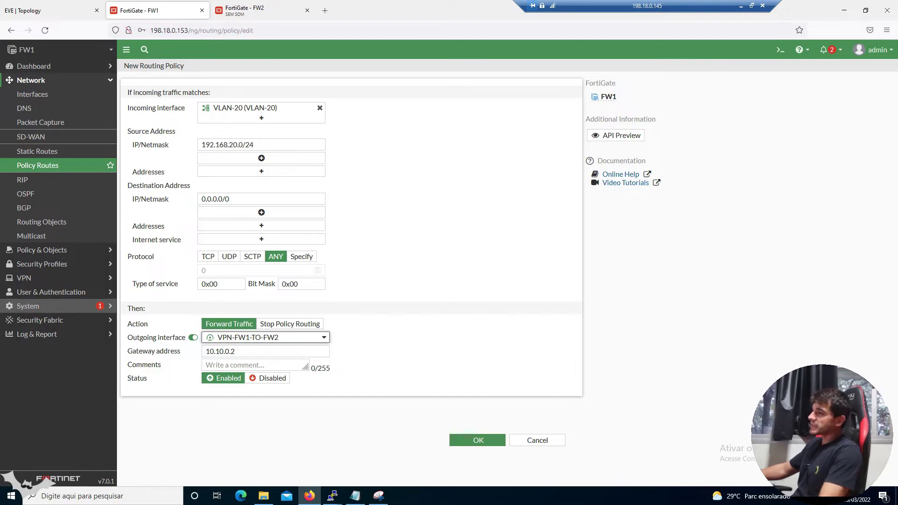
pyautogui.click(480, 318)
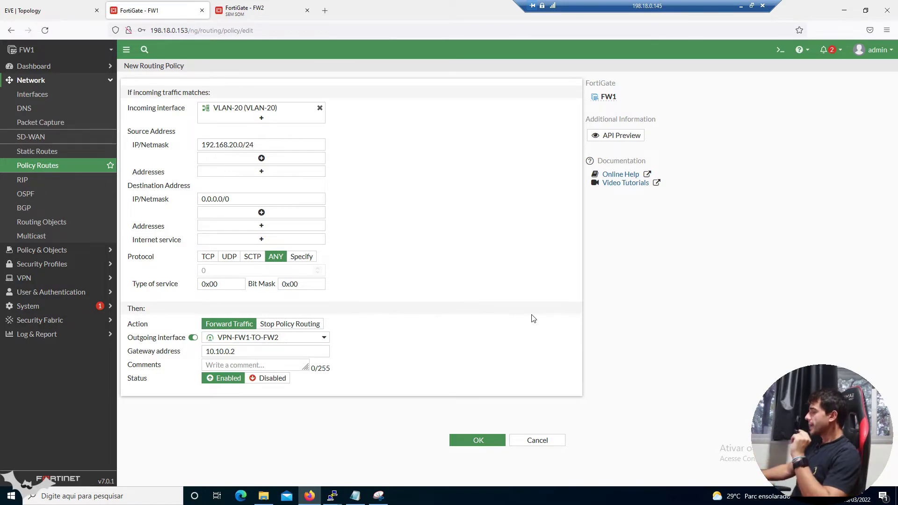
# Save the routing policy, select entry 1 in Policy Routes, and expand Policy & Objects
pyautogui.click(483, 440)
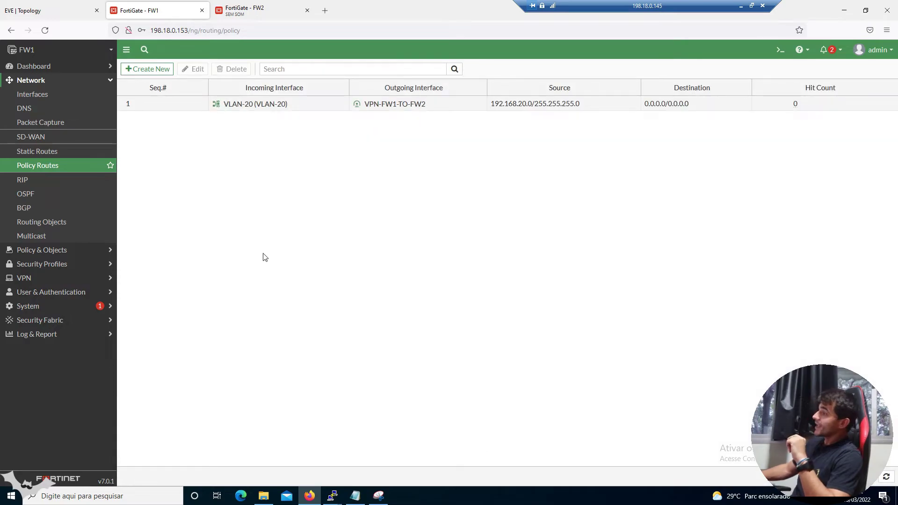
pyautogui.click(184, 107)
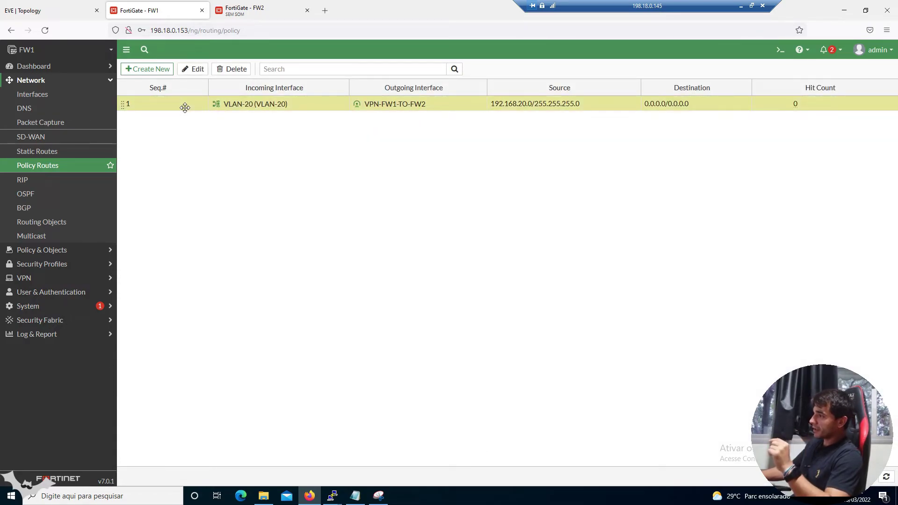
pyautogui.click(84, 253)
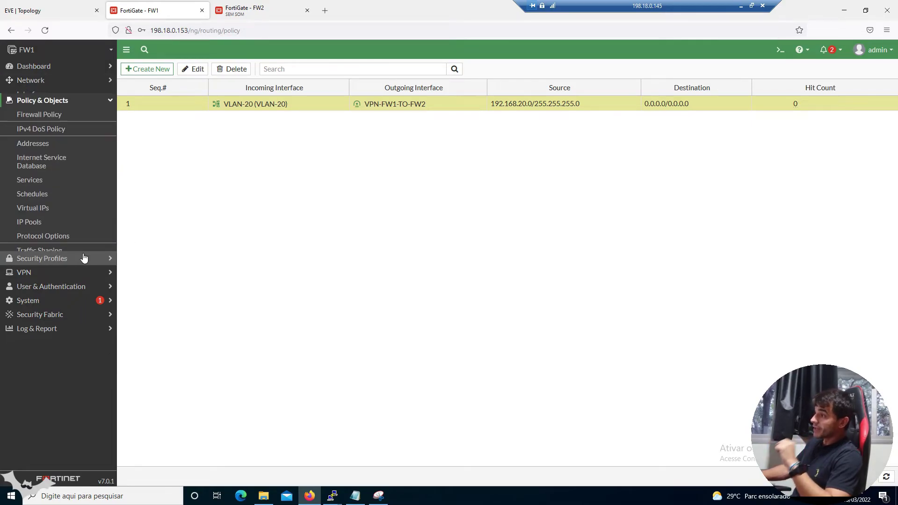
# Inspect FW1's POLICY-GUEST-TO-VPN and POLICY-VPN-TO-GUEST firewall policies, then go back to the EVE topology
pyautogui.click(39, 108)
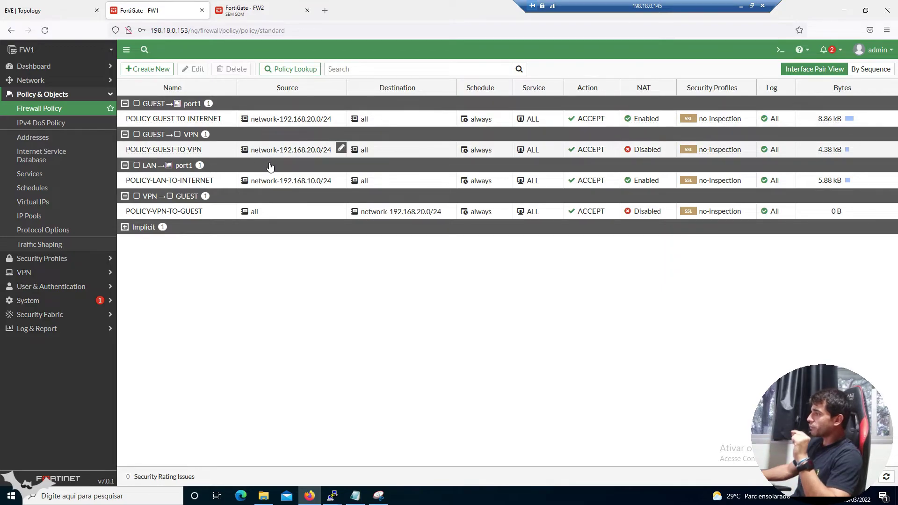
pyautogui.click(207, 152)
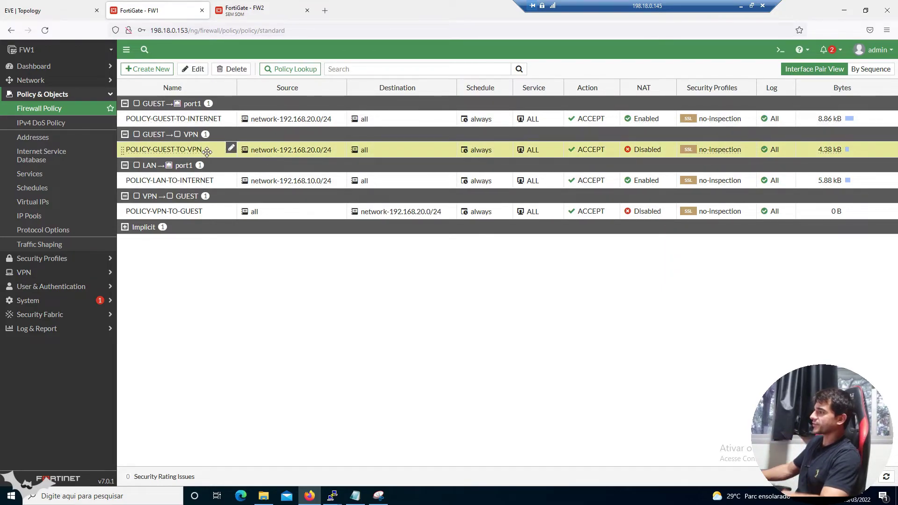
pyautogui.click(205, 214)
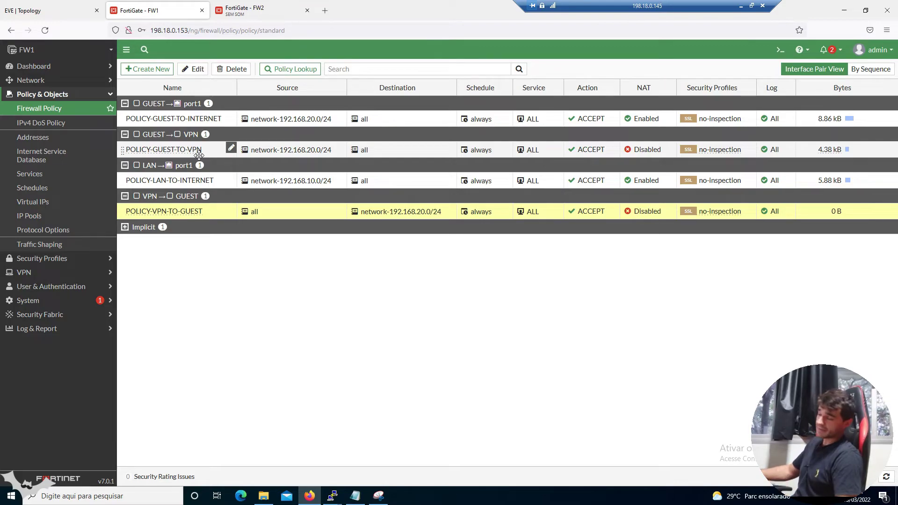
pyautogui.click(107, 95)
pyautogui.click(79, 11)
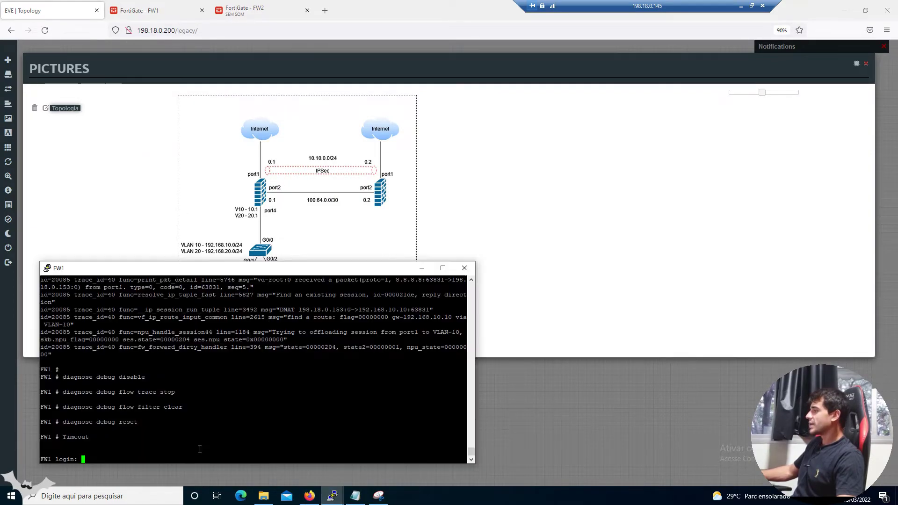
# Bring up the FW1, FW2 and PC-2 consoles and refresh PC-2's prompt
pyautogui.moveTo(336, 496)
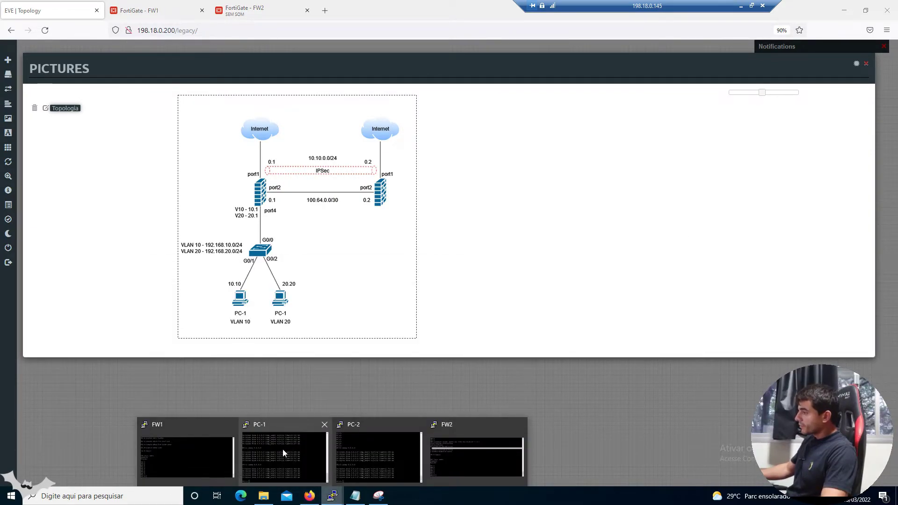
pyautogui.click(282, 449)
pyautogui.click(473, 455)
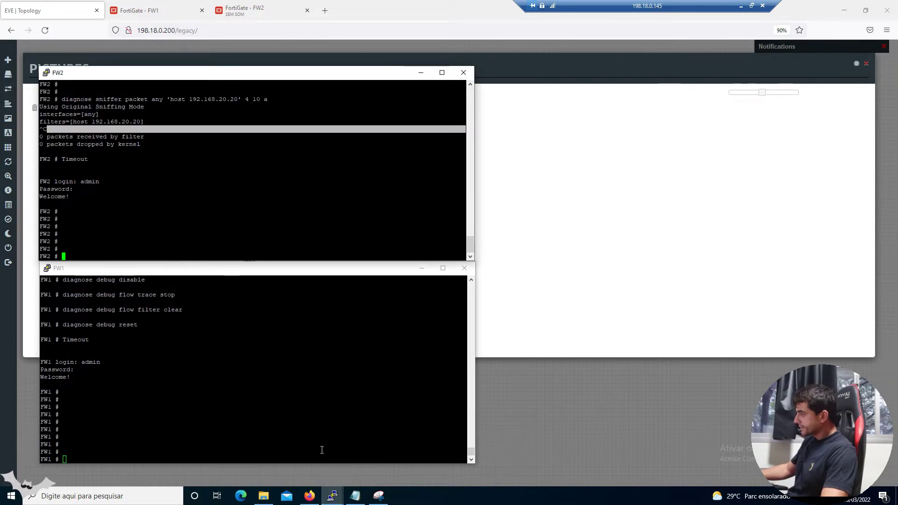
pyautogui.click(376, 456)
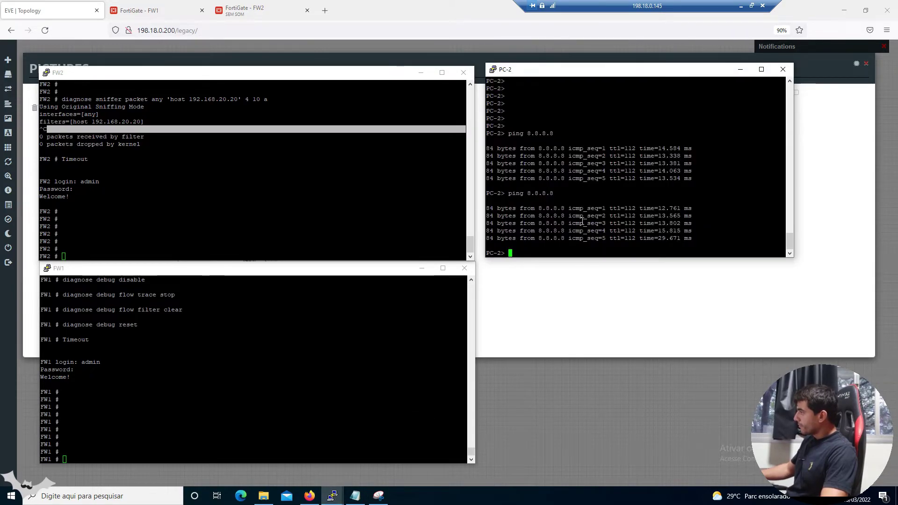
pyautogui.press('Return')
pyautogui.press('Return')
pyautogui.press('Return')
pyautogui.press('Return')
pyautogui.press('Return')
pyautogui.press('Return')
pyautogui.press('Return')
pyautogui.press('Return')
pyautogui.press('Return')
pyautogui.press('Return')
pyautogui.press('Return')
pyautogui.press('Return')
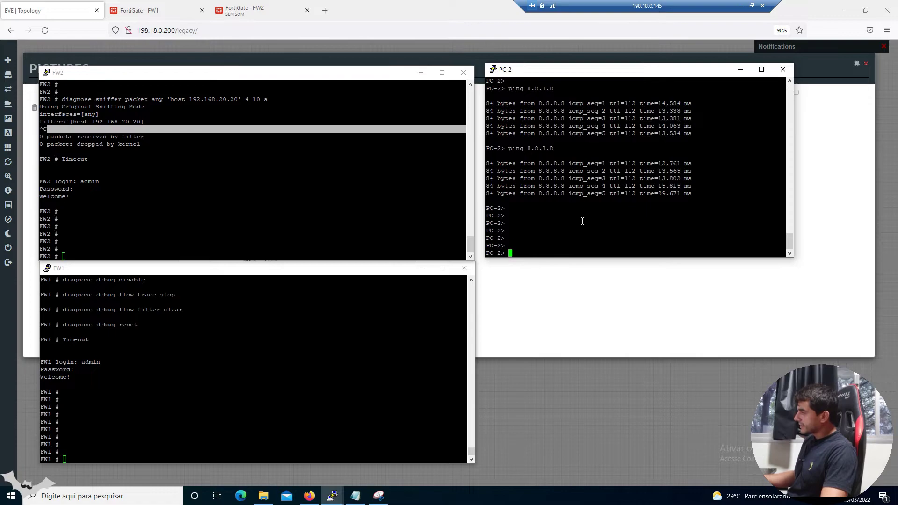
# Select the 192.168.20.20 sniffer command at the top of the troubleshooting notes
pyautogui.click(354, 495)
pyautogui.hotkey('ctrl', 'Home')
pyautogui.moveTo(780, 231); pyautogui.dragTo(571, 231)
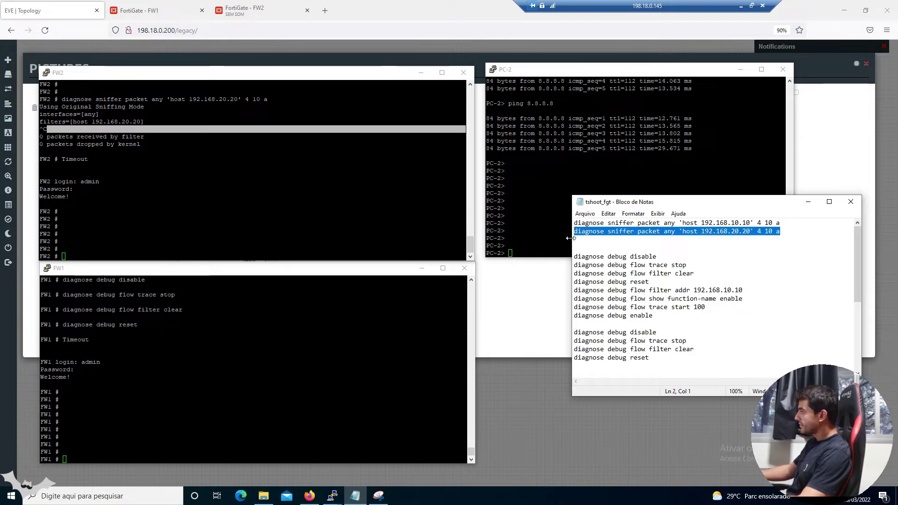
# Copy the 192.168.20.20 sniffer command from the notes and start it on FW2
pyautogui.hotkey('ctrl', 'c')
pyautogui.rightClick(245, 225)
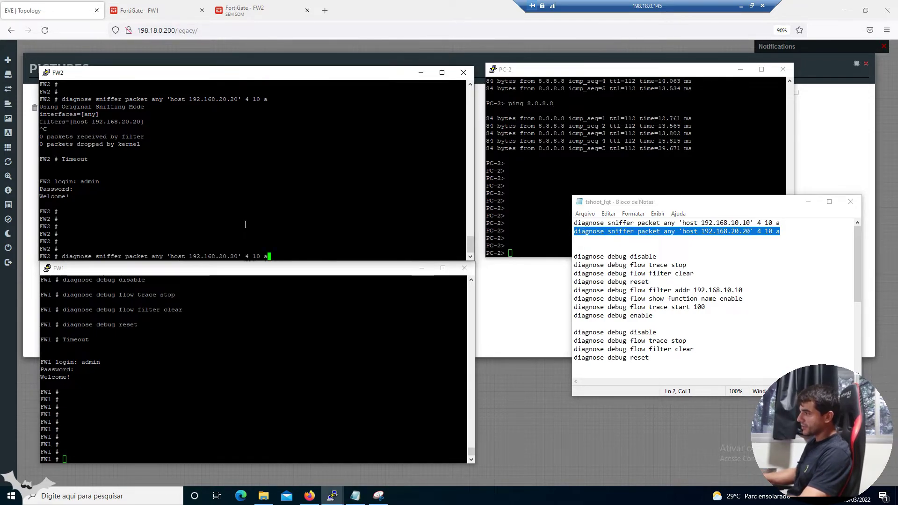
pyautogui.press('Return')
pyautogui.moveTo(124, 243); pyautogui.dragTo(40, 216)
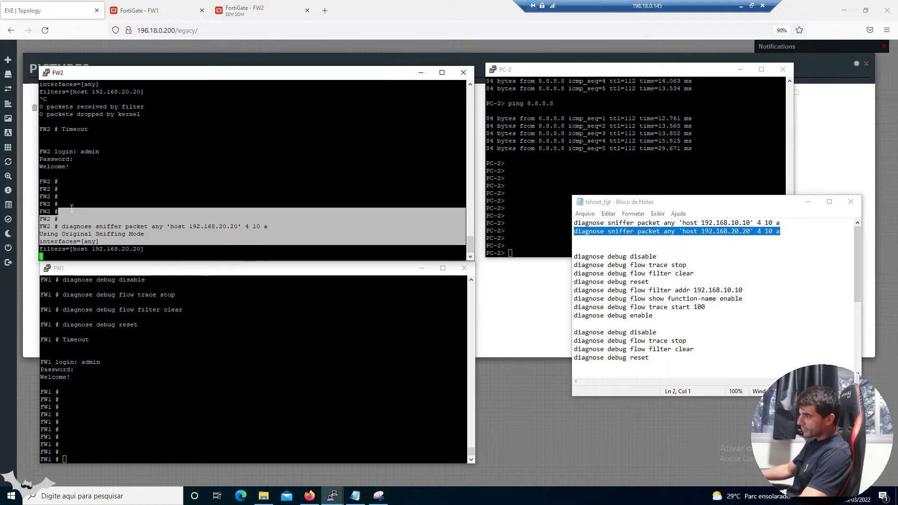
pyautogui.rightClick(137, 336)
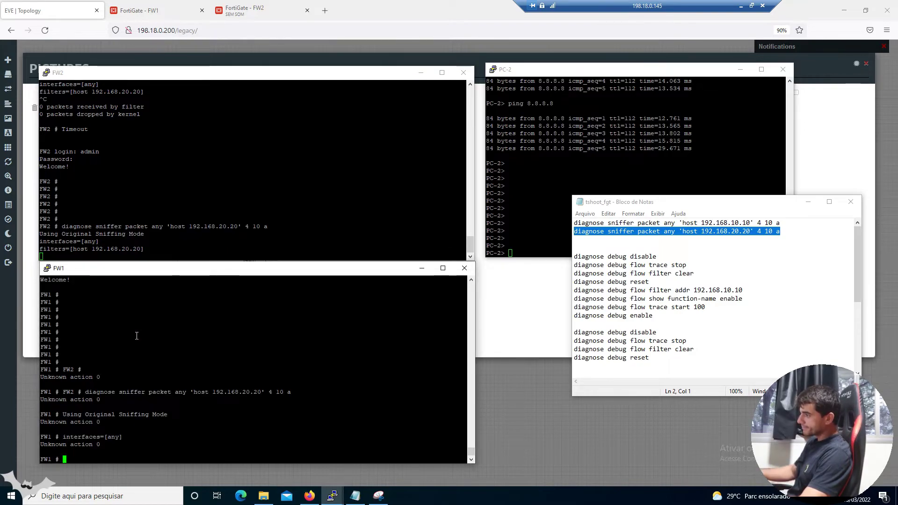
# Recopy the sniffer command from the notes and run it on FW1
pyautogui.click(779, 231)
pyautogui.moveTo(780, 231); pyautogui.dragTo(559, 230)
pyautogui.hotkey('ctrl', 'c')
pyautogui.rightClick(372, 372)
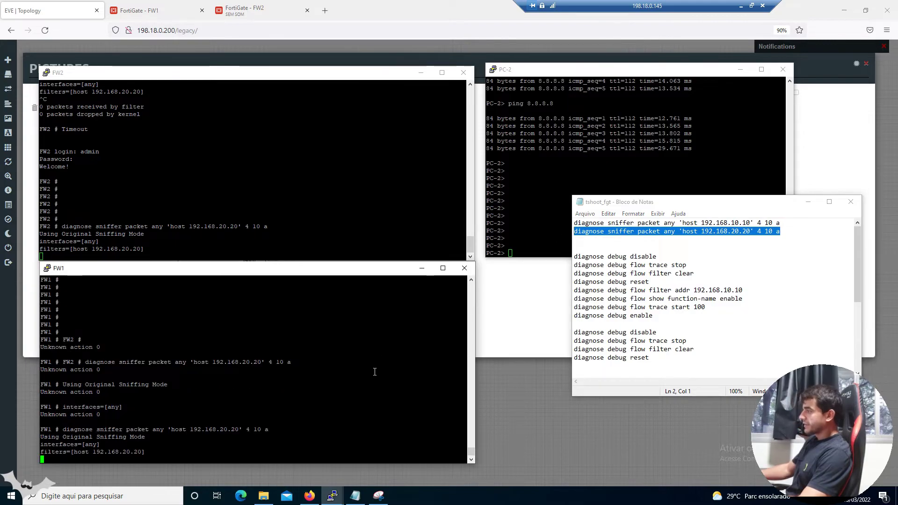
pyautogui.click(807, 202)
pyautogui.click(634, 216)
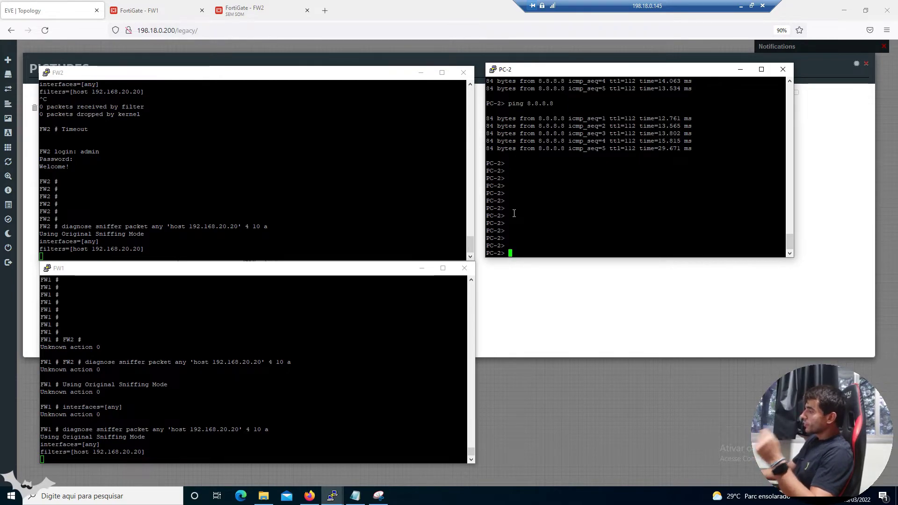
# Look over the annotated network diagram, then put it away
pyautogui.click(378, 496)
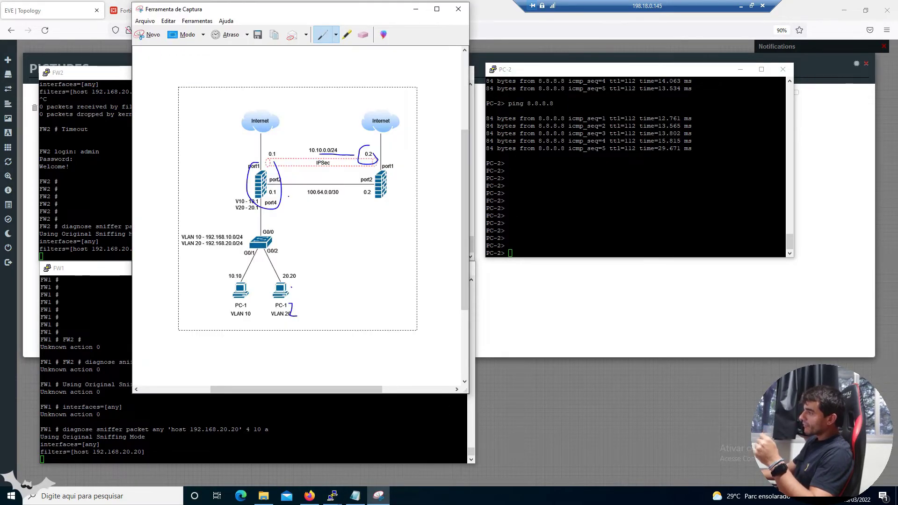
pyautogui.click(416, 9)
pyautogui.scroll(1, 457, 236)
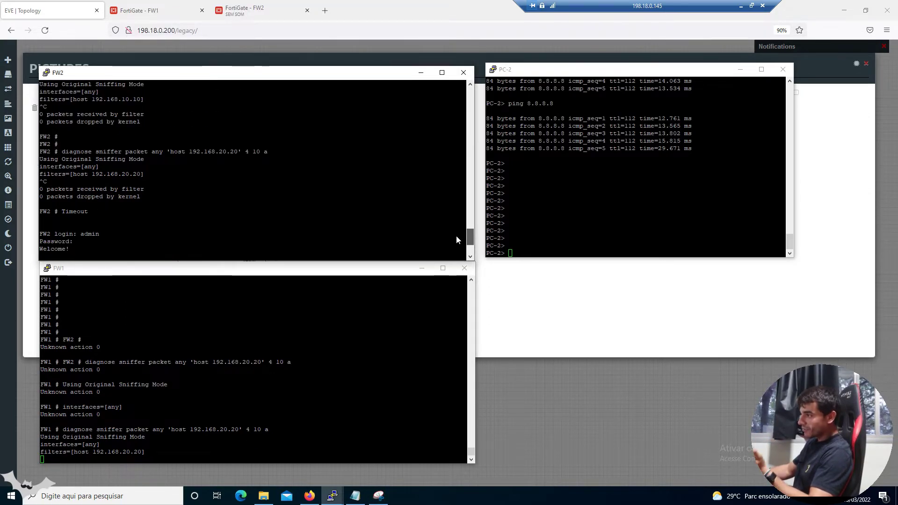
pyautogui.scroll(-4, 456, 238)
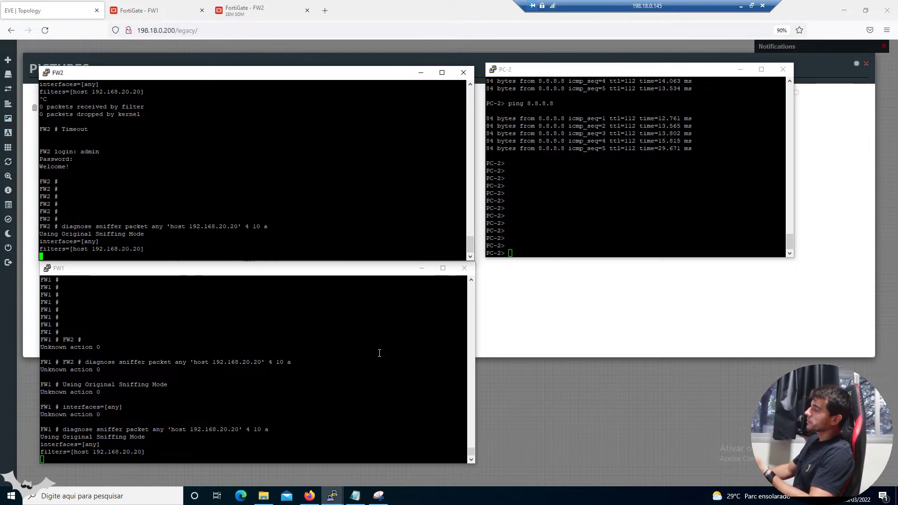
# Point out both firewalls' sniffer commands, then re-run ping 8.8.8.8 from PC-2
pyautogui.click(524, 238)
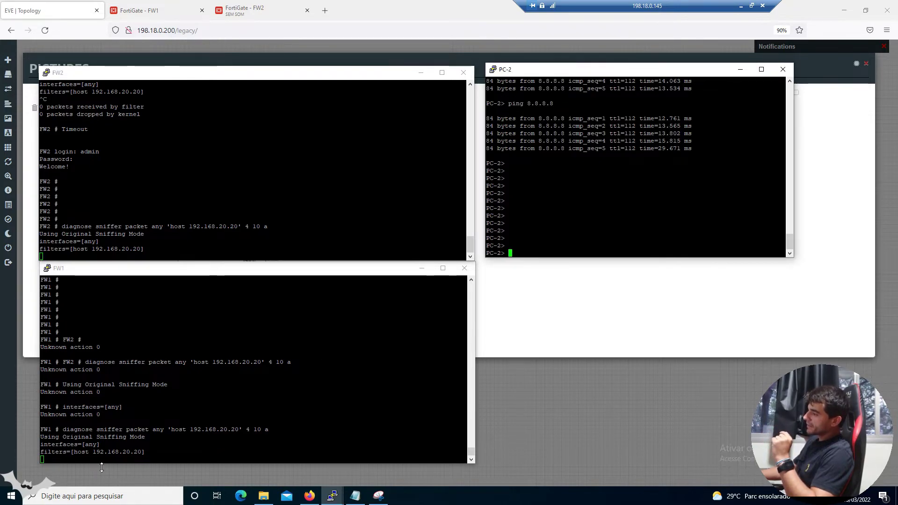
pyautogui.moveTo(97, 429); pyautogui.dragTo(104, 452)
pyautogui.moveTo(132, 226); pyautogui.dragTo(327, 144)
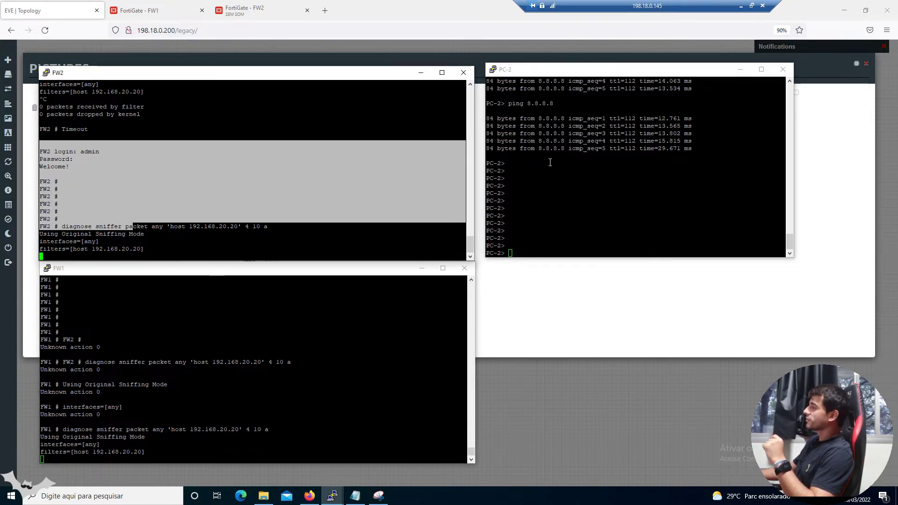
pyautogui.click(332, 200)
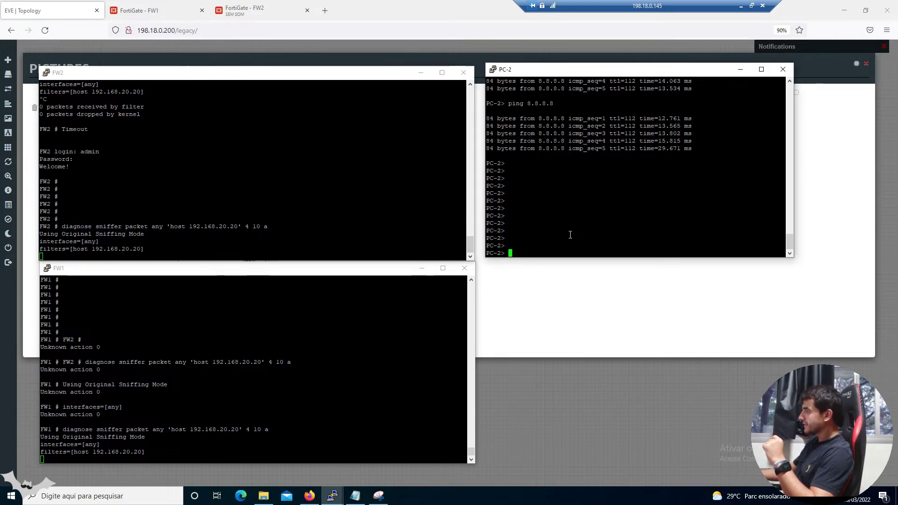
pyautogui.press('Up')
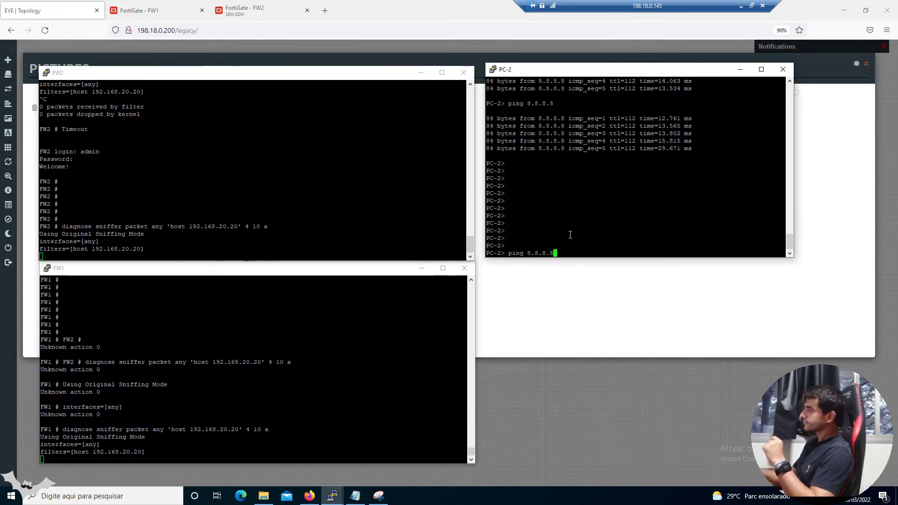
pyautogui.press('Return')
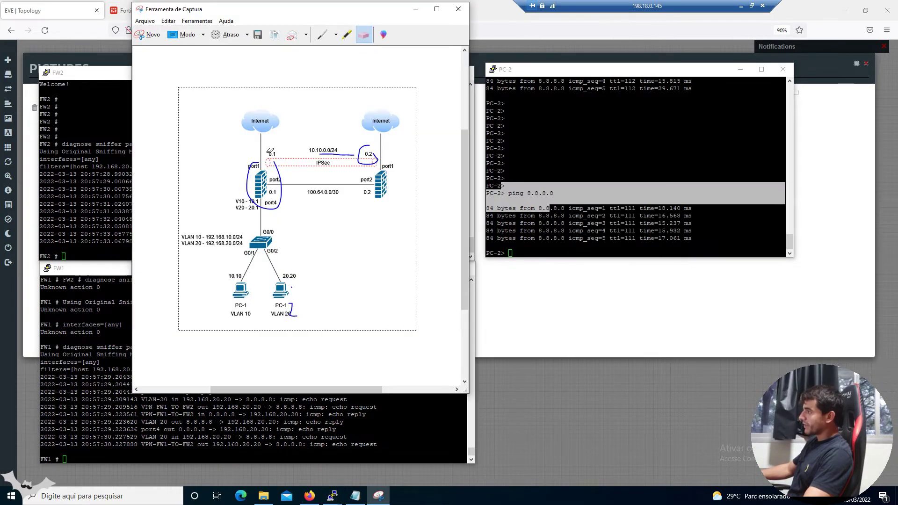
# Erase the old circles and the stroke under 10.10.0.0/24 from the diagram
pyautogui.click(281, 180)
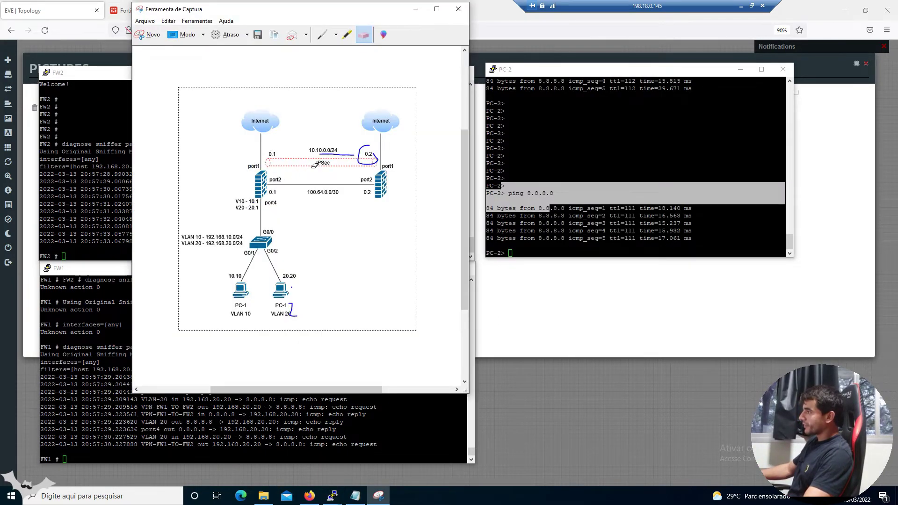
pyautogui.click(359, 160)
pyautogui.click(342, 156)
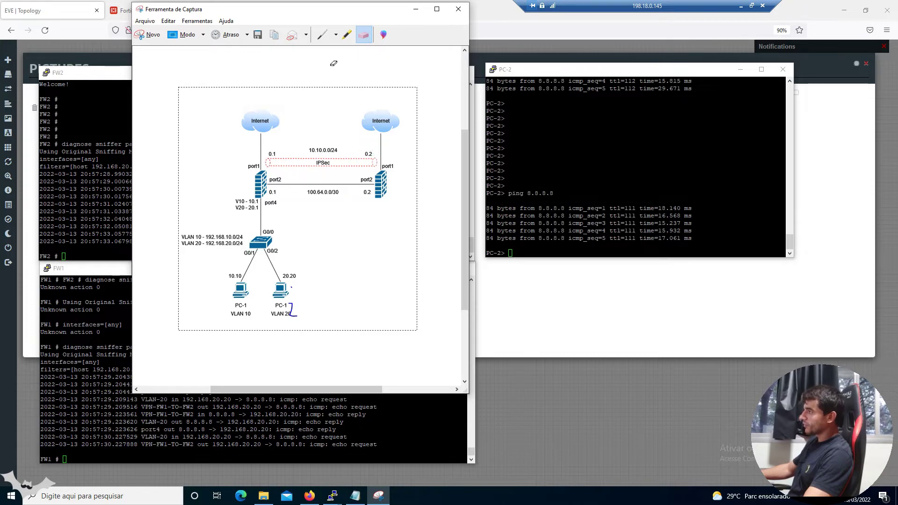
pyautogui.click(321, 35)
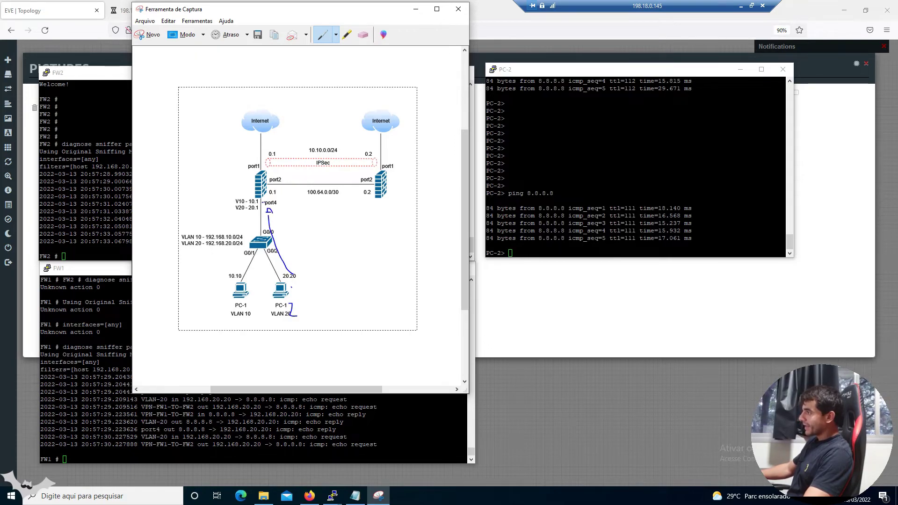
# Highlight FW1's VLAN-20 echo request from 192.168.20.20 leaving via VPN-FW1-TO-FW2
pyautogui.click(158, 431)
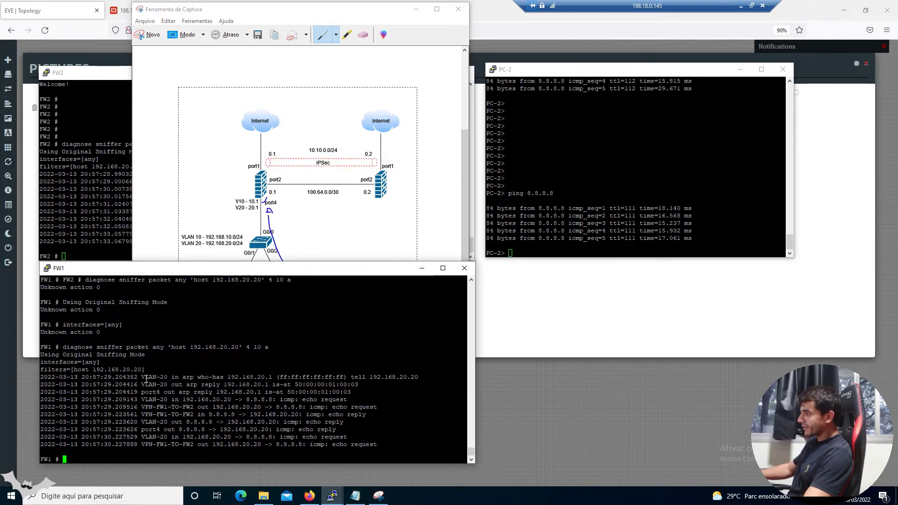
pyautogui.moveTo(138, 377); pyautogui.dragTo(167, 375)
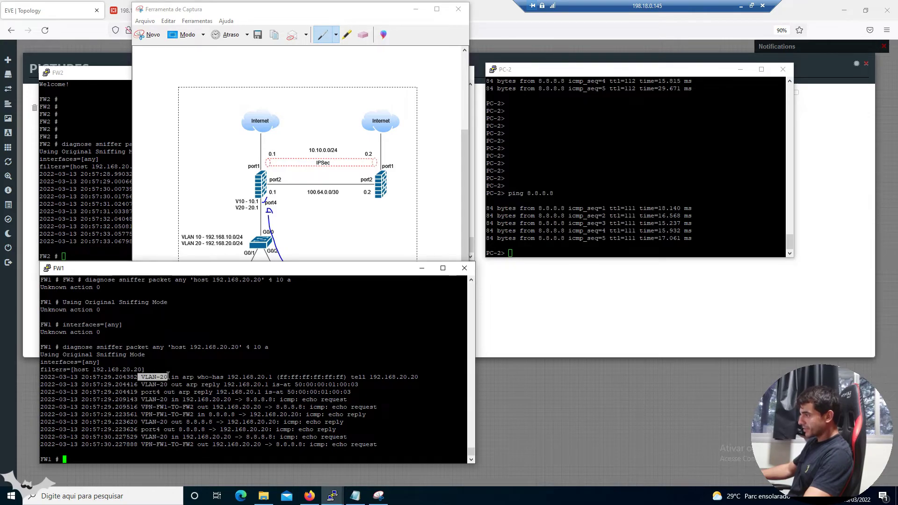
pyautogui.click(143, 401)
pyautogui.moveTo(140, 400)
pyautogui.mouseDown()
pyautogui.moveTo(270, 400)
pyautogui.moveTo(142, 408)
pyautogui.mouseUp()
pyautogui.click(142, 408)
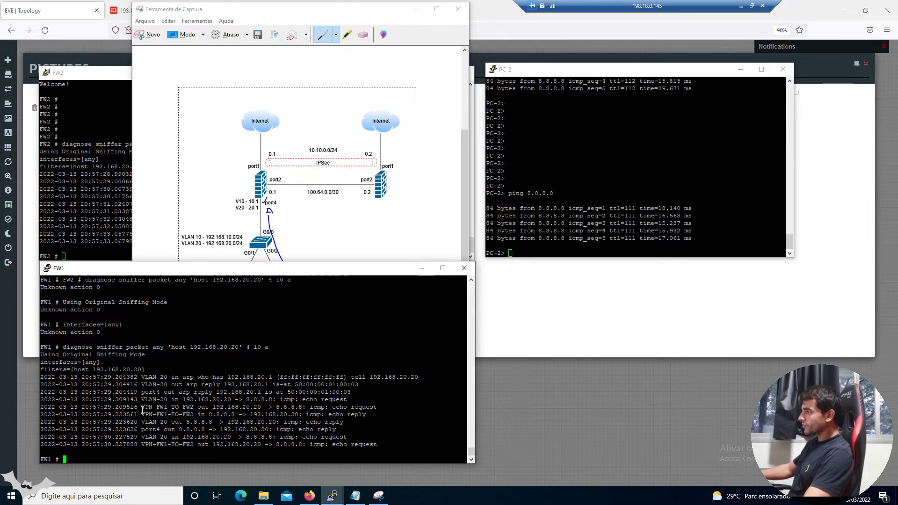
pyautogui.moveTo(142, 407); pyautogui.dragTo(331, 406)
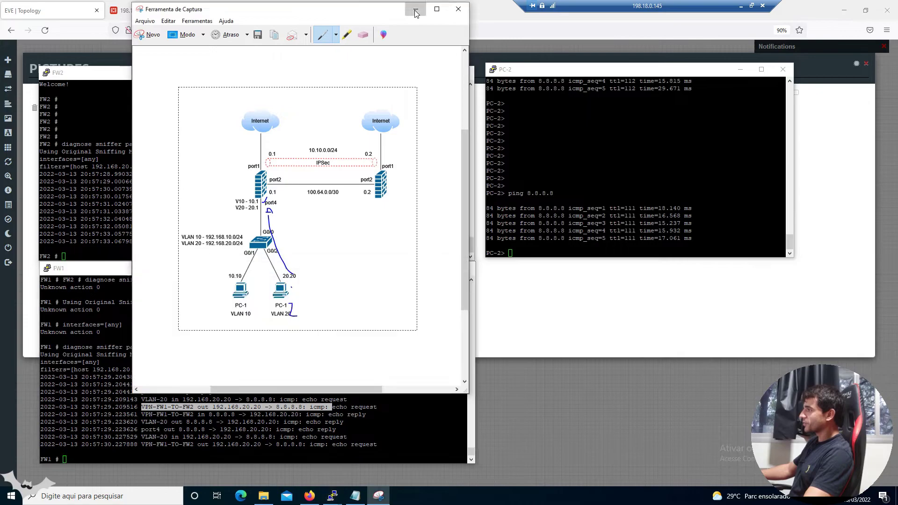
pyautogui.click(414, 7)
pyautogui.click(181, 174)
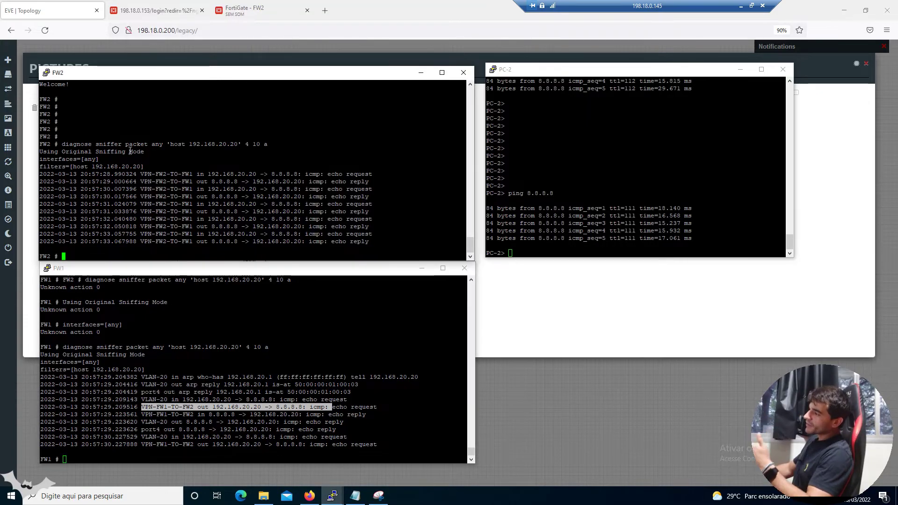
# Highlight the VLAN-20 ping arriving from FW1 in FW2's sniffer output, then bring back the diagram
pyautogui.moveTo(171, 174); pyautogui.dragTo(201, 180)
pyautogui.click(201, 179)
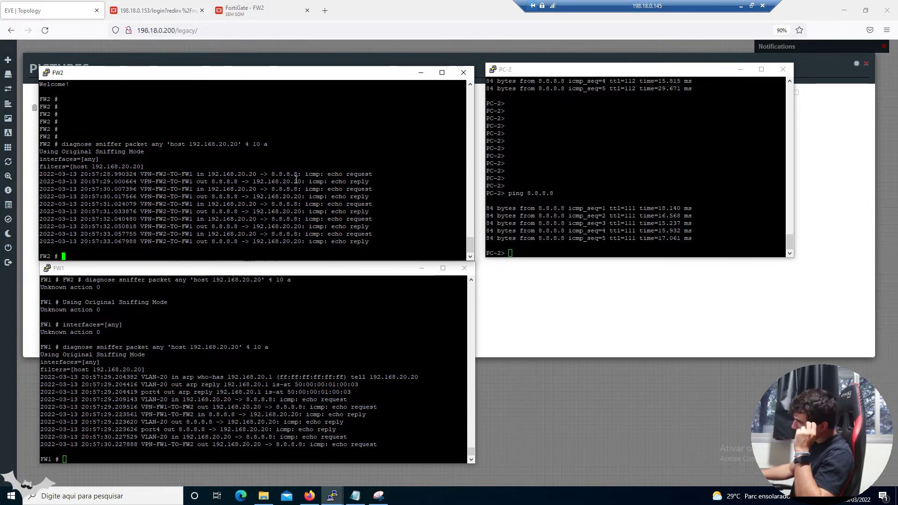
pyautogui.click(378, 496)
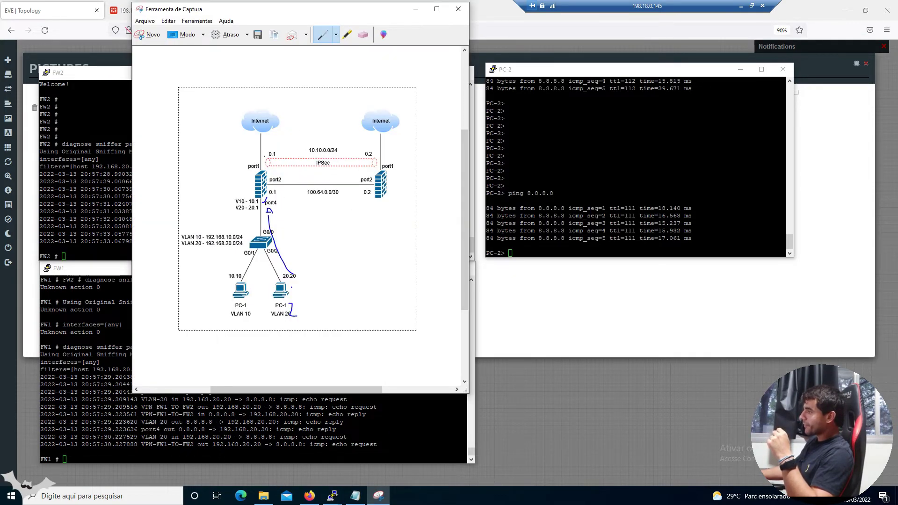
# Trace PC-2's path across the IPSec tunnel and from port4 on the diagram, then erase it
pyautogui.moveTo(299, 172); pyautogui.dragTo(350, 170)
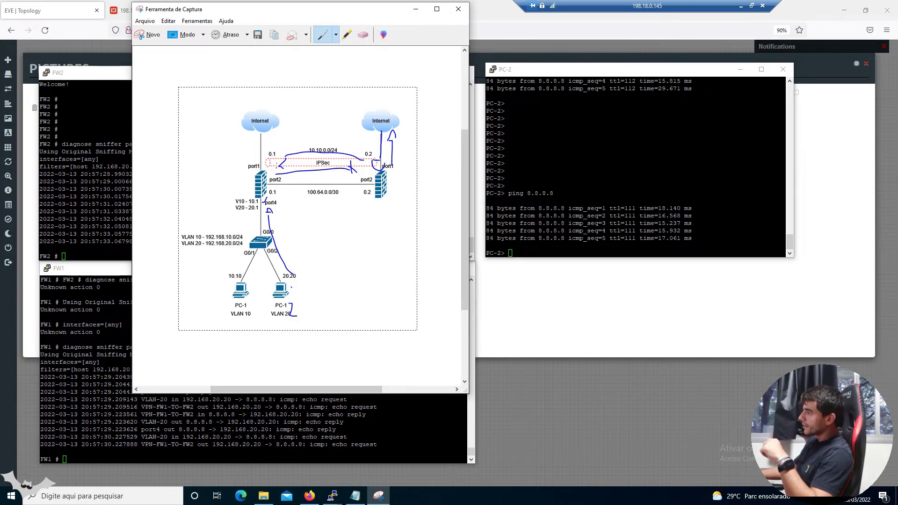
pyautogui.moveTo(279, 208); pyautogui.dragTo(299, 256)
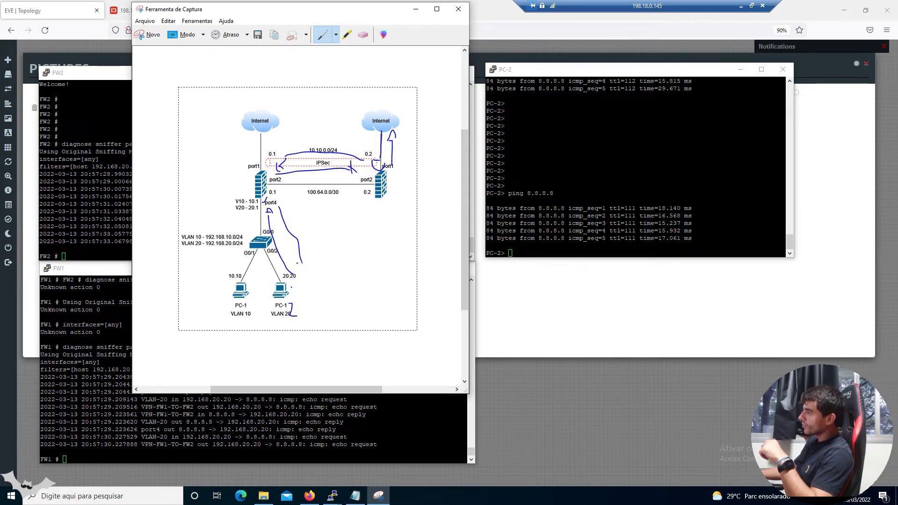
pyautogui.click(363, 34)
pyautogui.moveTo(322, 152)
pyautogui.mouseDown()
pyautogui.moveTo(270, 240)
pyautogui.moveTo(391, 135)
pyautogui.moveTo(395, 160)
pyautogui.mouseUp()
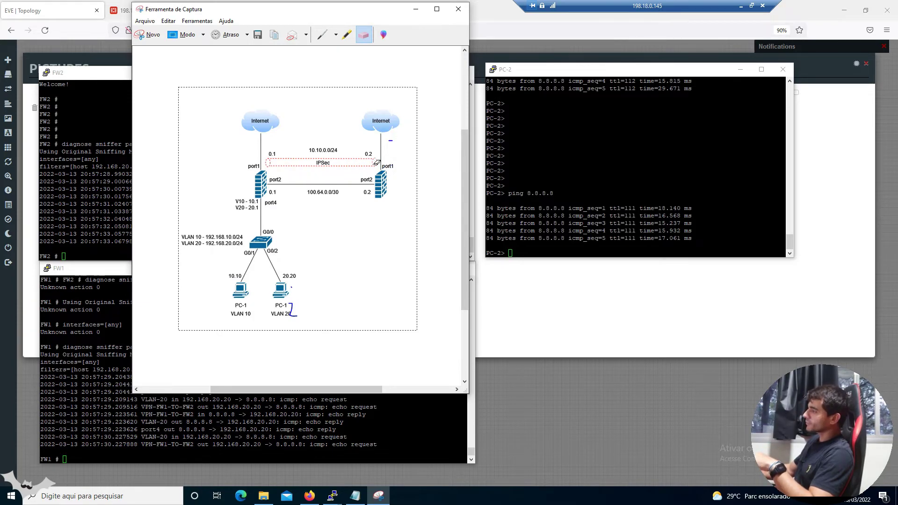
pyautogui.click(415, 9)
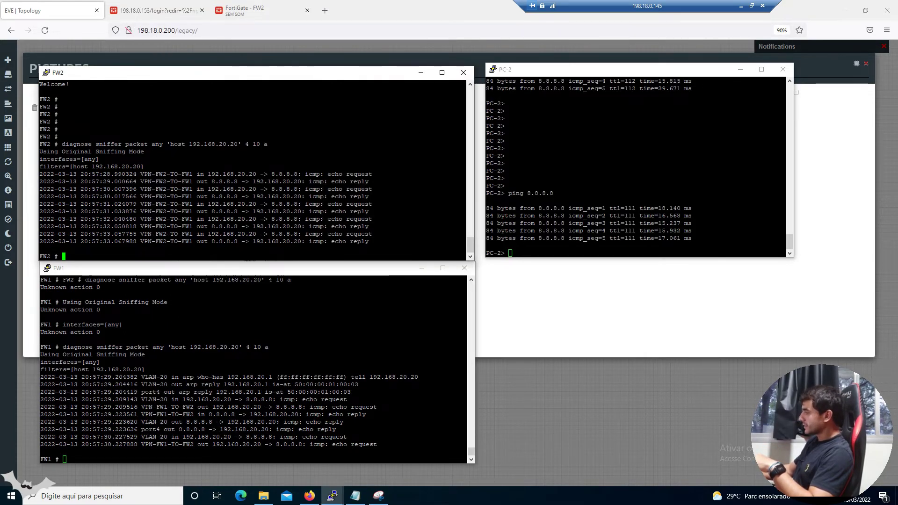
# Restart the 192.168.20.20 sniffers on both FW1 and FW2
pyautogui.click(282, 392)
pyautogui.press('Up')
pyautogui.press('Return')
pyautogui.click(252, 206)
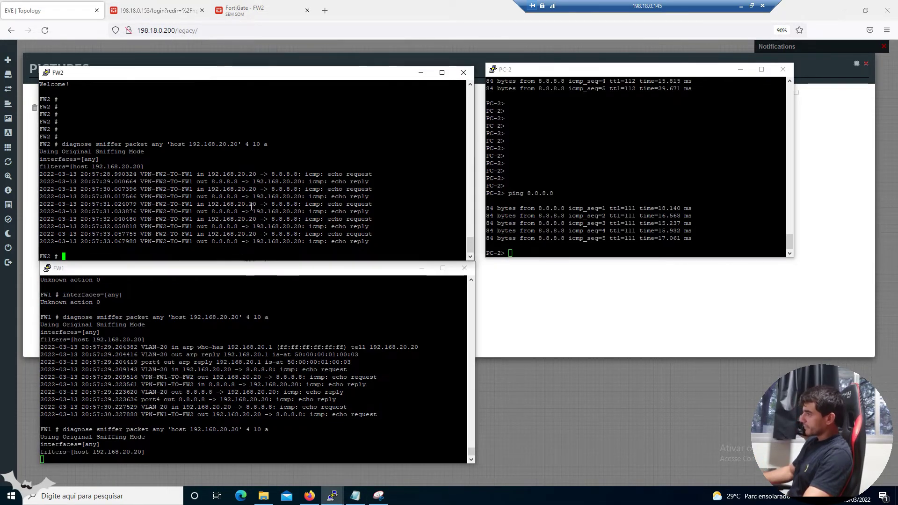
pyautogui.press('Up')
pyautogui.press('Return')
pyautogui.click(157, 10)
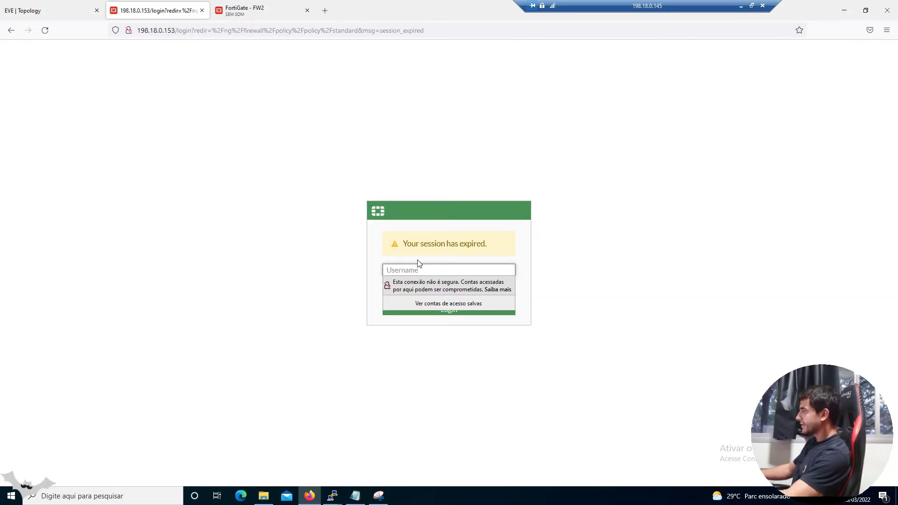
# Log back into FW1's FortiGate web GUI with the admin credentials
pyautogui.write('admin')
pyautogui.press('Tab')
pyautogui.write('admin')
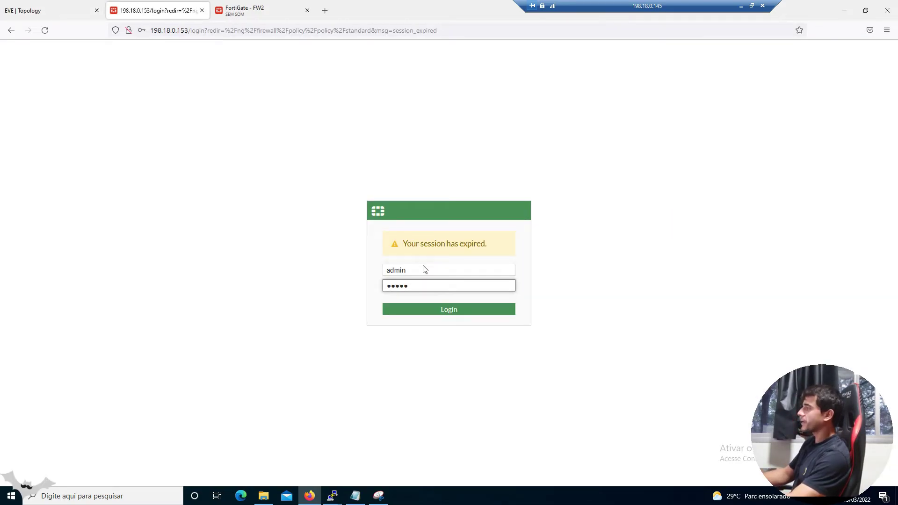
pyautogui.press('Return')
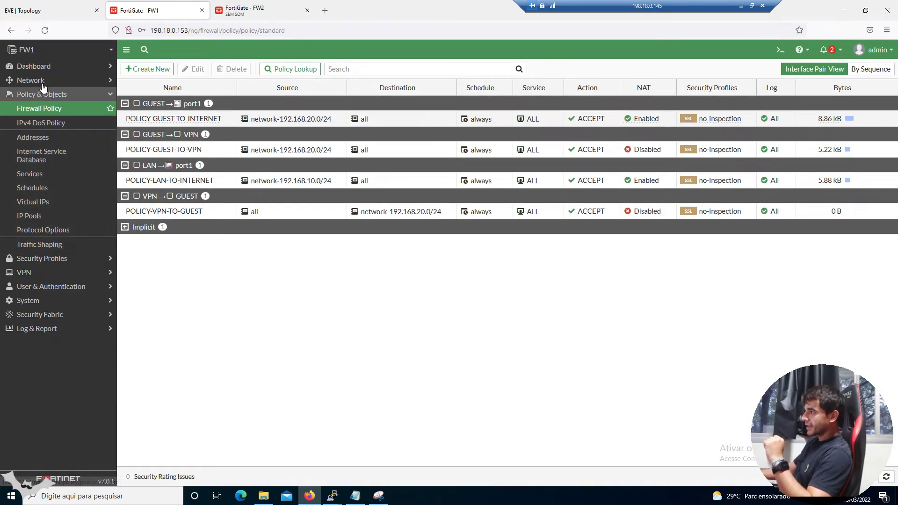
# Disable policy route 1 (VLAN-20 to VPN-FW1-TO-FW2) under Network > Policy Routes
pyautogui.click(45, 94)
pyautogui.click(38, 80)
pyautogui.click(47, 165)
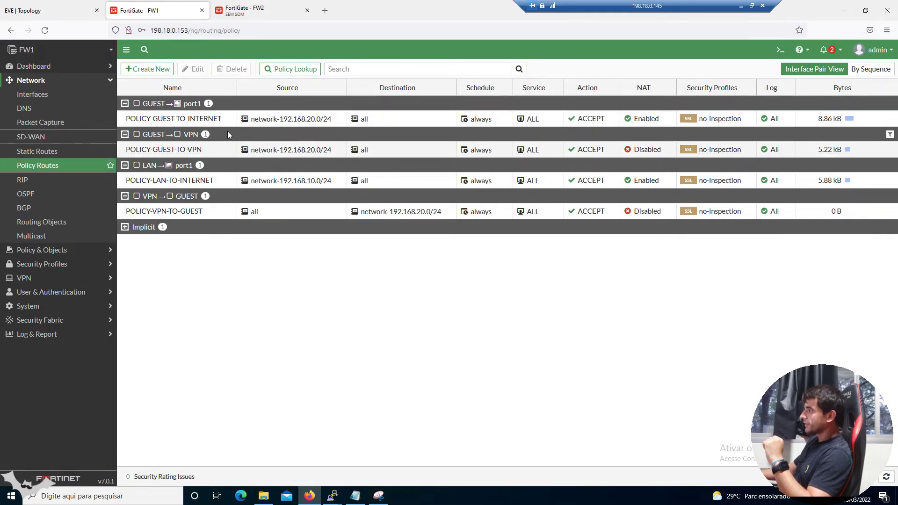
pyautogui.click(171, 110)
pyautogui.rightClick(172, 108)
pyautogui.moveTo(203, 181)
pyautogui.click(243, 192)
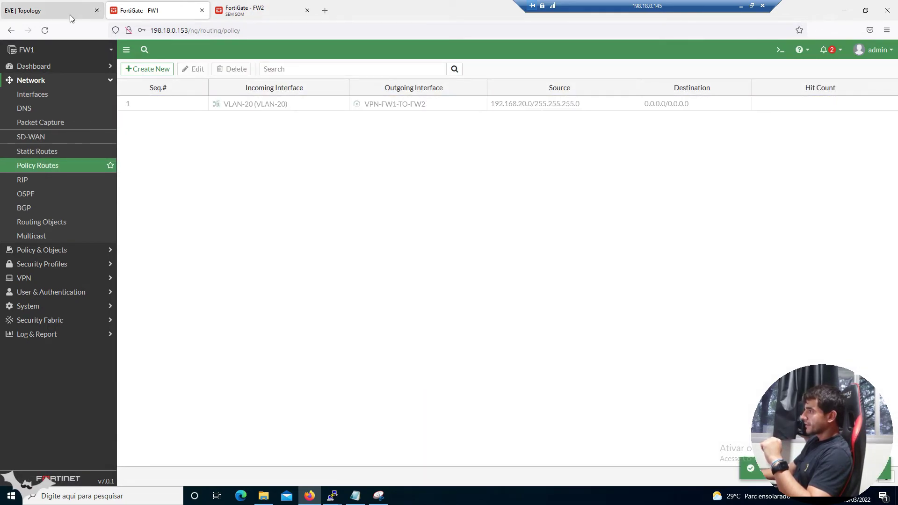
pyautogui.click(56, 12)
# Ping 8.8.8.8 again from the PC-2 console
pyautogui.moveTo(331, 494)
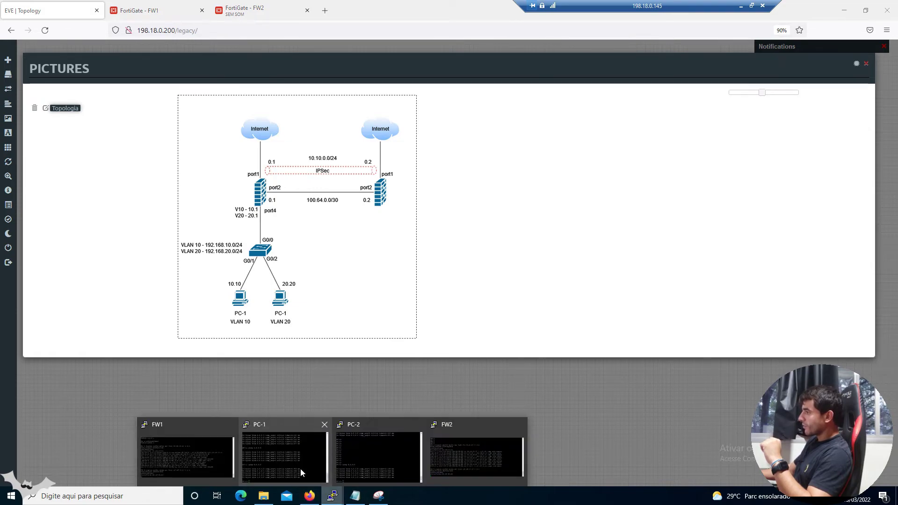
pyautogui.moveTo(309, 450)
pyautogui.click(381, 467)
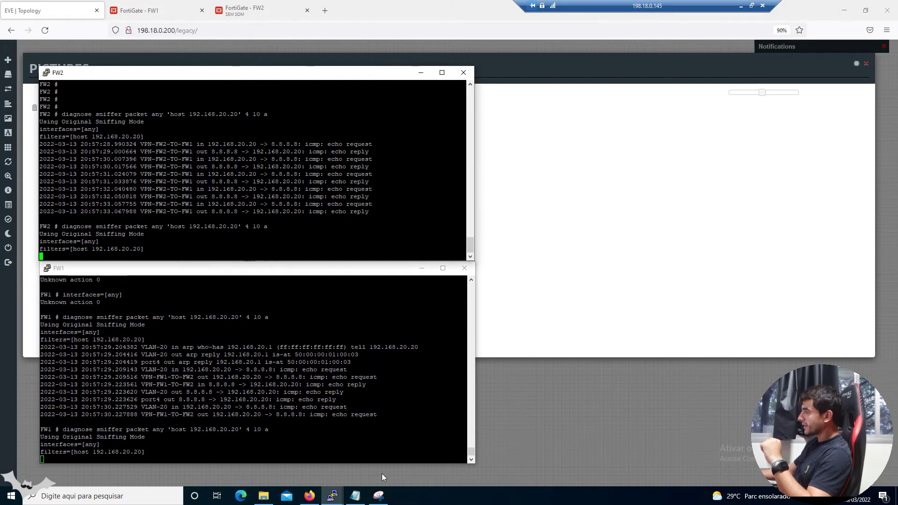
pyautogui.click(463, 461)
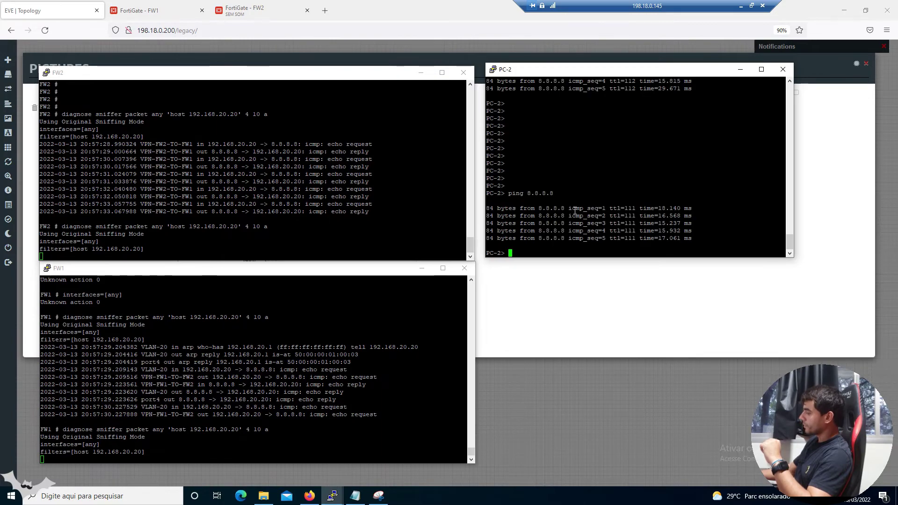
pyautogui.press('Up')
pyautogui.press('Return')
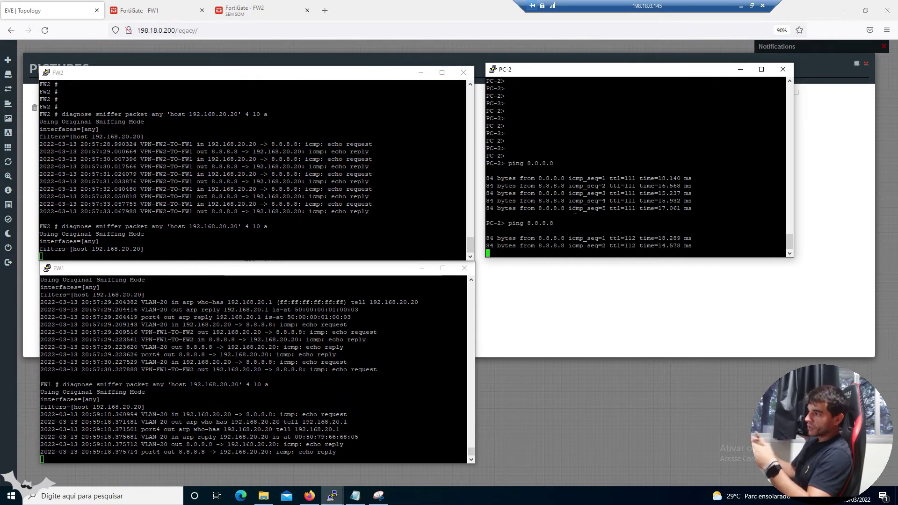
# Restart FW1's sniffer on host 192.168.20.20
pyautogui.click(132, 416)
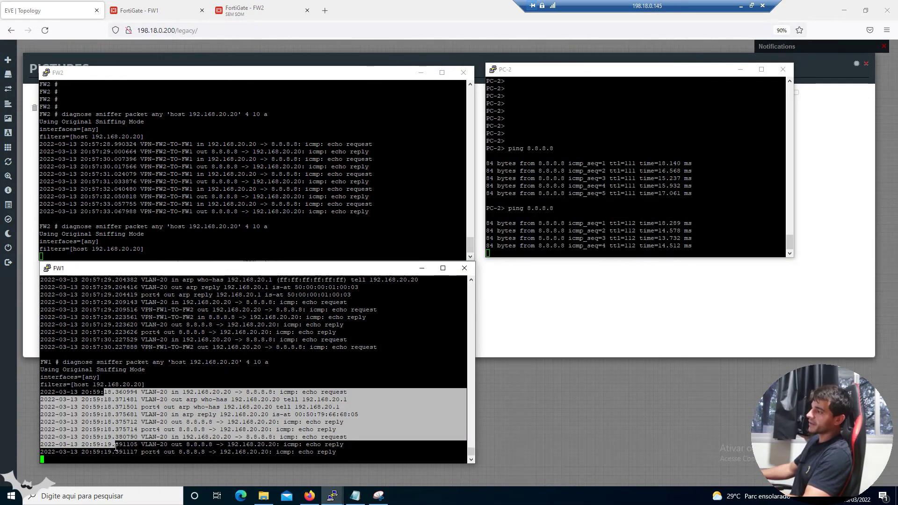
pyautogui.press('Up')
pyautogui.press('Return')
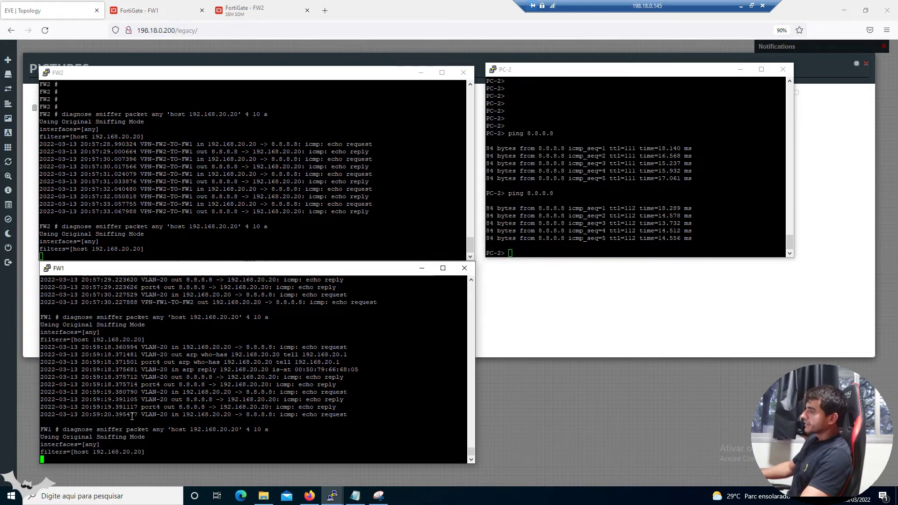
pyautogui.click(145, 9)
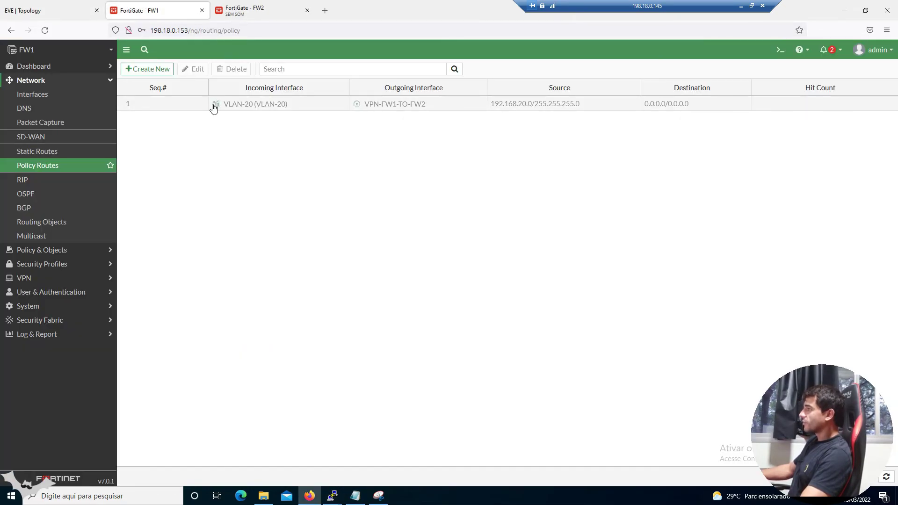
# Set FW1's VLAN-20 policy route status to Disable
pyautogui.rightClick(166, 101)
pyautogui.moveTo(201, 171)
pyautogui.click(235, 182)
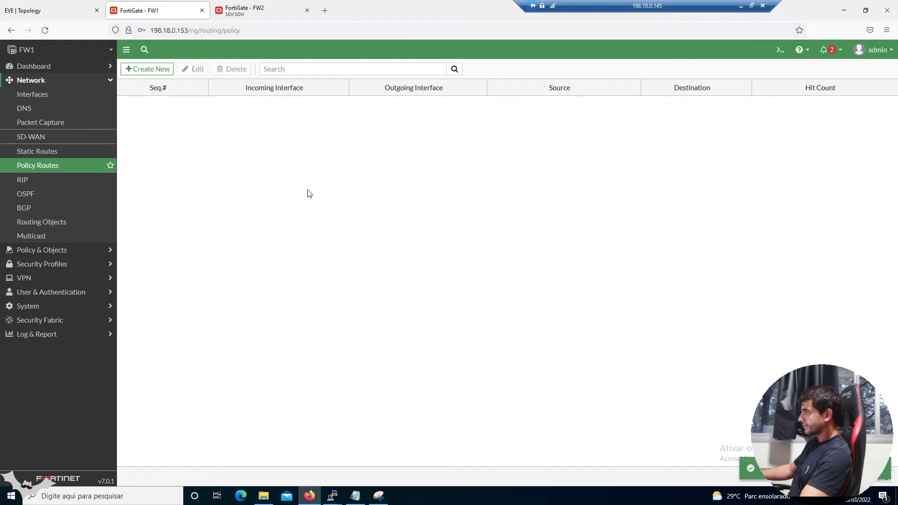
# Ping 8.8.8.8 again from PC-2 while both firewall sniffers capture it
pyautogui.click(76, 5)
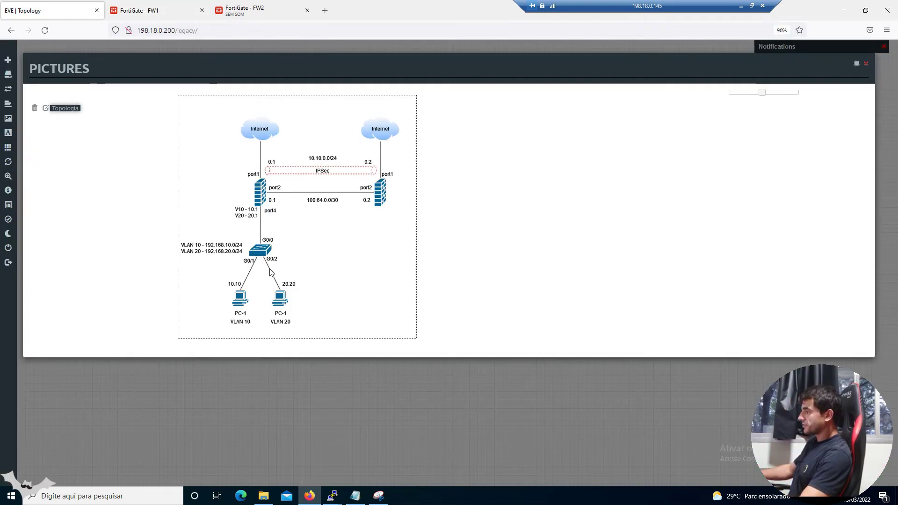
pyautogui.hotkey('alt', 'Tab')
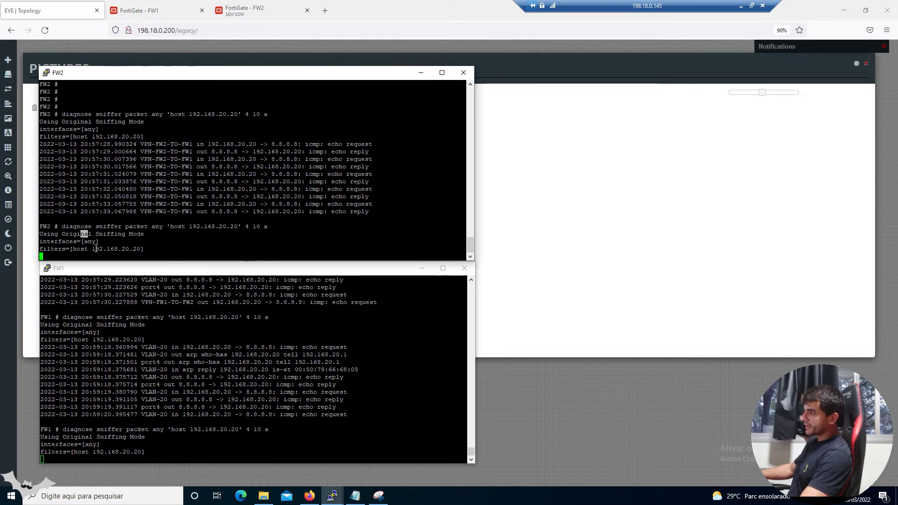
pyautogui.click(189, 377)
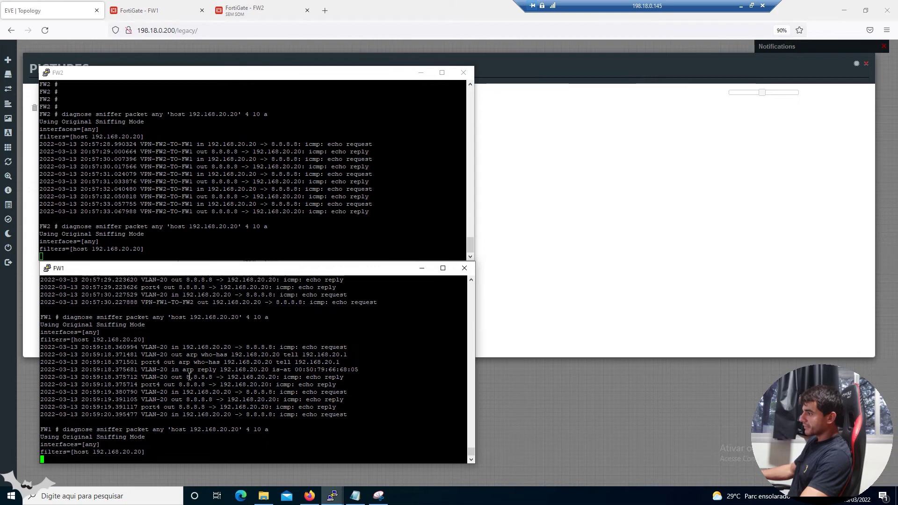
pyautogui.click(332, 495)
pyautogui.click(379, 453)
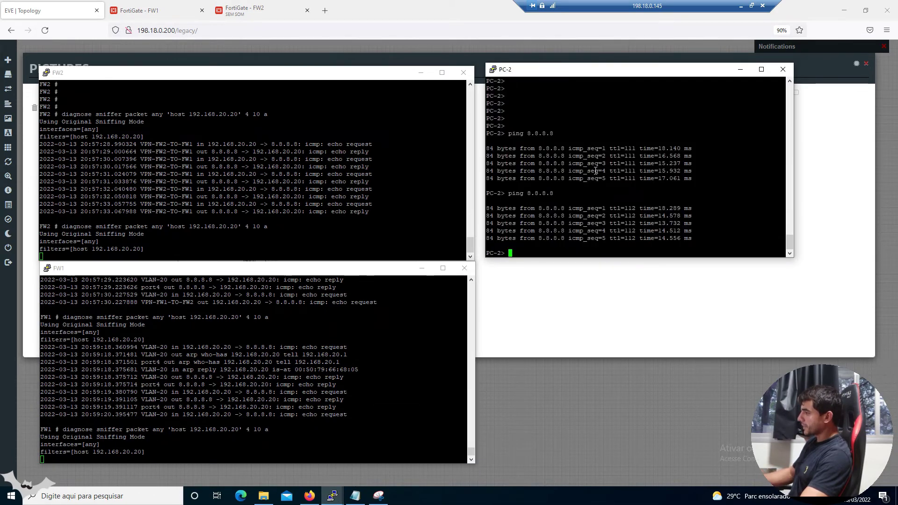
pyautogui.press('Up')
pyautogui.press('Return')
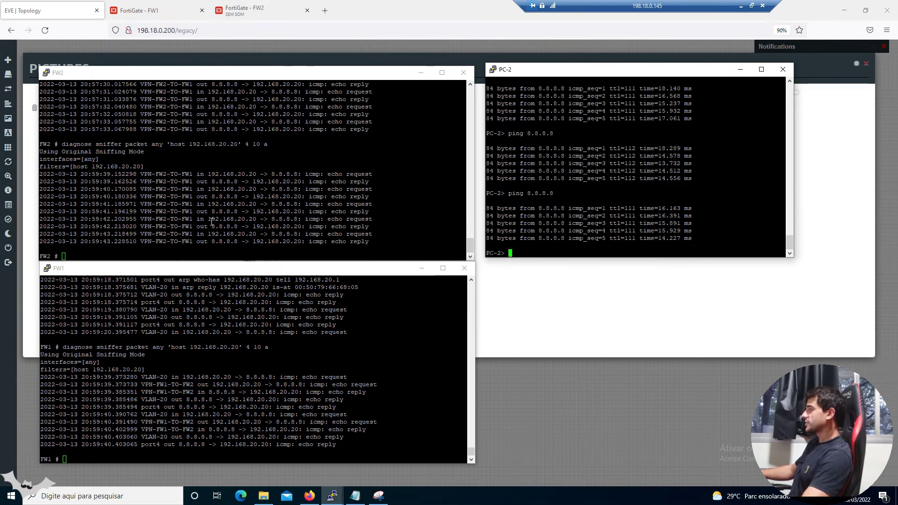
pyautogui.click(740, 69)
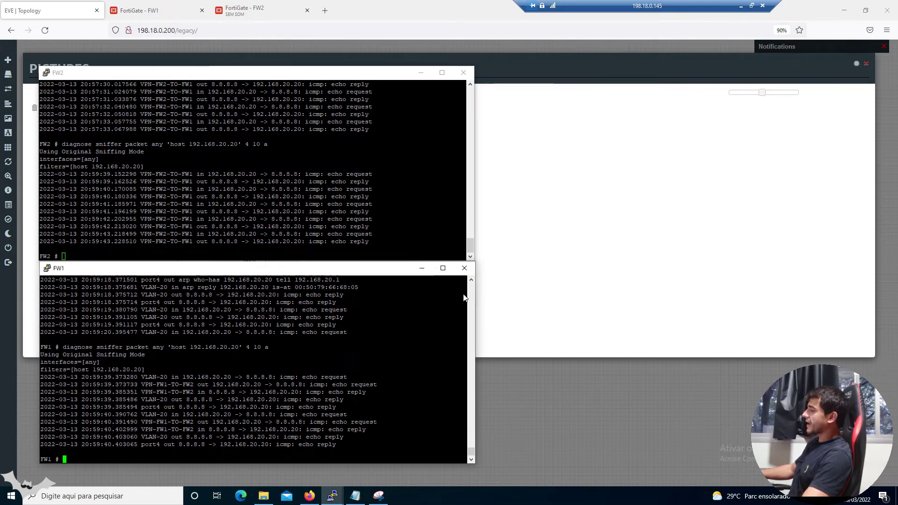
# Copy the host 192.168.10.10 sniffer command from the notes and run it on FW1 and FW2
pyautogui.moveTo(355, 497)
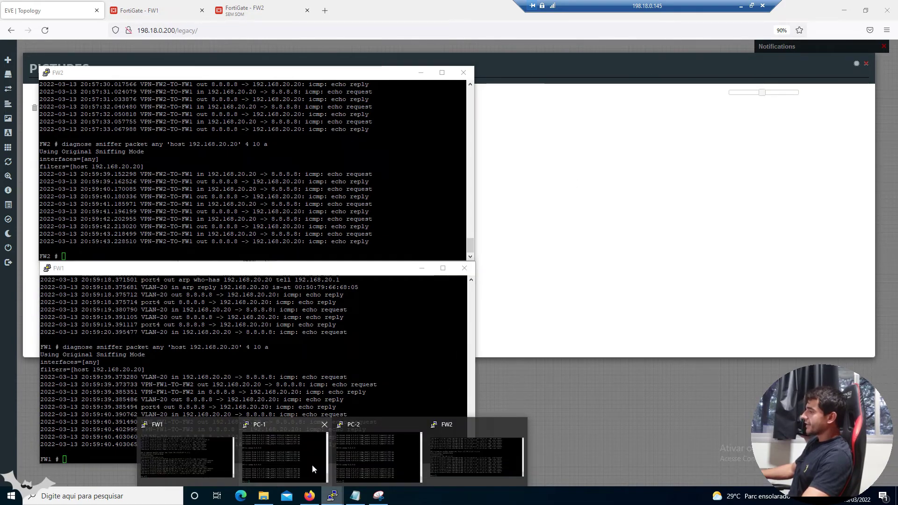
pyautogui.click(281, 451)
pyautogui.click(407, 185)
pyautogui.press('Return')
pyautogui.press('Return')
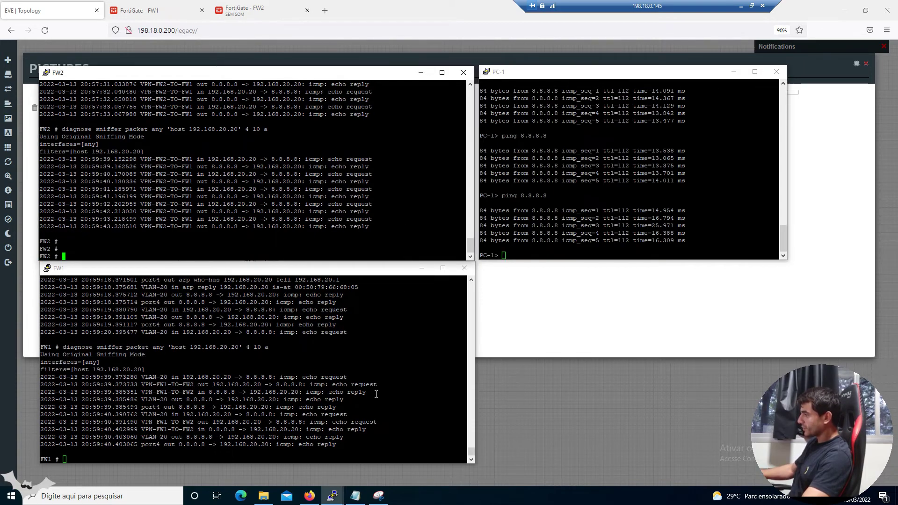
pyautogui.click(355, 495)
pyautogui.moveTo(780, 223); pyautogui.dragTo(574, 223)
pyautogui.hotkey('ctrl', 'c')
pyautogui.rightClick(348, 377)
pyautogui.press('Return')
pyautogui.click(278, 209)
pyautogui.rightClick(279, 209)
pyautogui.press('Return')
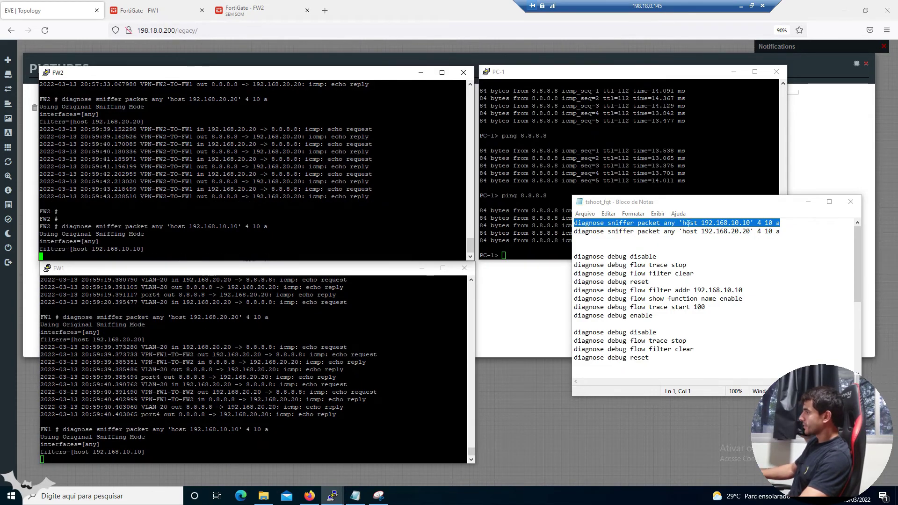
# Ping 8.8.8.8 from PC-1 and check FW1's captured VLAN-10 packets against FW2's output
pyautogui.moveTo(193, 222); pyautogui.dragTo(245, 228)
pyautogui.click(807, 201)
pyautogui.click(633, 188)
pyautogui.write('ping 8.8.8.8')
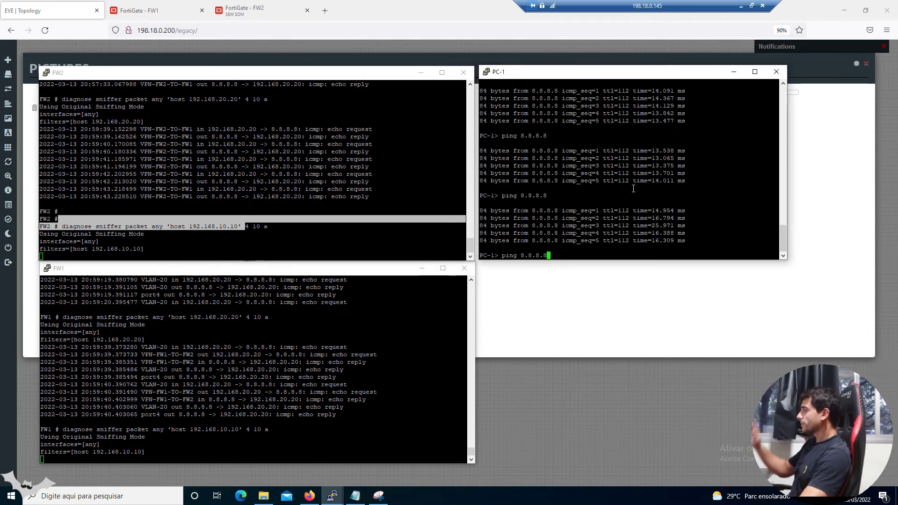
pyautogui.press('Return')
pyautogui.moveTo(140, 362); pyautogui.dragTo(161, 452)
pyautogui.click(147, 189)
pyautogui.moveTo(102, 174); pyautogui.dragTo(206, 218)
pyautogui.click(214, 213)
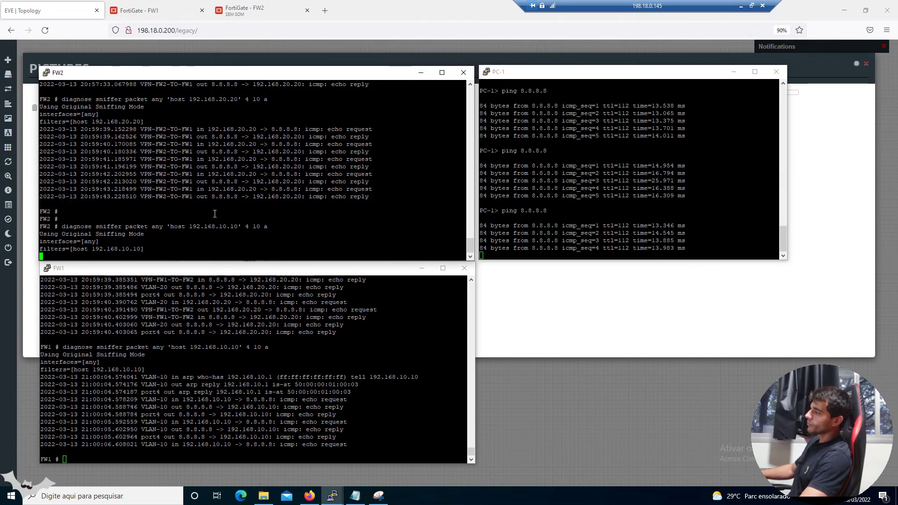
# Repeat the 8.8.8.8 ping from PC-2, then stop FW2's 192.168.10.10 sniffer
pyautogui.click(733, 72)
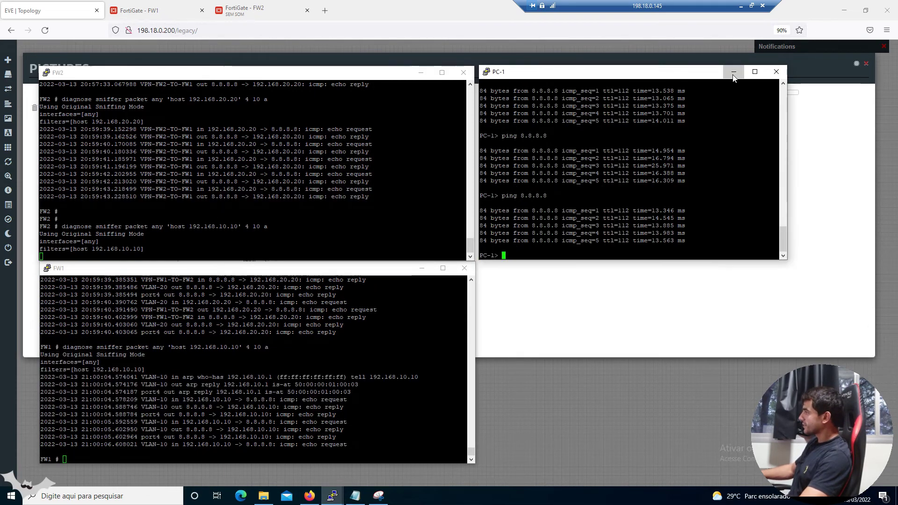
pyautogui.moveTo(338, 500)
pyautogui.click(376, 456)
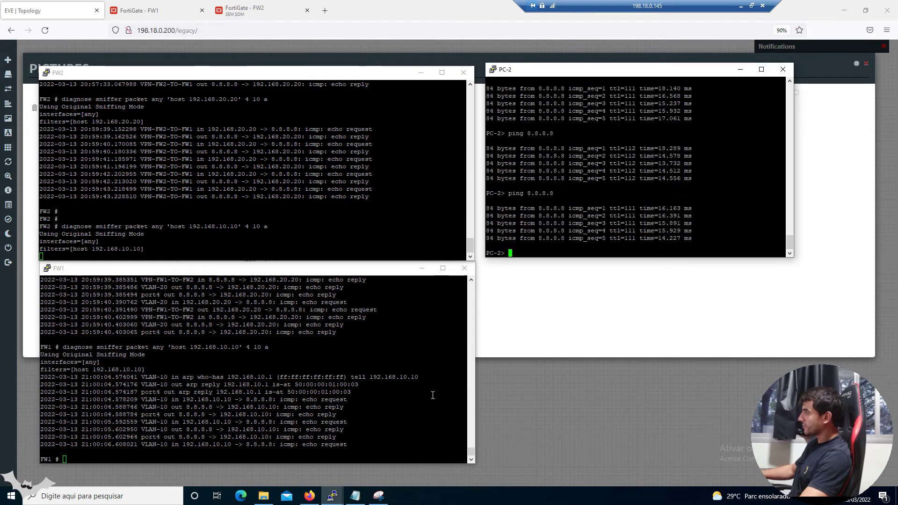
pyautogui.press('Up')
pyautogui.press('Return')
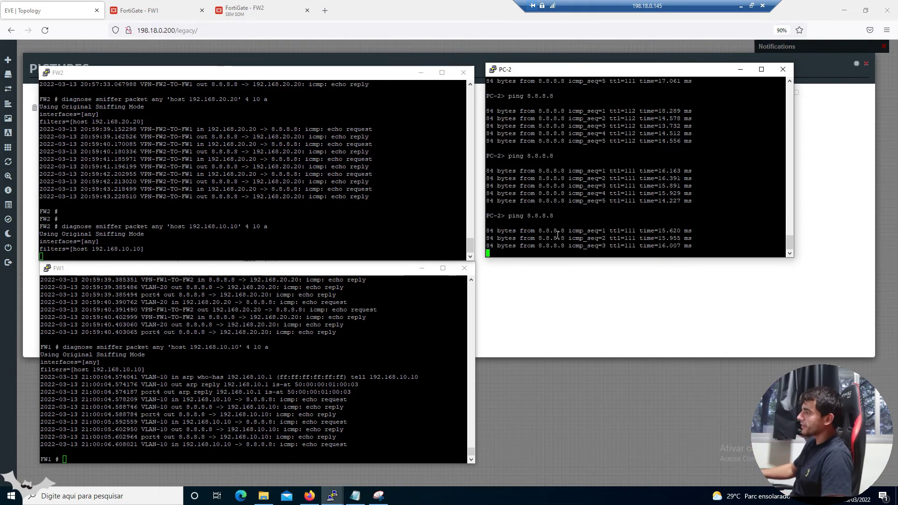
pyautogui.click(272, 240)
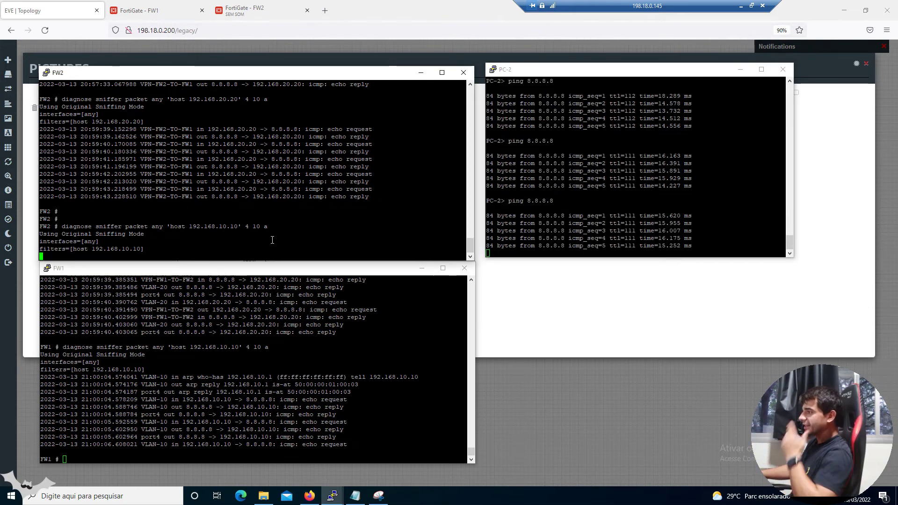
pyautogui.moveTo(170, 227); pyautogui.dragTo(247, 226)
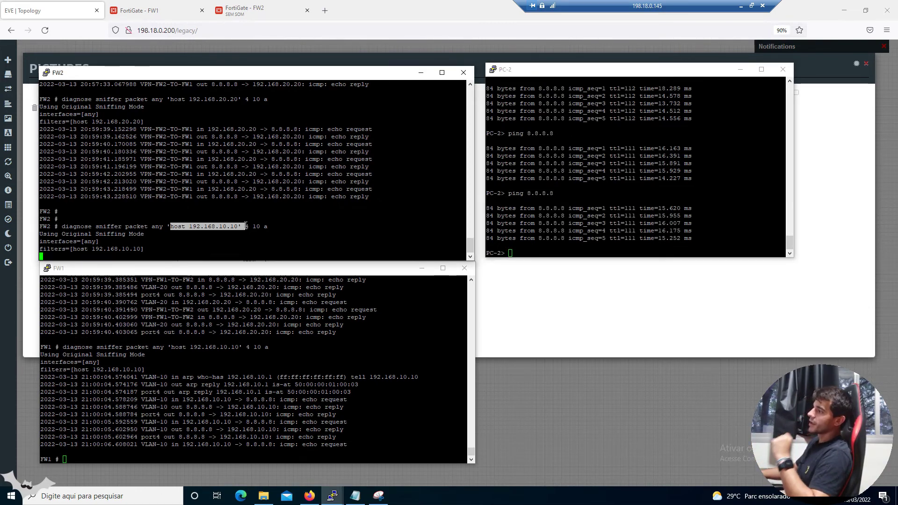
pyautogui.click(245, 226)
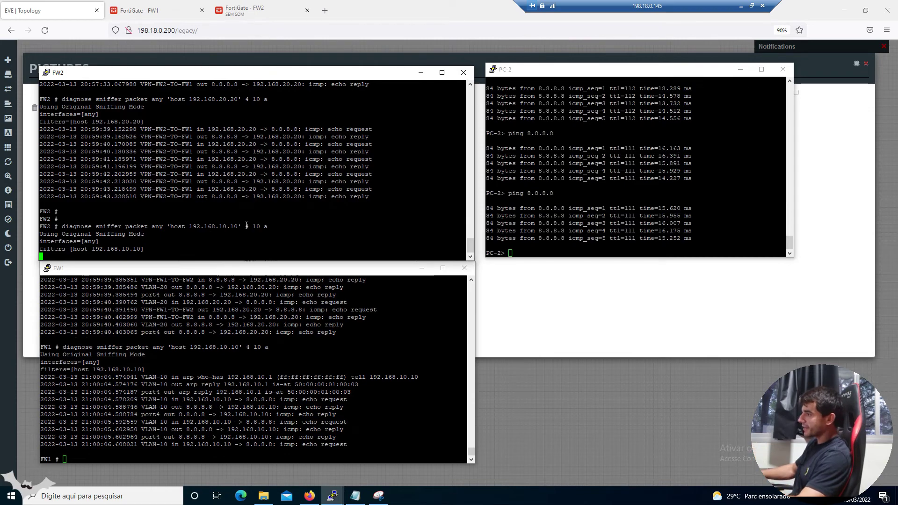
pyautogui.hotkey('ctrl', 'c')
# Copy the host 192.168.20.20 sniffer command from the notes and run it on FW2
pyautogui.moveTo(332, 496)
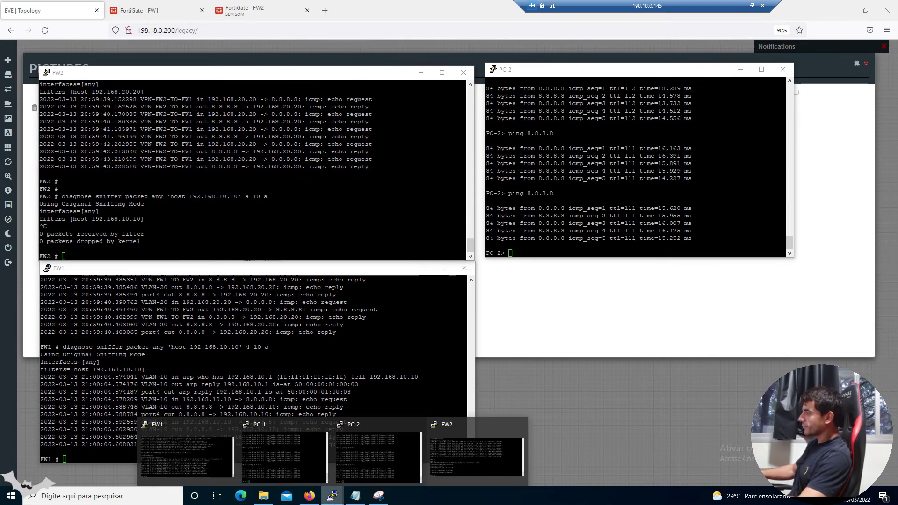
pyautogui.click(355, 495)
pyautogui.moveTo(780, 231); pyautogui.dragTo(526, 230)
pyautogui.hotkey('ctrl', 'c')
pyautogui.click(310, 225)
pyautogui.rightClick(309, 224)
pyautogui.press('Return')
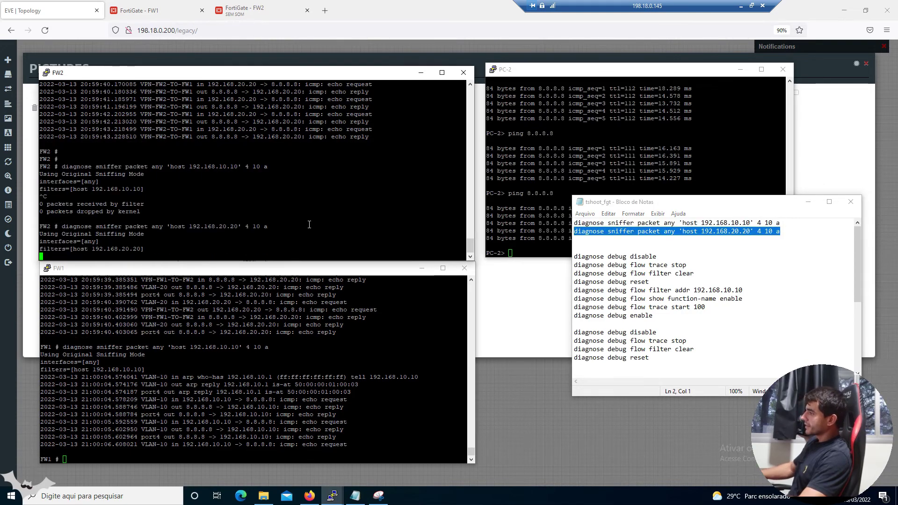
# Ping 8.8.8.8 from PC-2, then reopen the topology snip with the pen selected
pyautogui.click(807, 201)
pyautogui.click(658, 192)
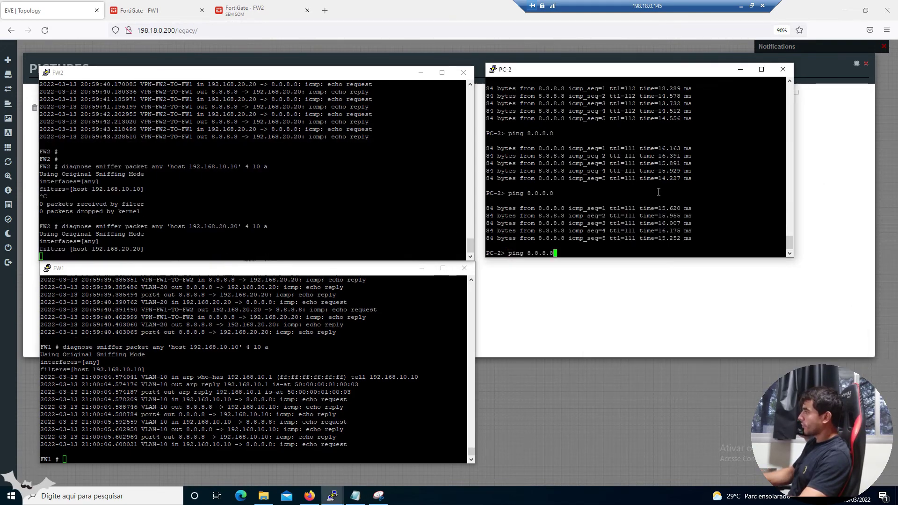
pyautogui.press('Return')
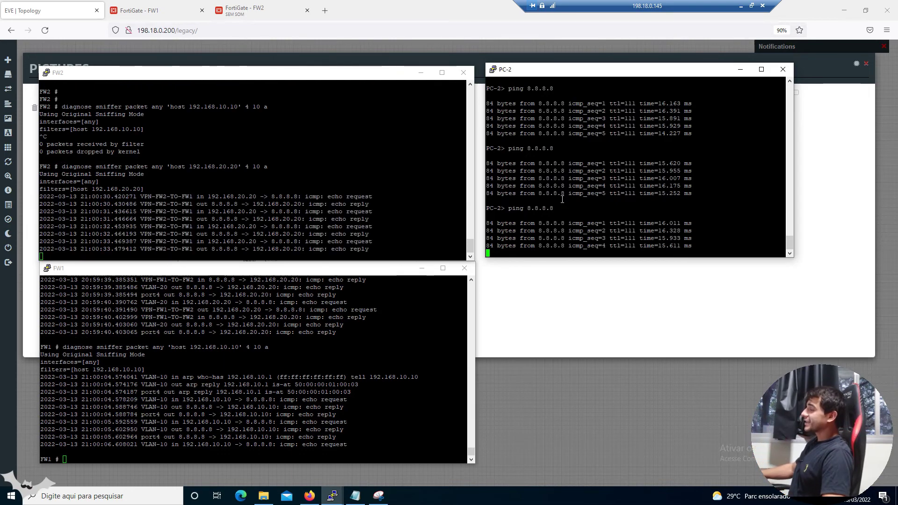
pyautogui.click(378, 495)
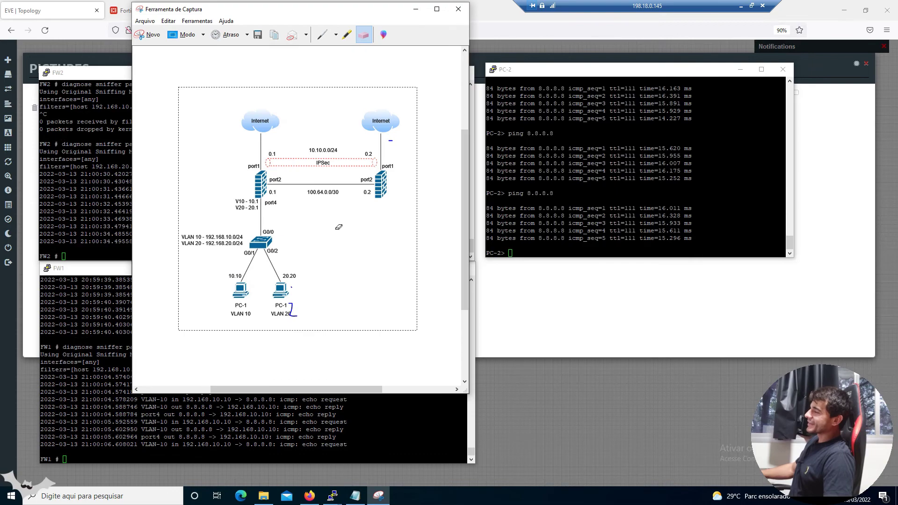
pyautogui.click(322, 35)
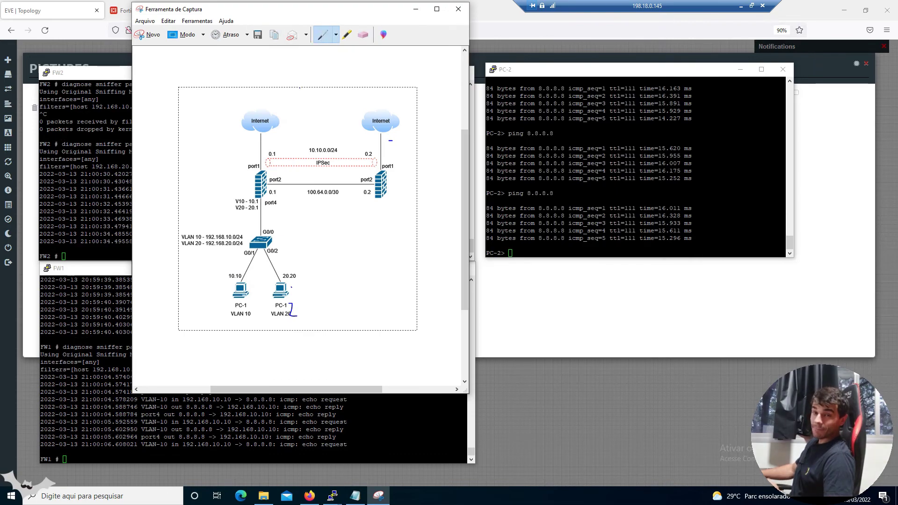